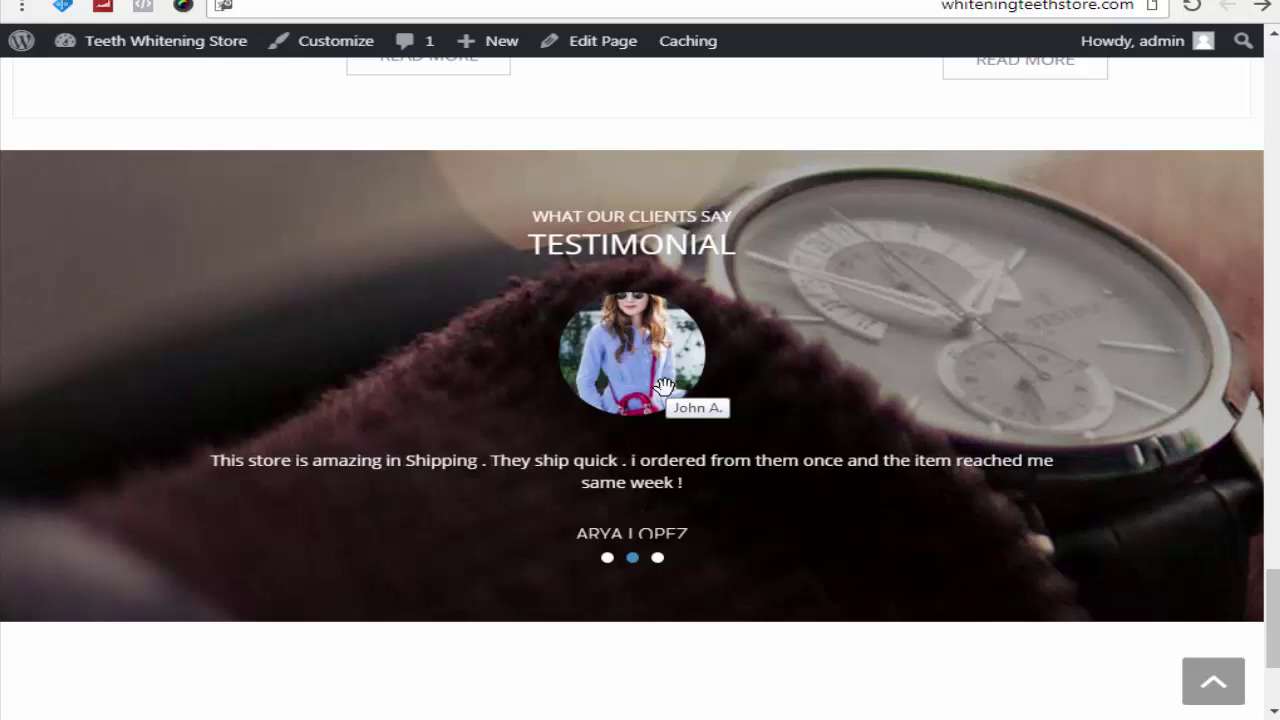
Compare the store's testimonial section with the StoreVilla demo's, and review the demo's product lists, brand logos and footer.
{"action": "left_click", "coordinate": [657, 557]}
{"action": "key", "text": "ctrl+Tab"}
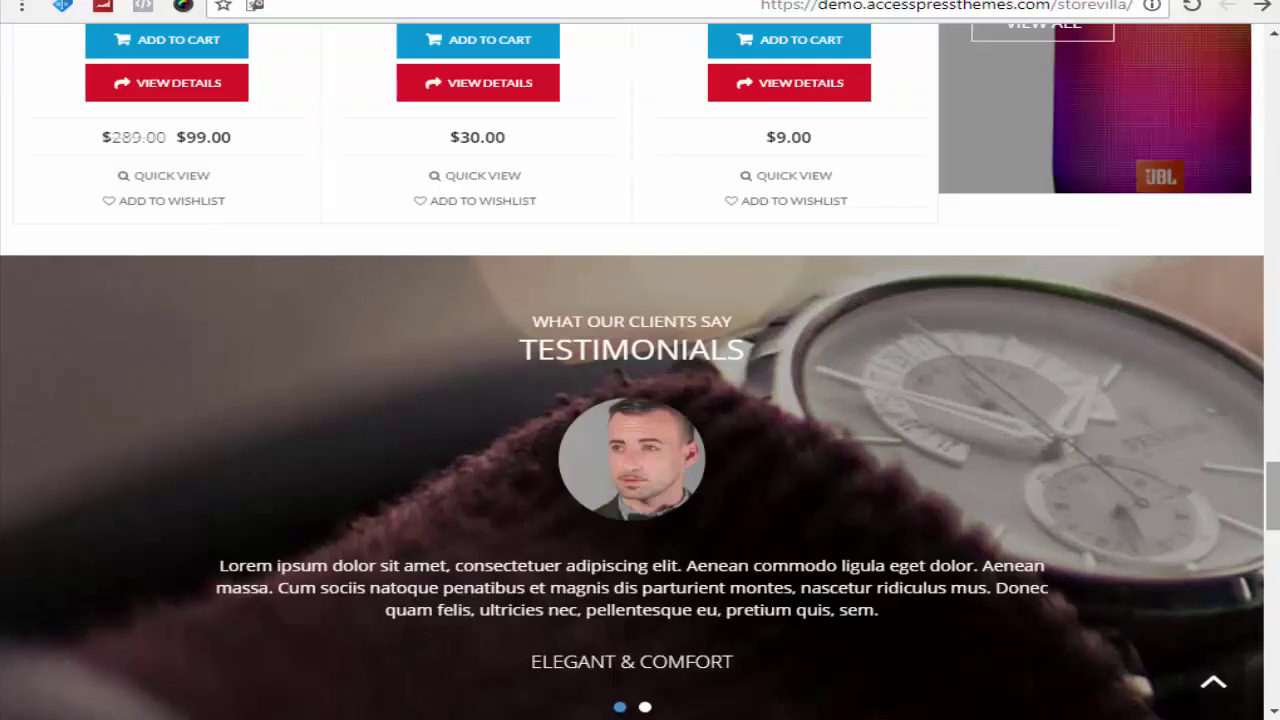
{"action": "scroll", "coordinate": [640, 370], "scroll_direction": "down", "scroll_amount": 15}
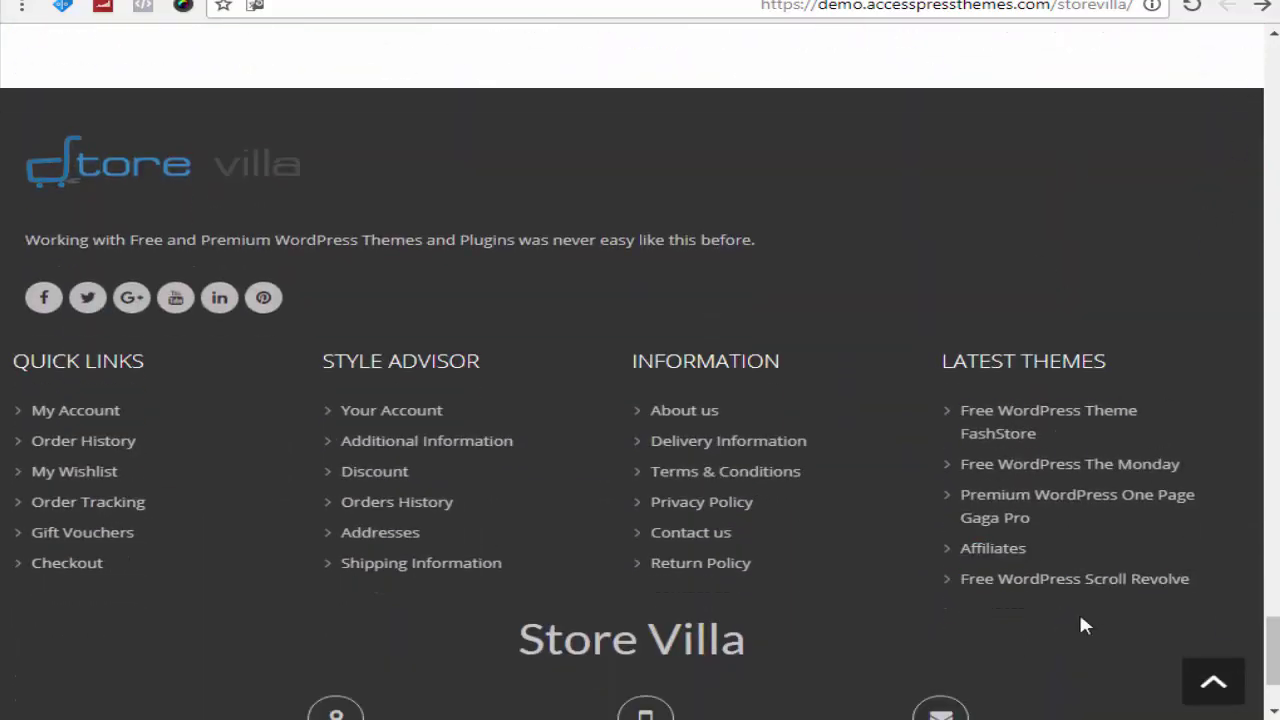
{"action": "left_click_drag", "start_coordinate": [1268, 638], "coordinate": [1270, 556]}
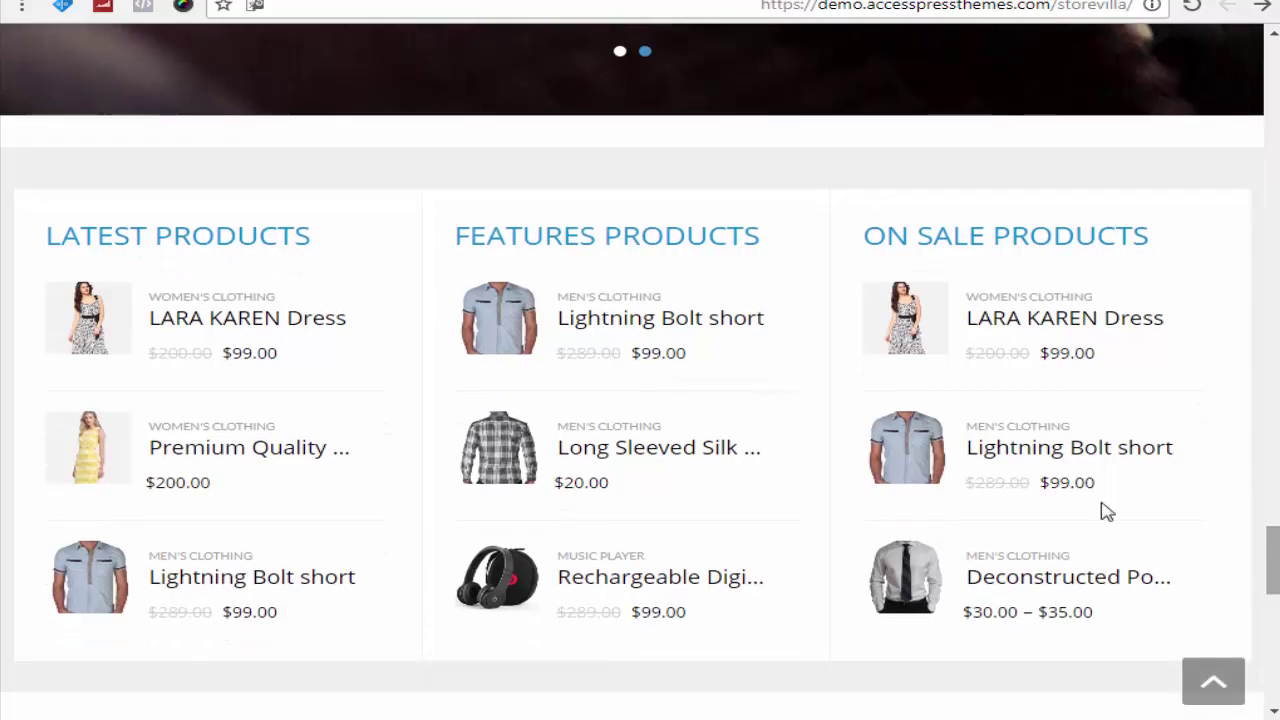
{"action": "scroll", "coordinate": [1268, 560], "scroll_direction": "down", "scroll_amount": 6}
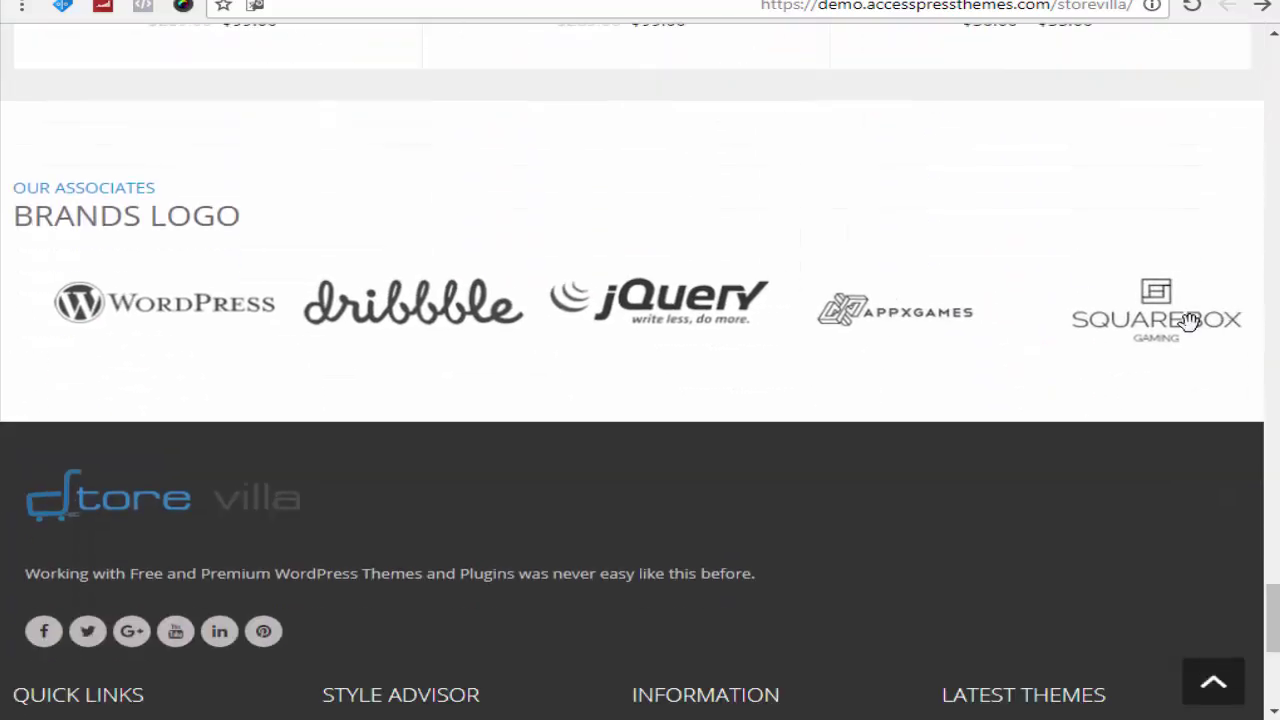
{"action": "left_click_drag", "start_coordinate": [1271, 571], "coordinate": [1270, 625]}
{"action": "scroll", "coordinate": [640, 400], "scroll_direction": "down", "scroll_amount": 3}
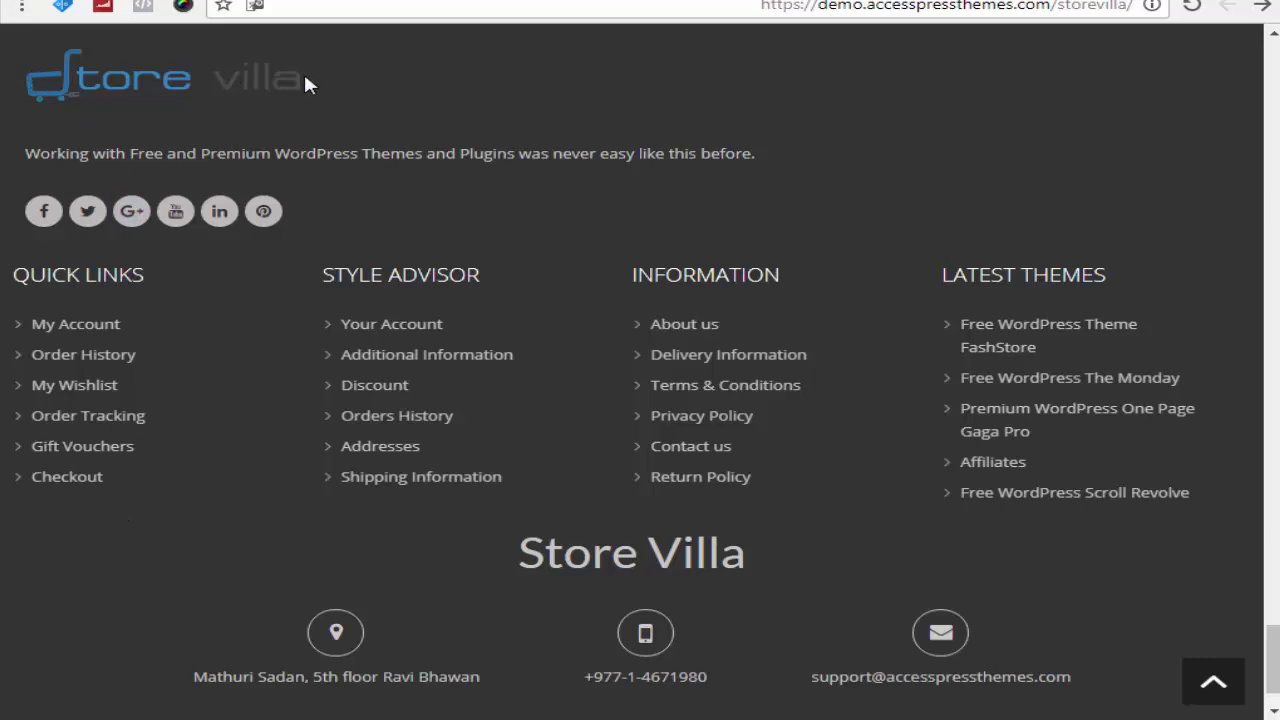
Examine the demo footer's description, social links, link columns, contact details and payment logos, and check the demo's page header.
{"action": "triple_click", "coordinate": [291, 158]}
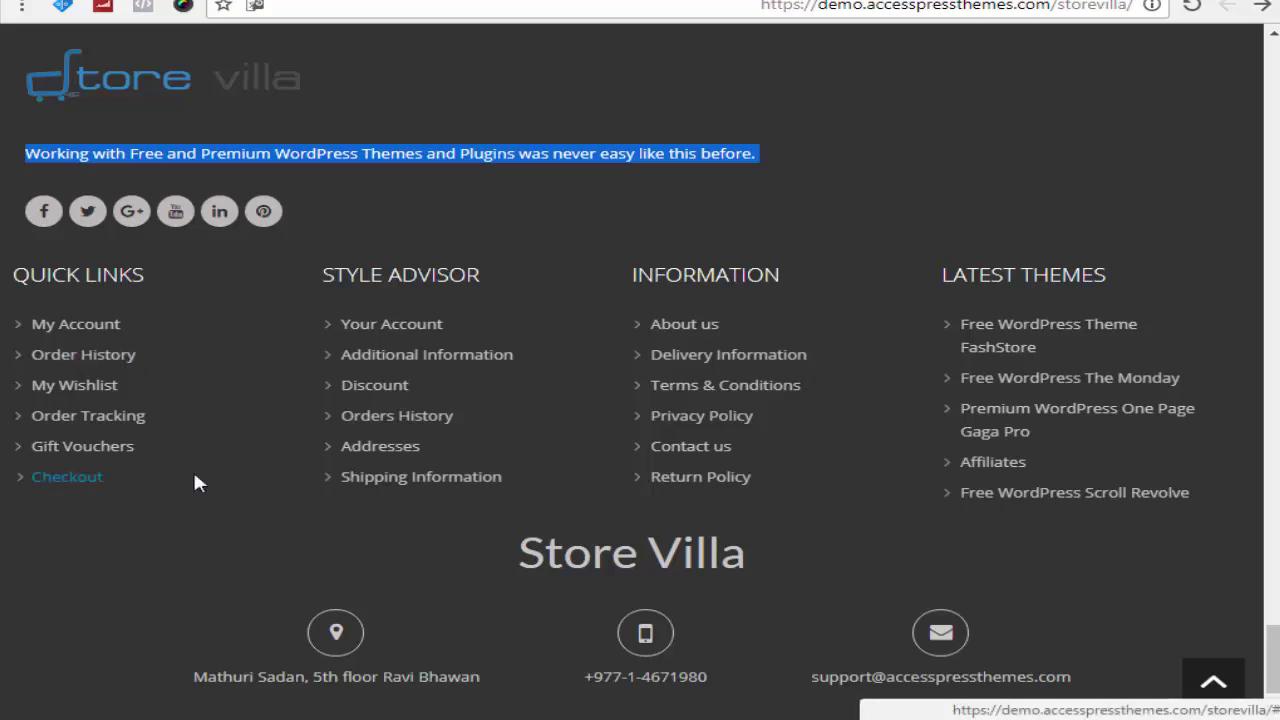
{"action": "scroll", "coordinate": [309, 494], "scroll_direction": "down", "scroll_amount": 1}
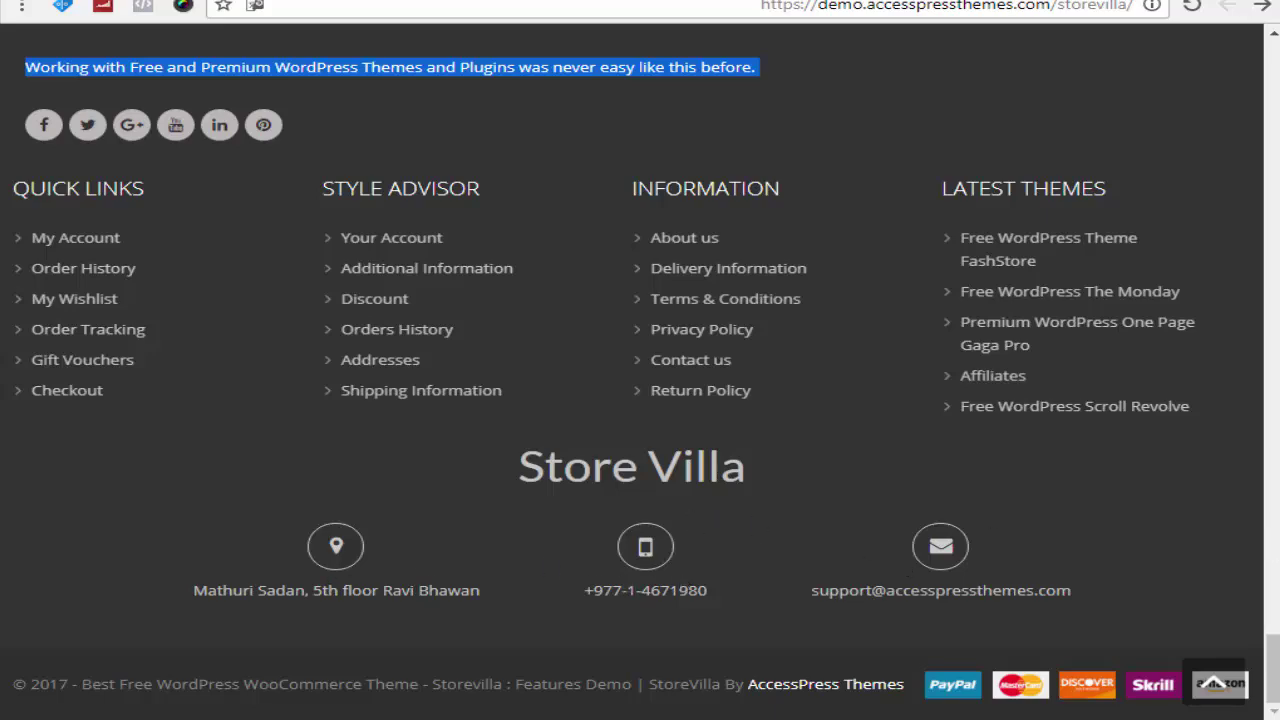
{"action": "left_click_drag", "start_coordinate": [1272, 665], "coordinate": [1272, 50]}
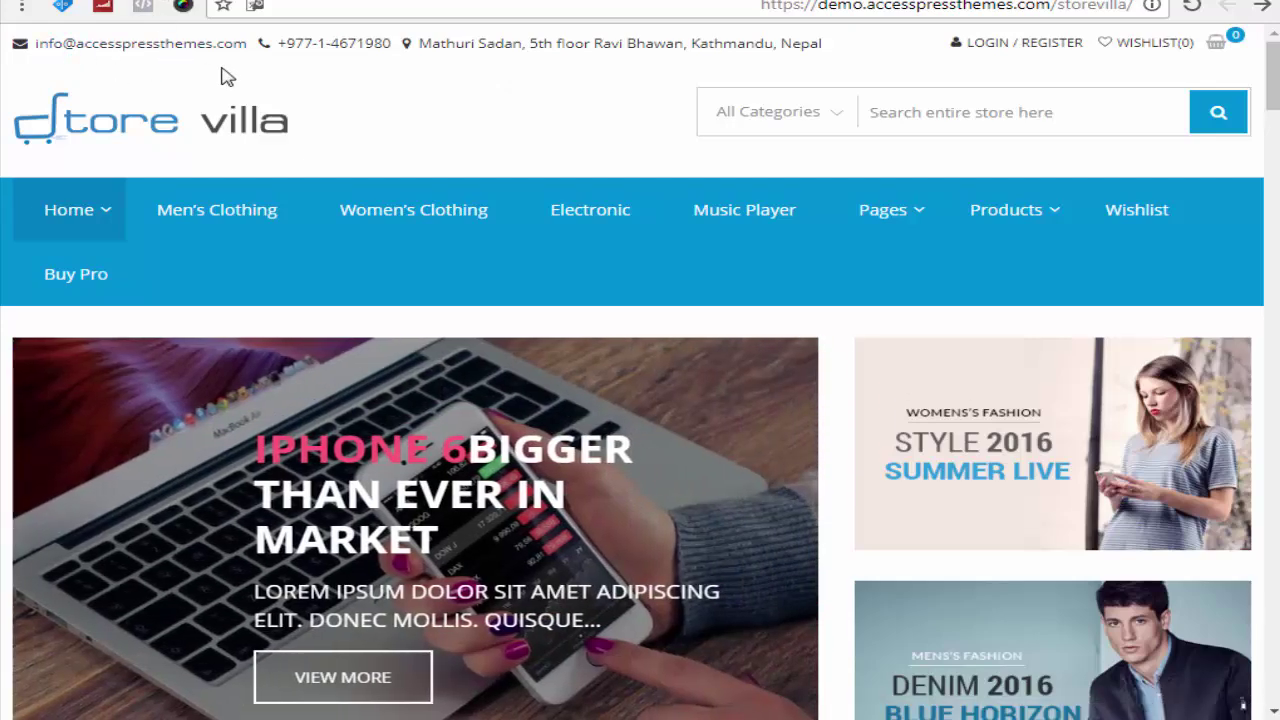
{"action": "key", "text": "End"}
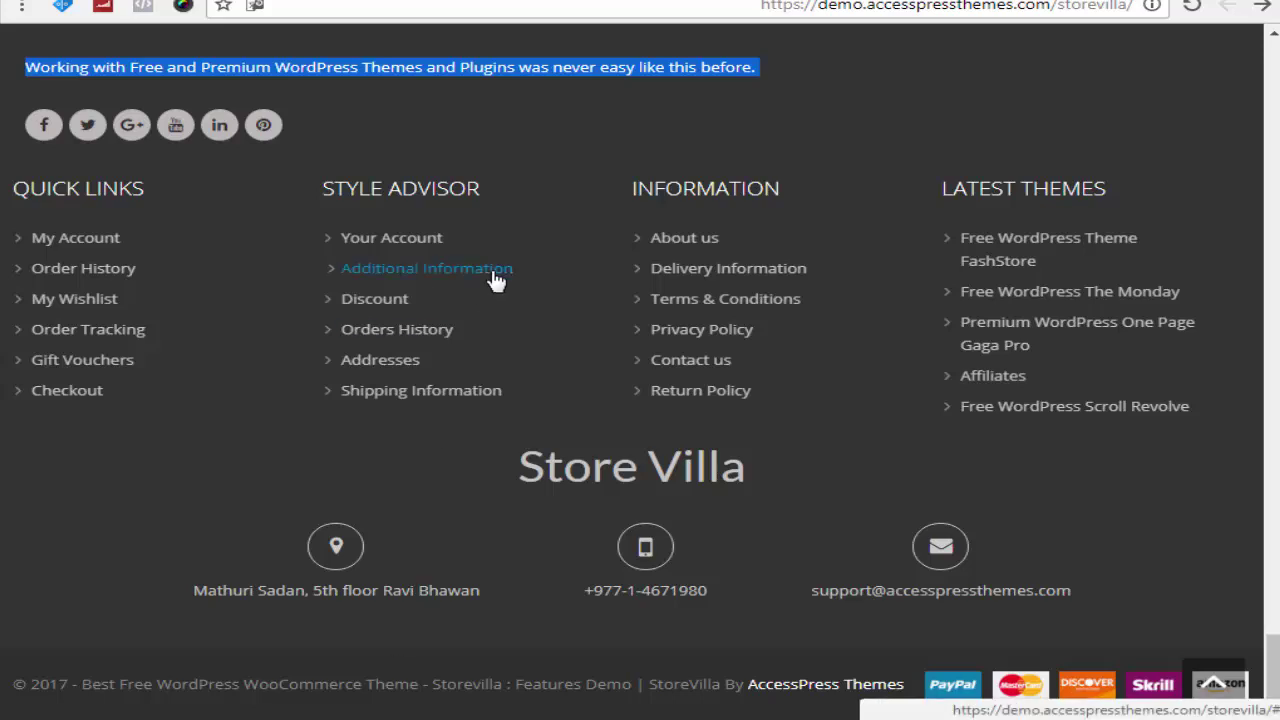
{"action": "scroll", "coordinate": [494, 280], "scroll_direction": "up", "scroll_amount": 1}
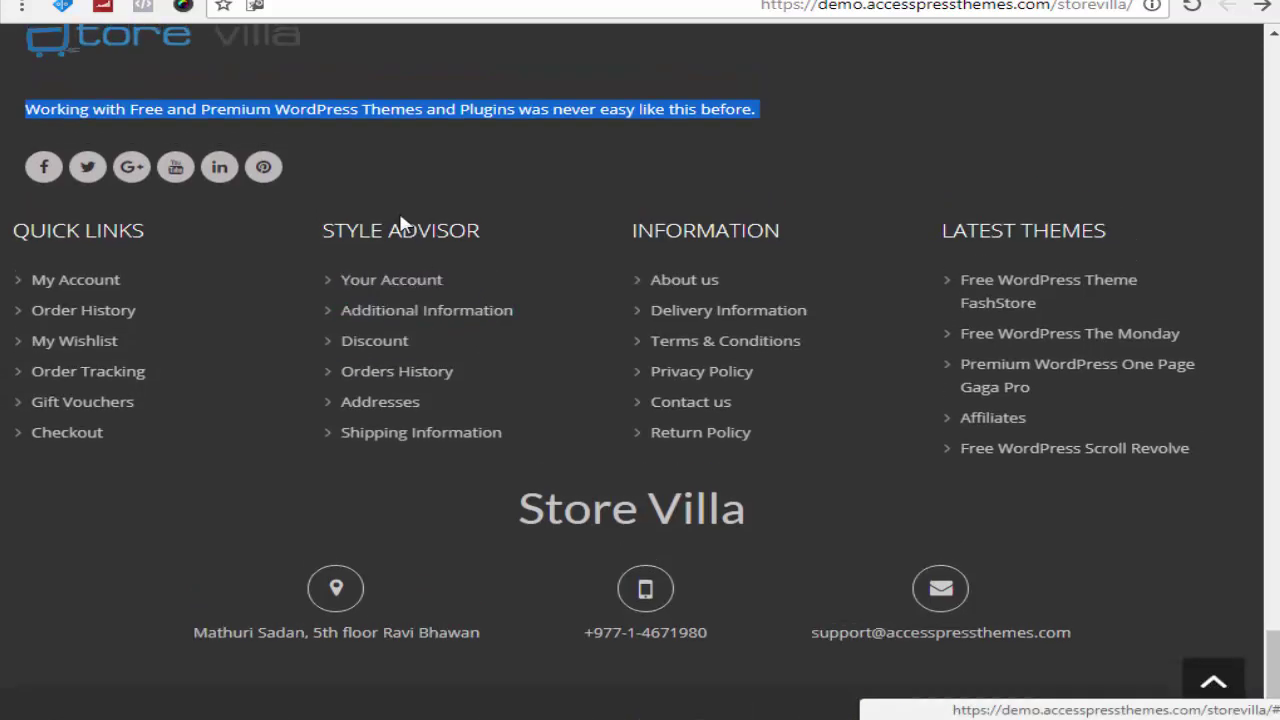
{"action": "scroll", "coordinate": [405, 280], "scroll_direction": "up", "scroll_amount": 1}
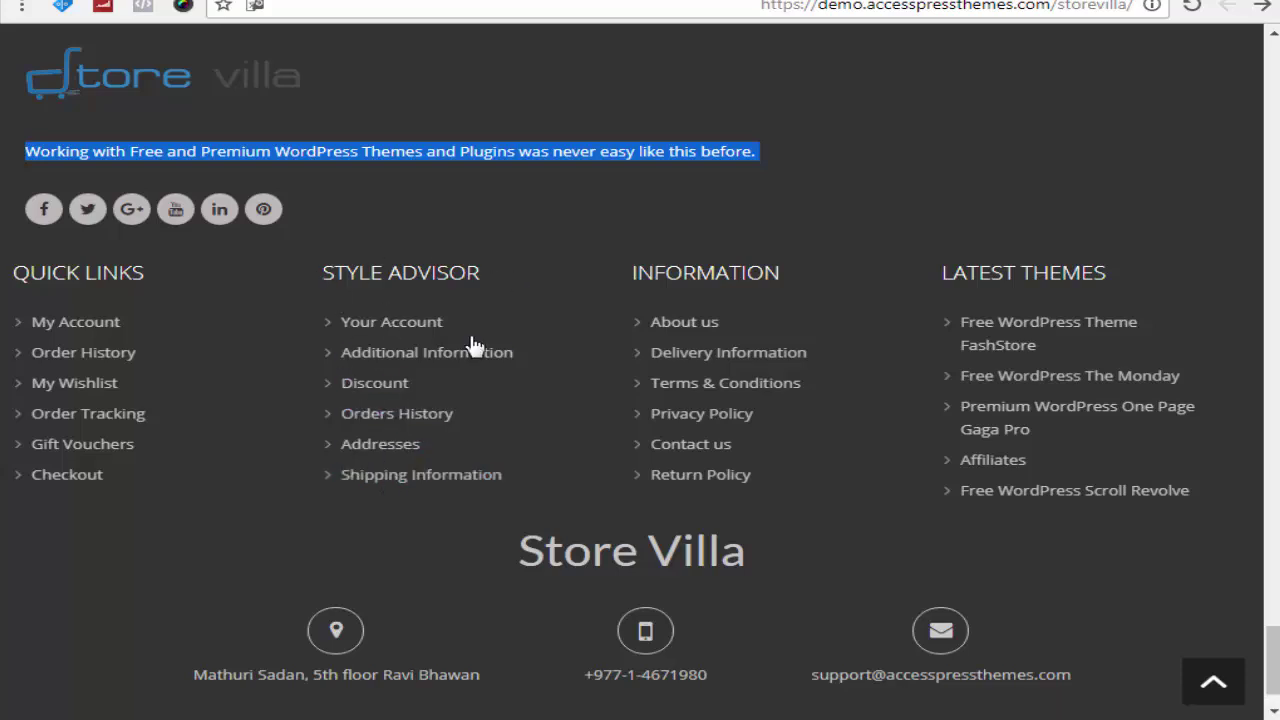
{"action": "scroll", "coordinate": [369, 516], "scroll_direction": "up", "scroll_amount": 1}
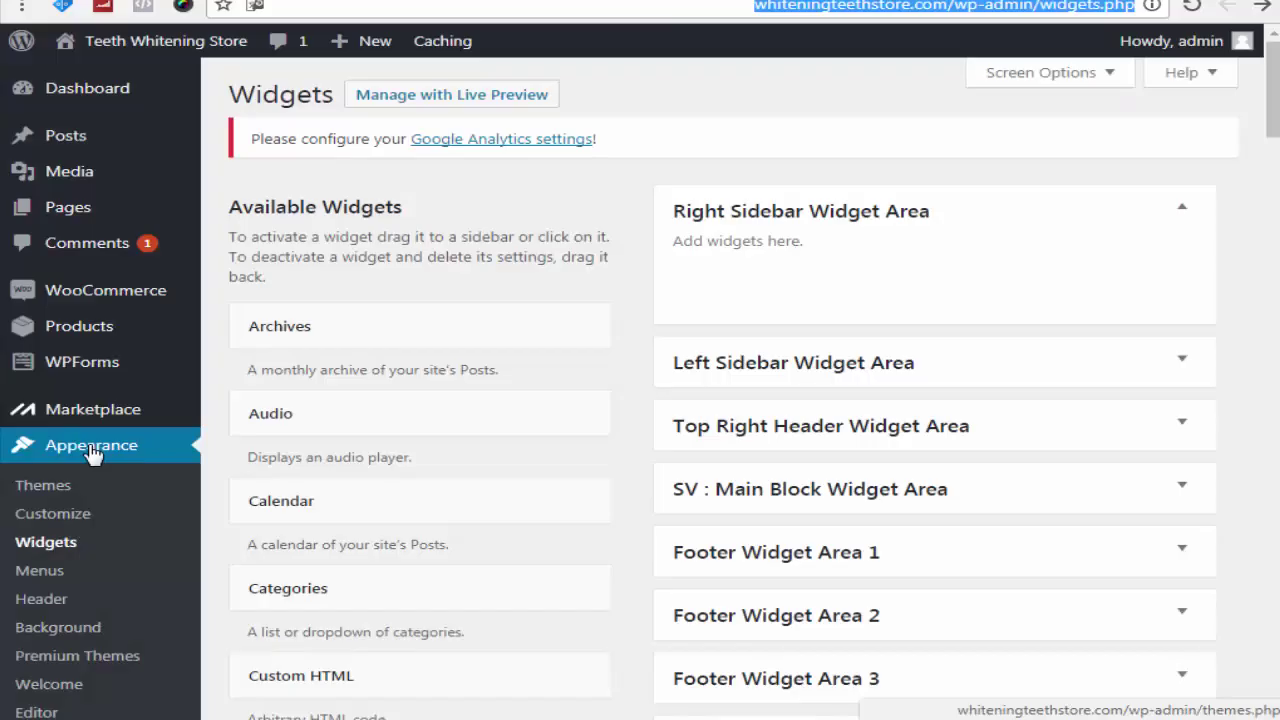
Open the Teeth Whitening Store's widget management page and expand Footer Widget Area 1.
{"action": "left_click", "coordinate": [70, 545]}
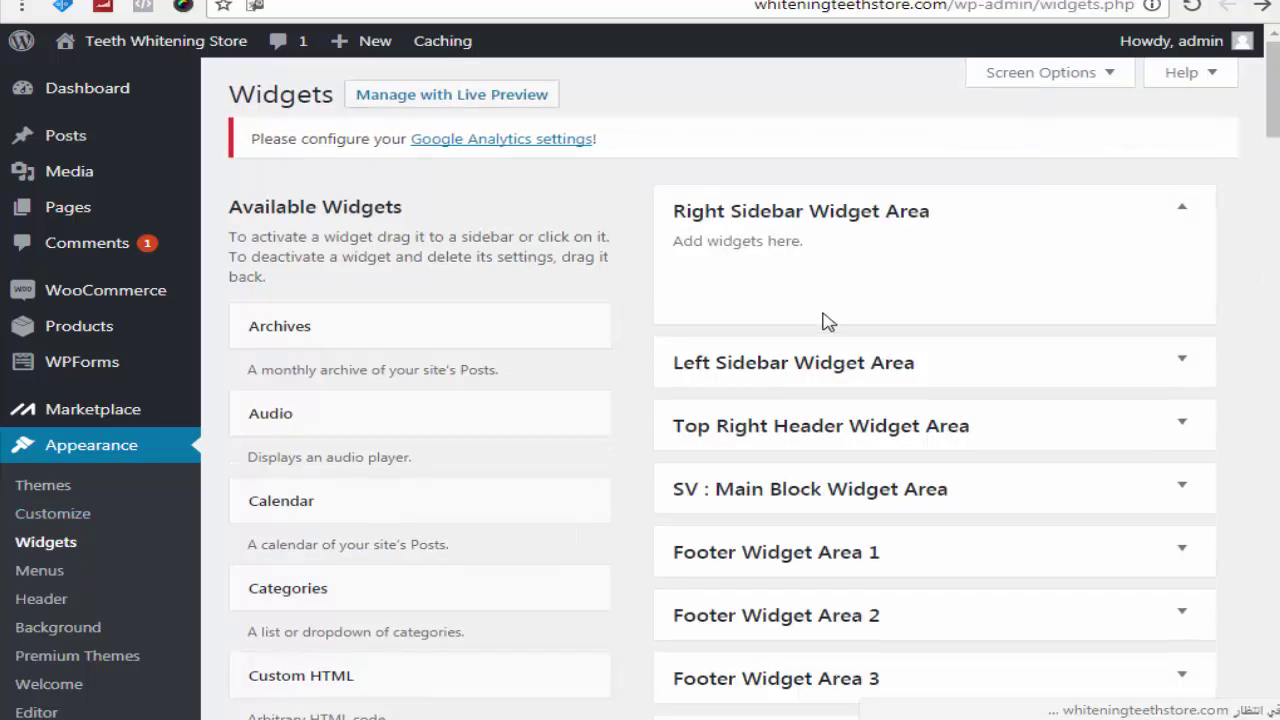
{"action": "scroll", "coordinate": [760, 420], "scroll_direction": "down", "scroll_amount": 1}
{"action": "left_click", "coordinate": [697, 425]}
{"action": "scroll", "coordinate": [697, 510], "scroll_direction": "down", "scroll_amount": 1}
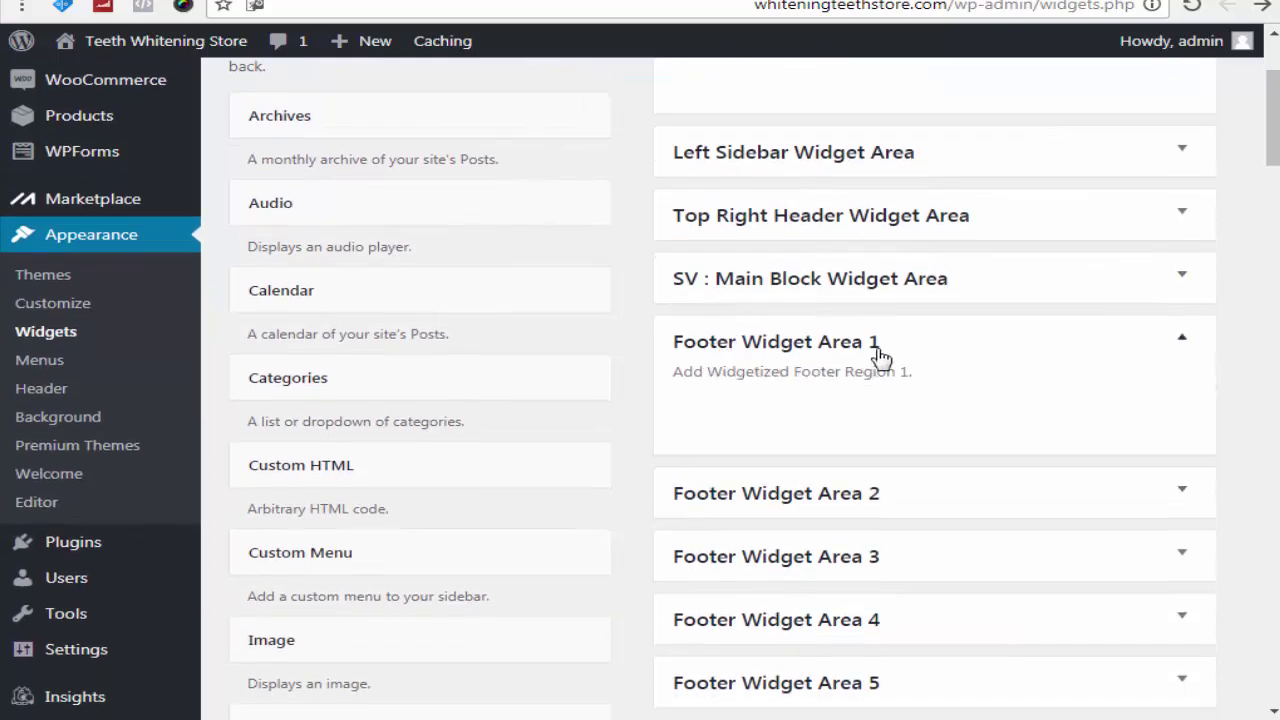
{"action": "left_click_drag", "start_coordinate": [1272, 118], "coordinate": [1272, 178]}
Check the demo footer's layout and add the SV: About Us Information widget to Footer Widget Area 1.
{"action": "key", "text": "ctrl+Tab"}
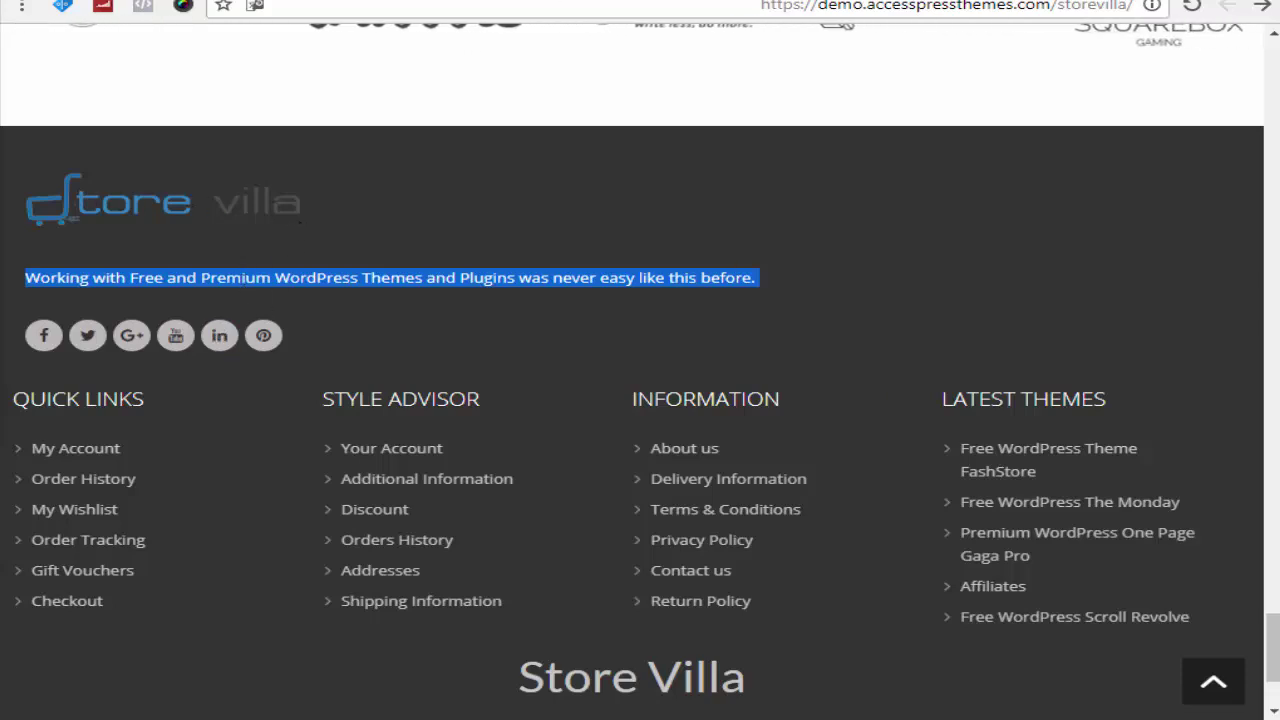
{"action": "key", "text": "ctrl+Tab"}
{"action": "key", "text": "ctrl+Tab"}
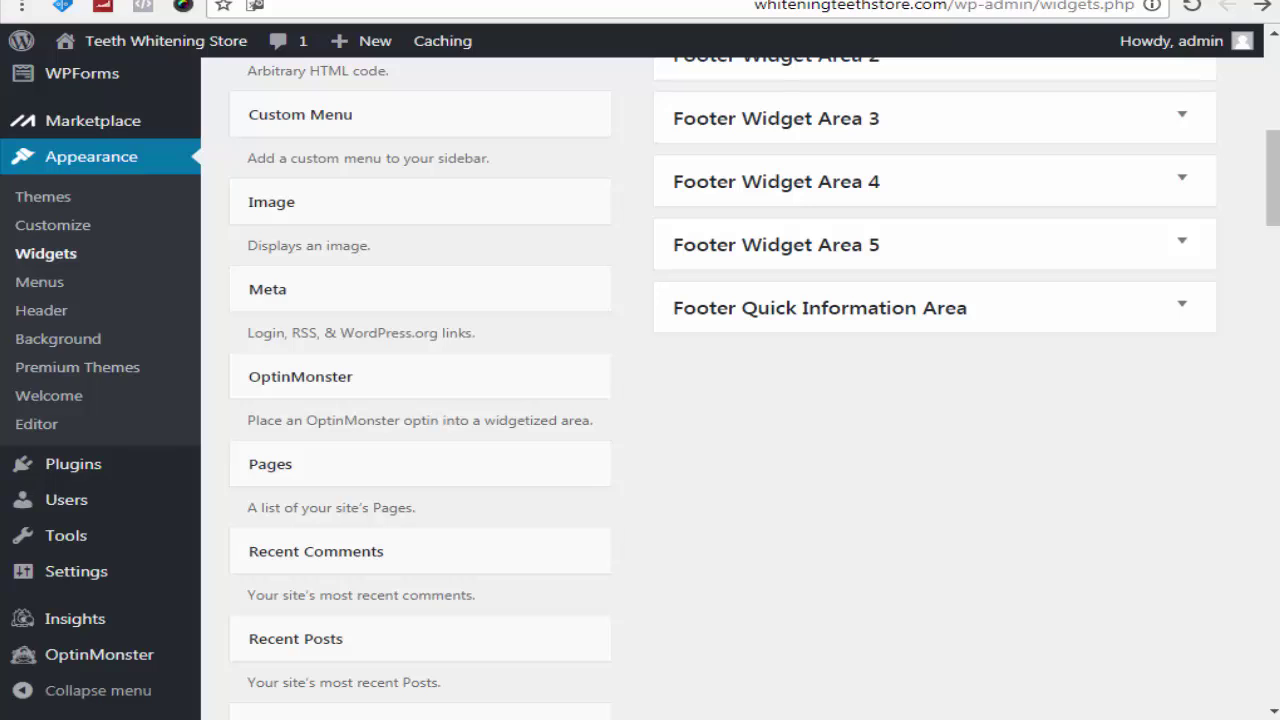
{"action": "scroll", "coordinate": [535, 317], "scroll_direction": "down", "scroll_amount": 1}
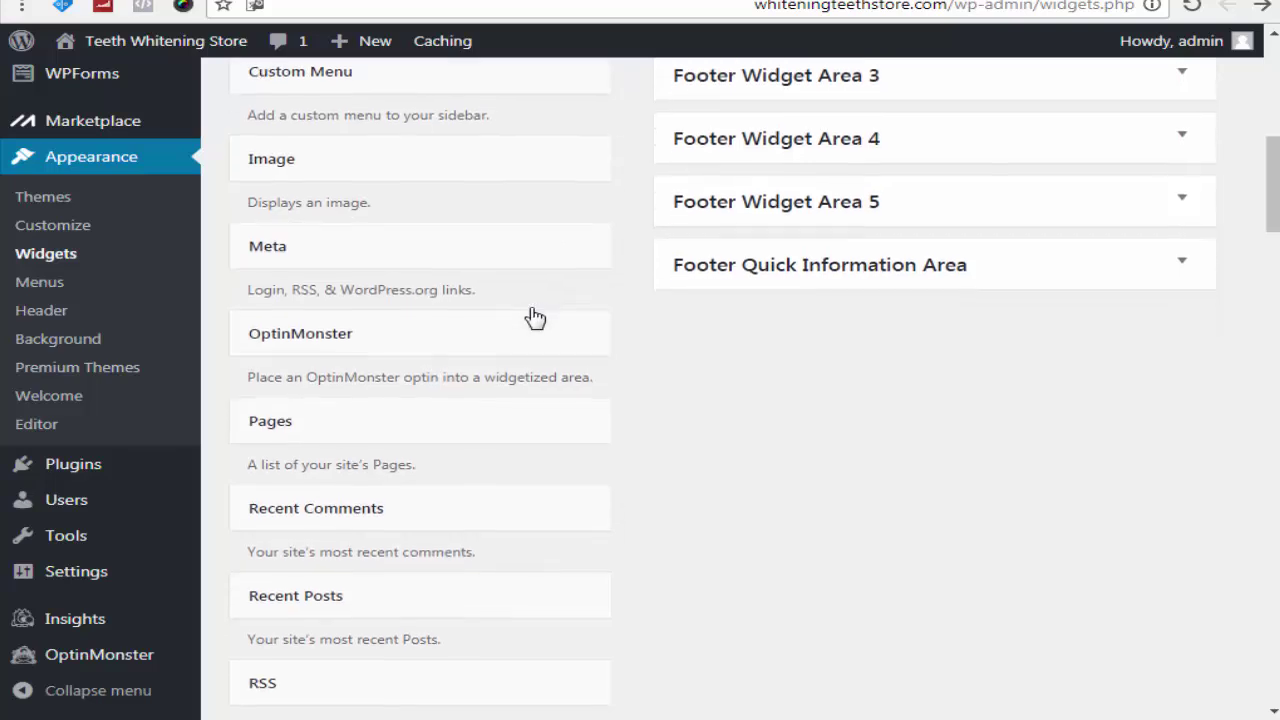
{"action": "scroll", "coordinate": [535, 317], "scroll_direction": "down", "scroll_amount": 7}
{"action": "scroll", "coordinate": [312, 220], "scroll_direction": "up", "scroll_amount": 1}
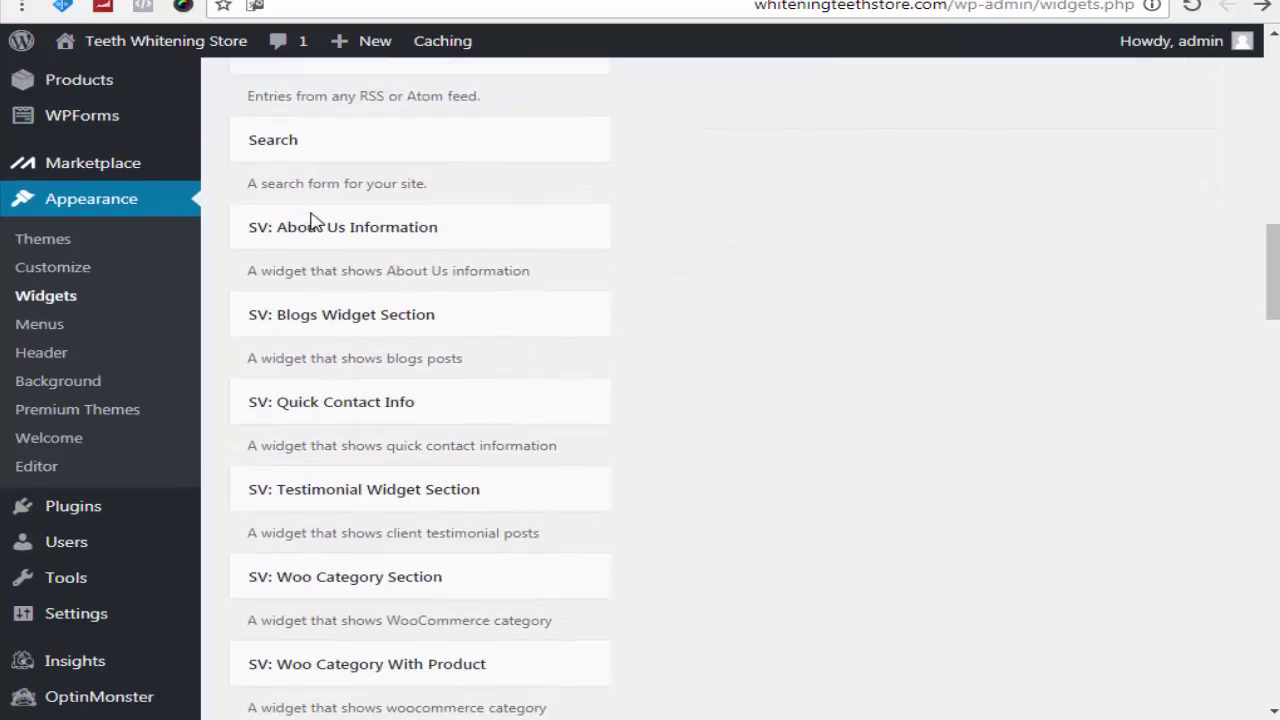
{"action": "left_click", "coordinate": [346, 236]}
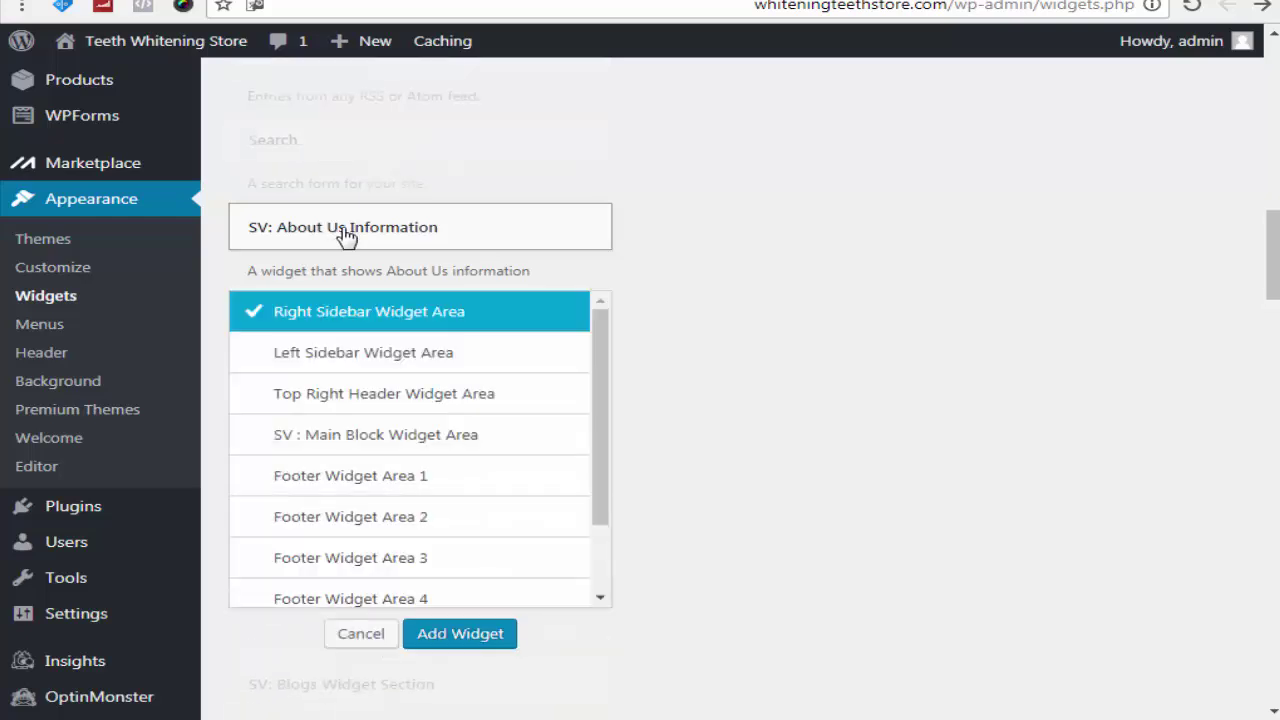
{"action": "left_click", "coordinate": [340, 483]}
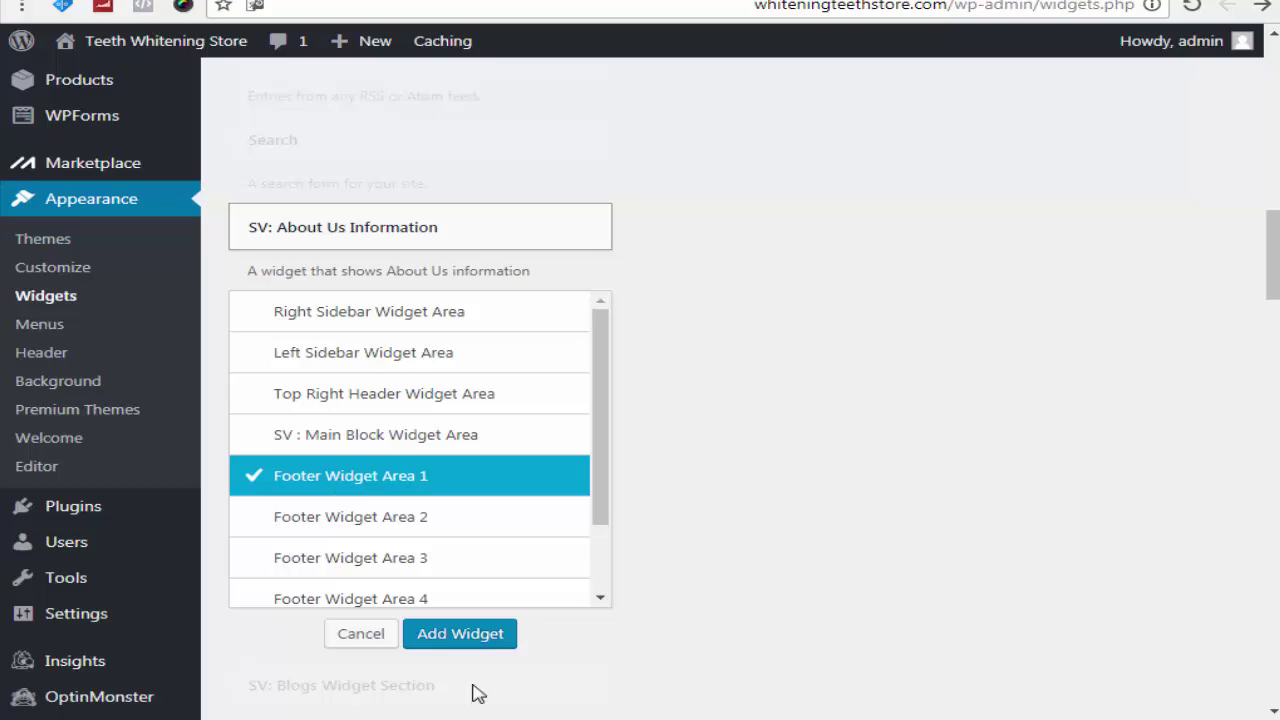
{"action": "left_click", "coordinate": [452, 639]}
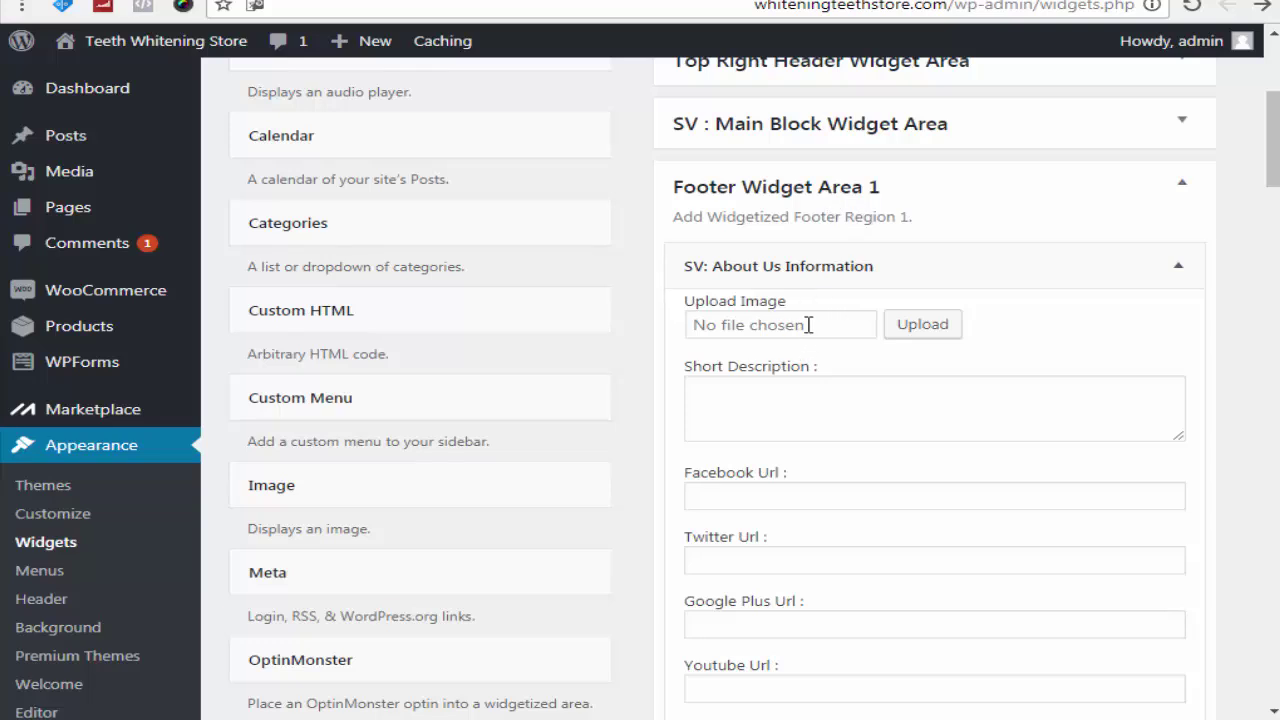
Upload an image to the About Us widget and enter the short description "Keep your Teeth safe with us !".
{"action": "left_click", "coordinate": [921, 324]}
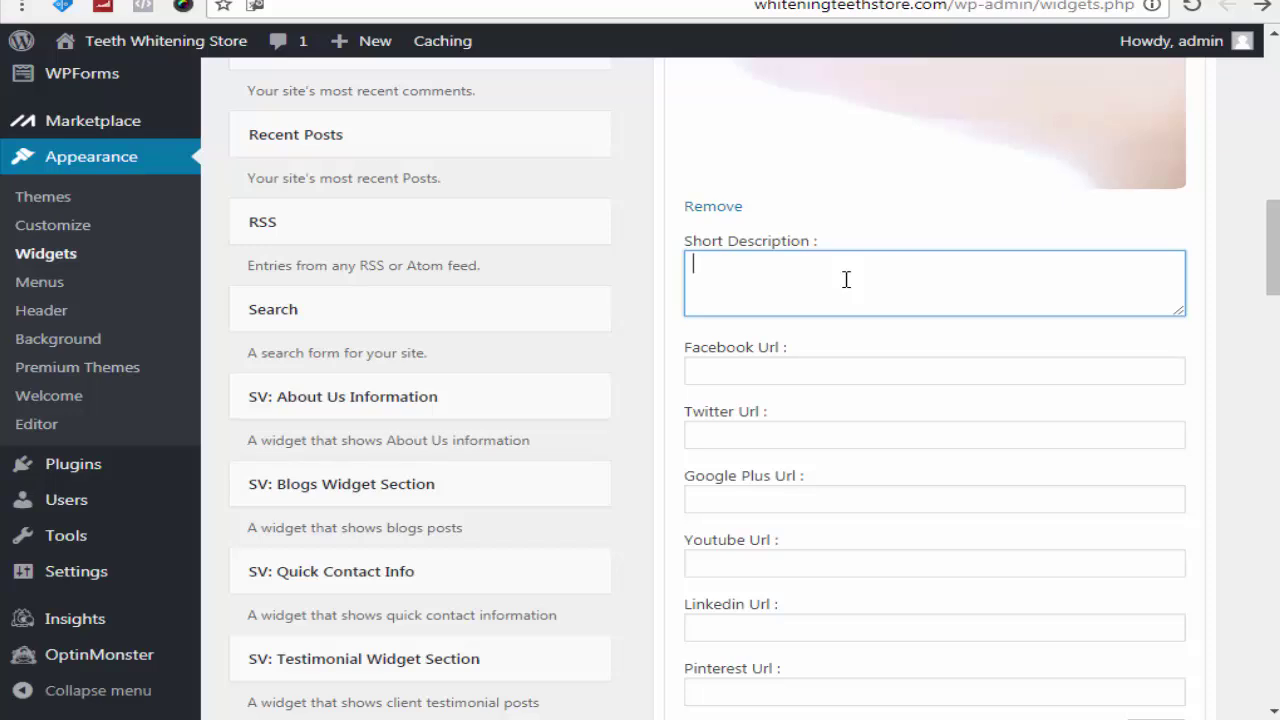
{"action": "type", "text": "aa"}
{"action": "key", "text": "BackSpace"}
{"action": "key", "text": "BackSpace"}
{"action": "key", "text": "BackSpace"}
{"action": "type", "text": "Keep your Teeth s"}
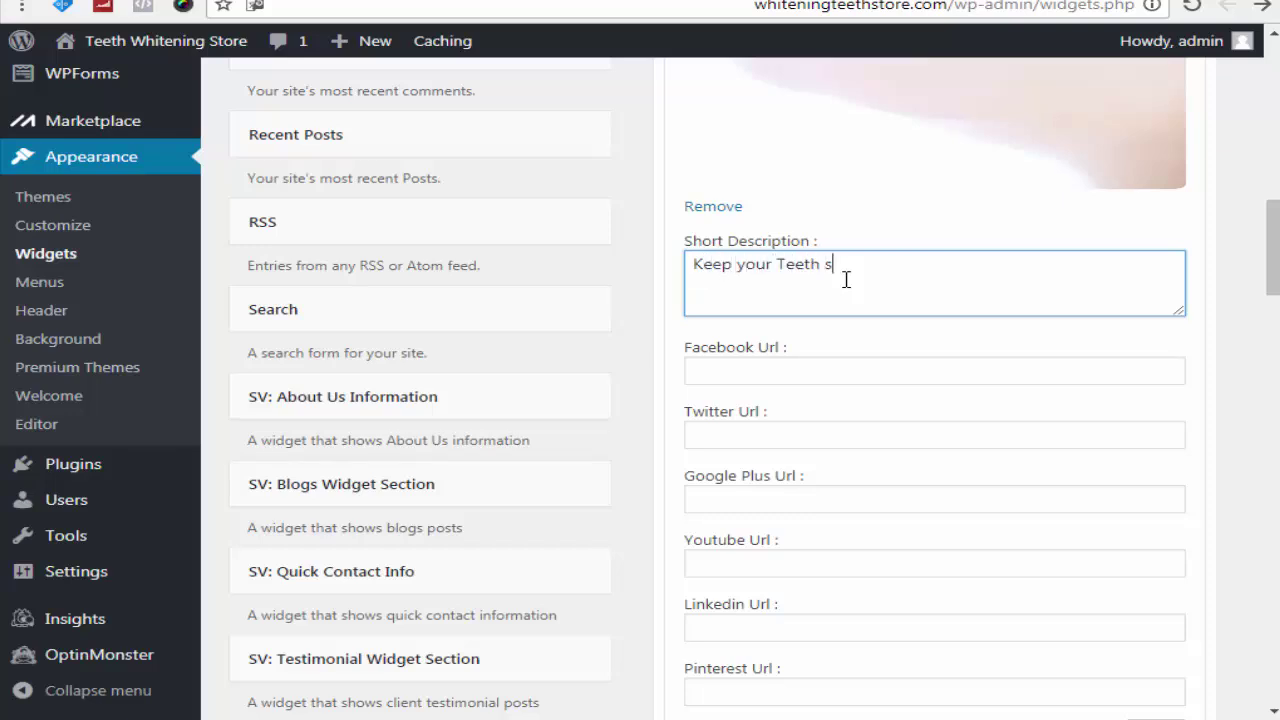
{"action": "type", "text": "afe with us !"}
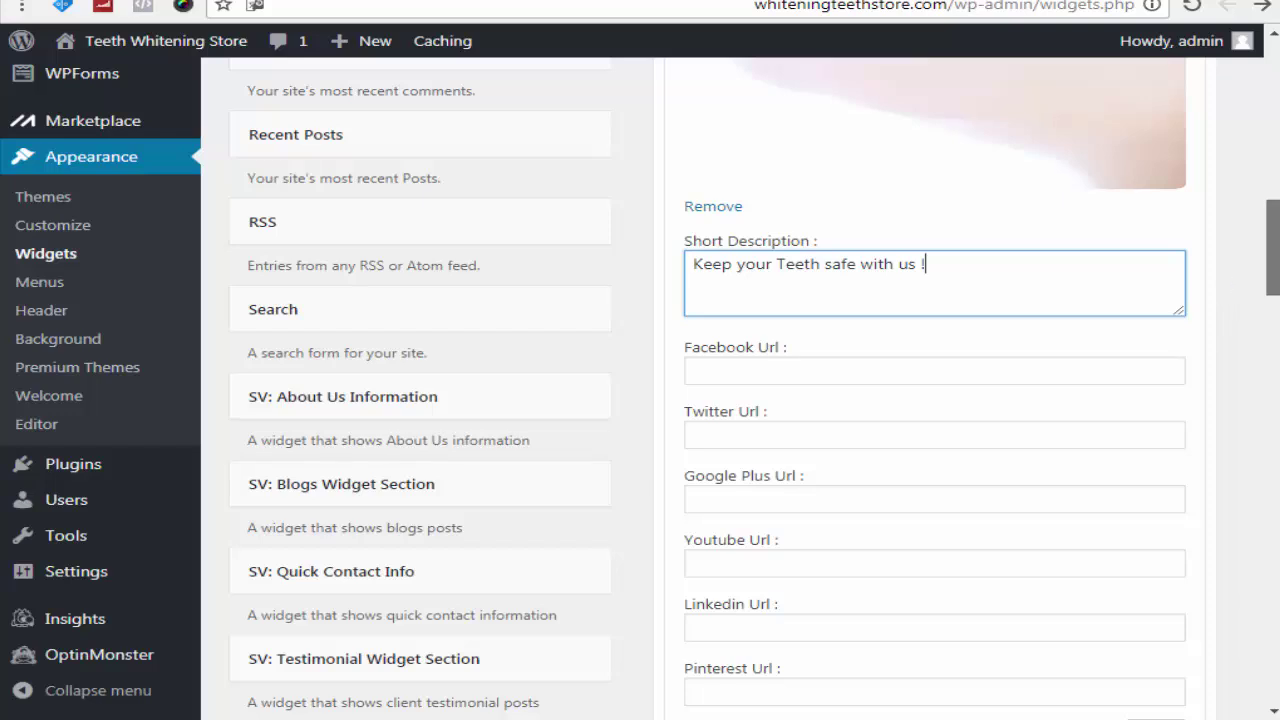
Fill in the About Us widget's Facebook, Google Plus and YouTube URLs and save the widget.
{"action": "left_click_drag", "start_coordinate": [1266, 276], "coordinate": [1266, 302]}
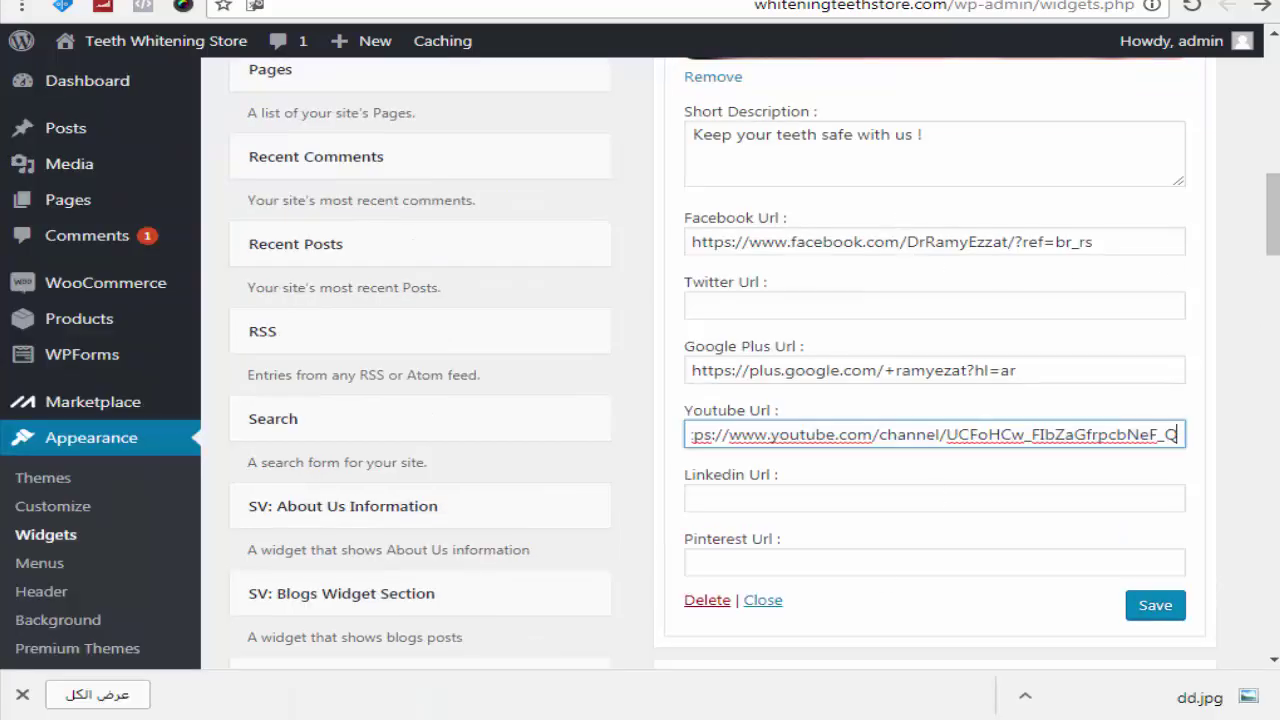
{"action": "left_click_drag", "start_coordinate": [1272, 214], "coordinate": [1258, 262]}
{"action": "left_click", "coordinate": [1153, 341]}
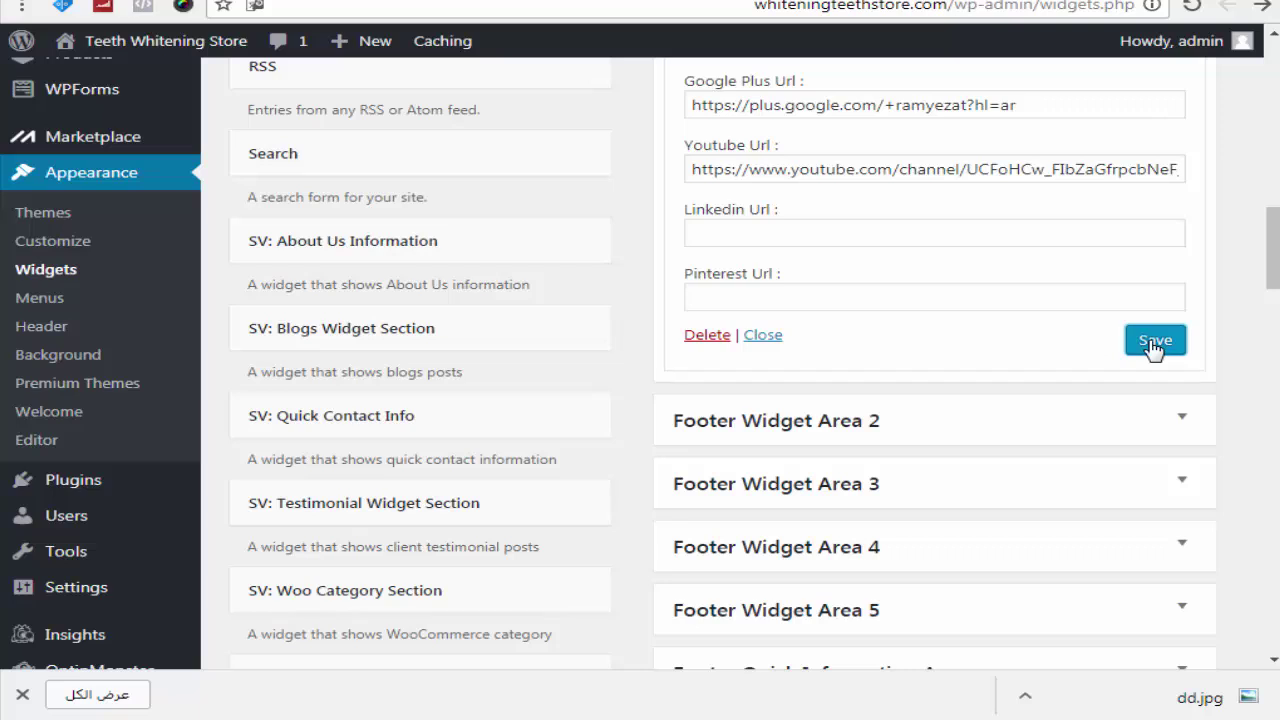
Reload the store's home page and check the About Us content and social links in its footer.
{"action": "left_click", "coordinate": [618, 2]}
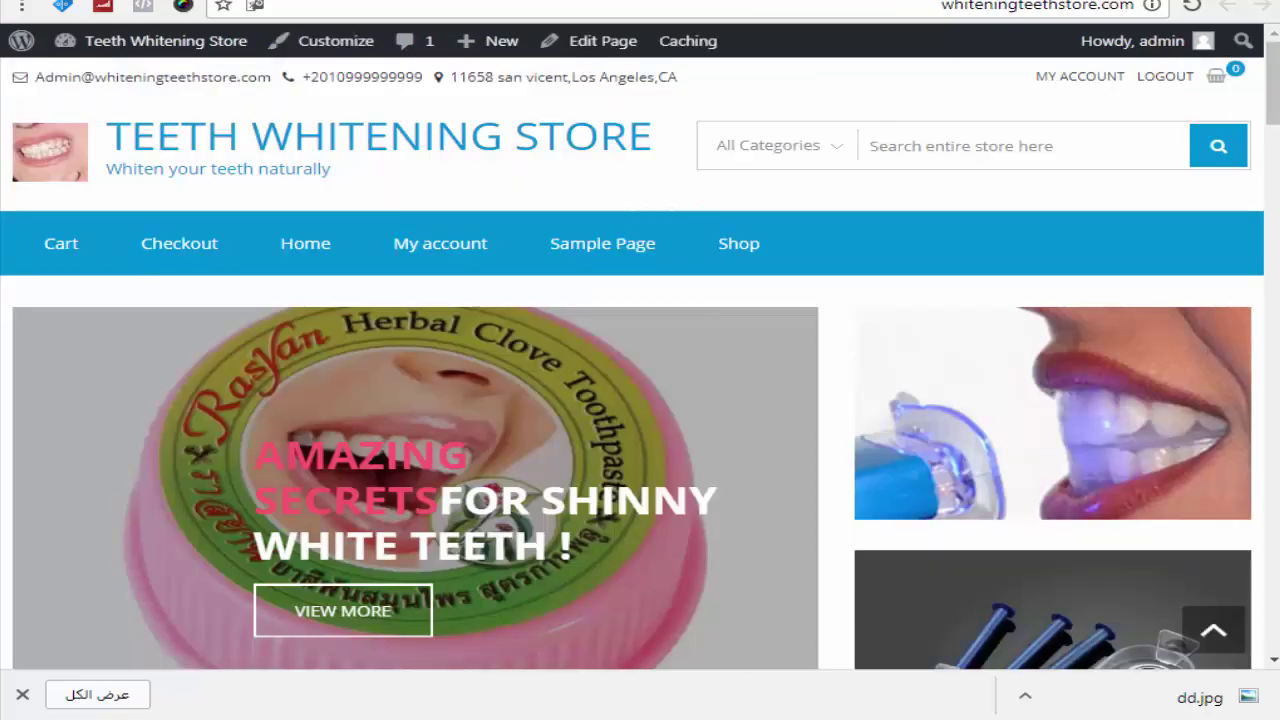
{"action": "left_click", "coordinate": [768, 6]}
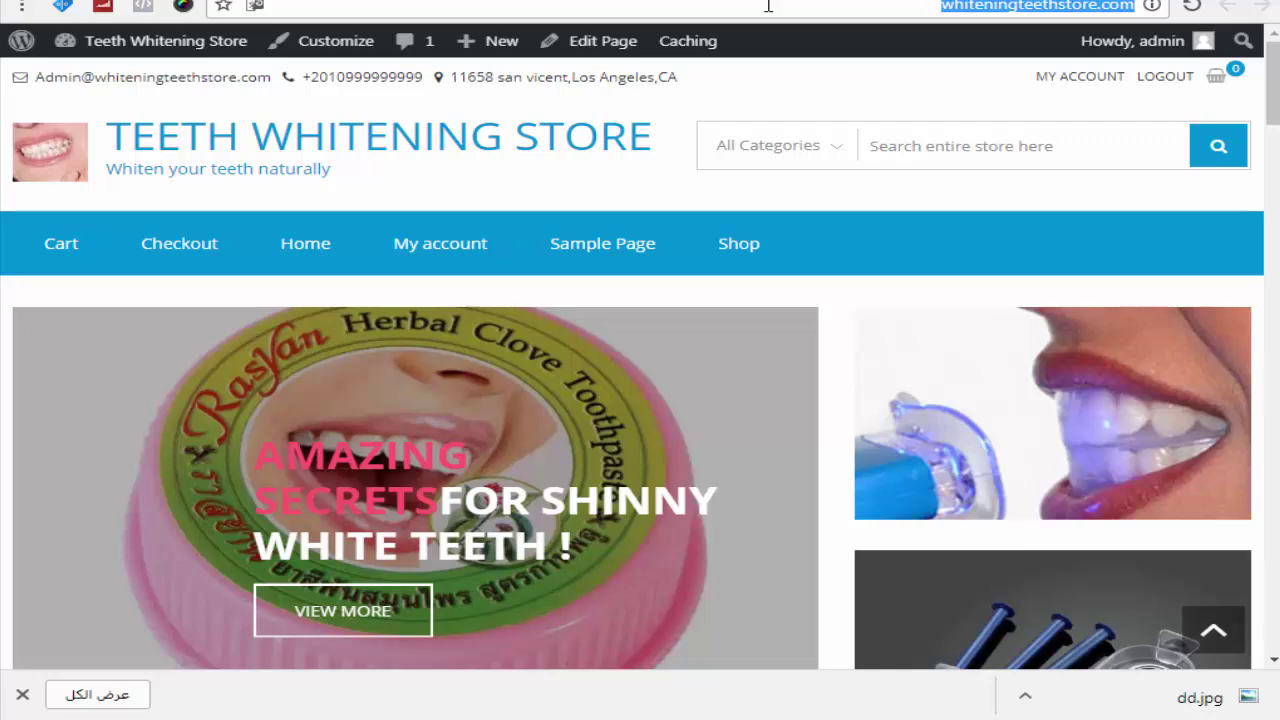
{"action": "key", "text": "Return"}
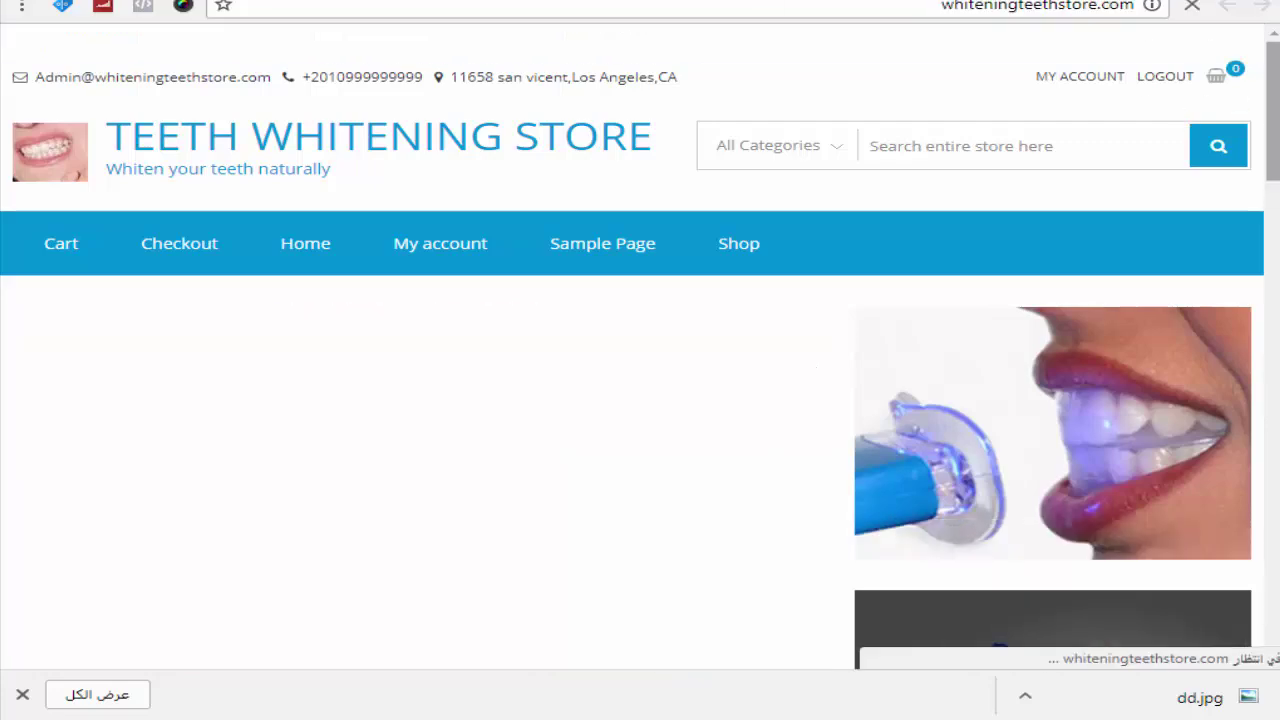
{"action": "left_click_drag", "start_coordinate": [1272, 92], "coordinate": [1276, 616]}
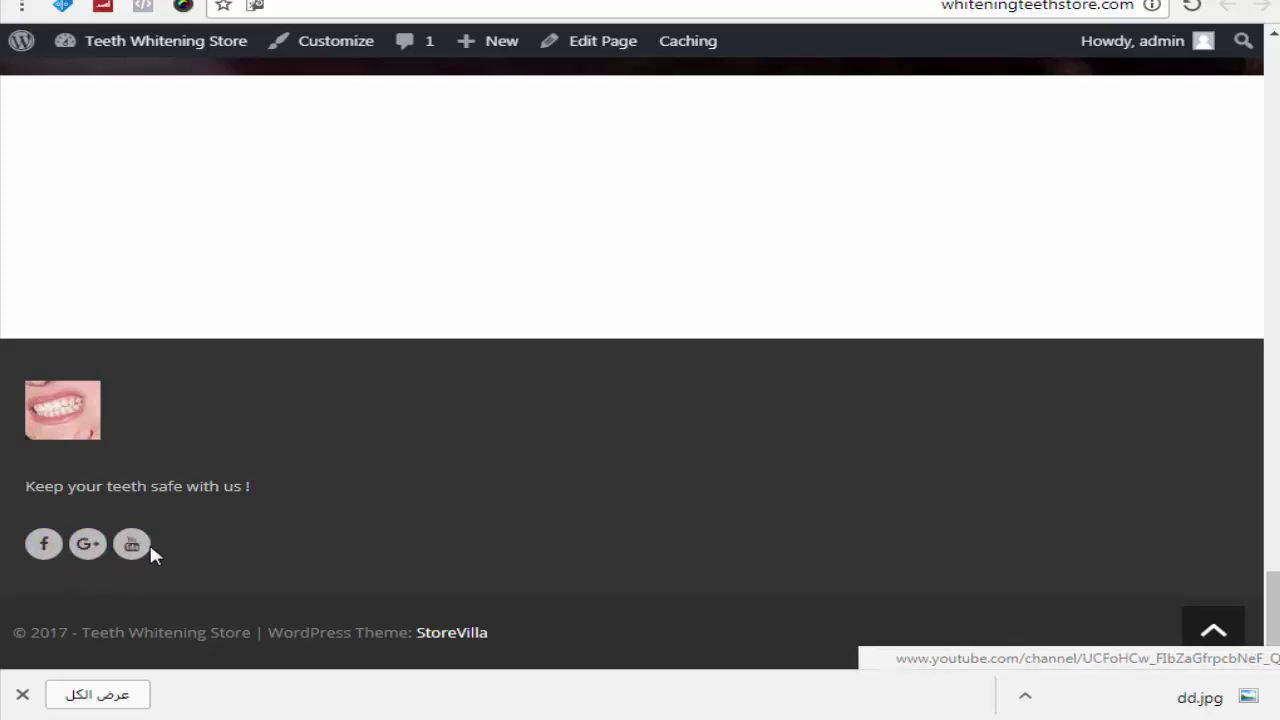
Compare the About Us widget's saved fields with the live footer and look over the remaining footer widget areas.
{"action": "key", "text": "ctrl+Tab"}
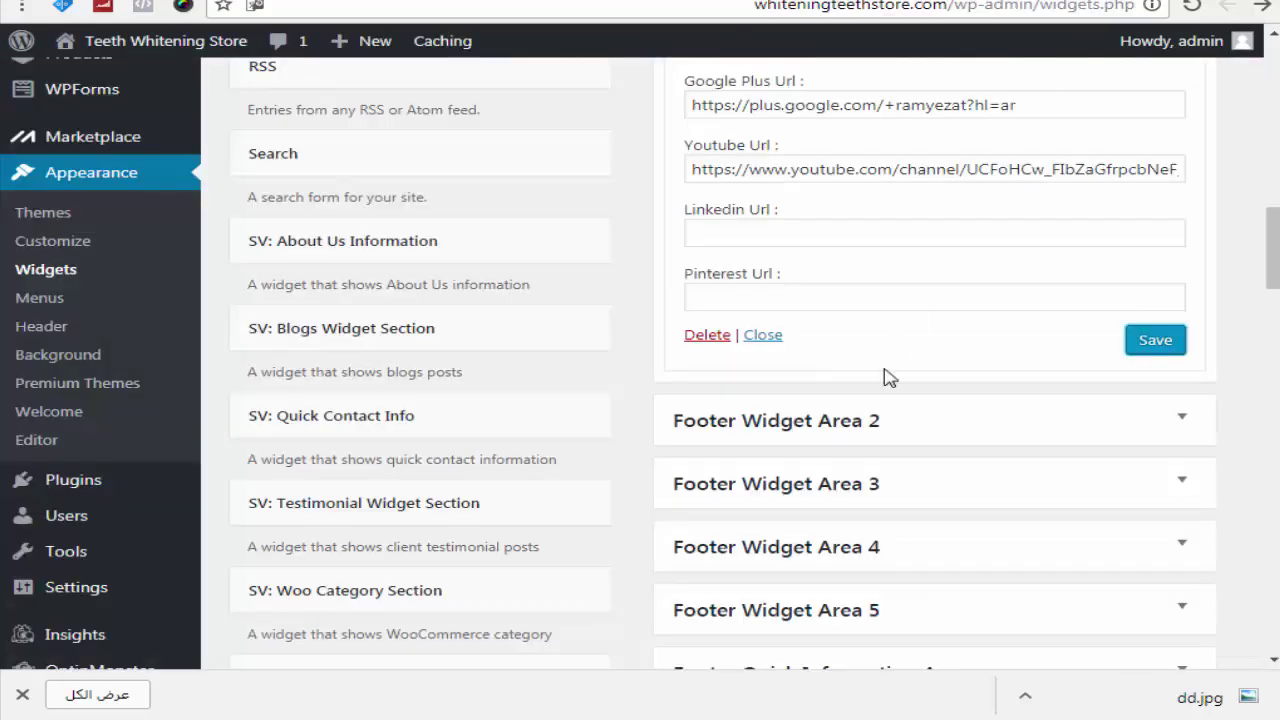
{"action": "scroll", "coordinate": [953, 269], "scroll_direction": "up", "scroll_amount": 2}
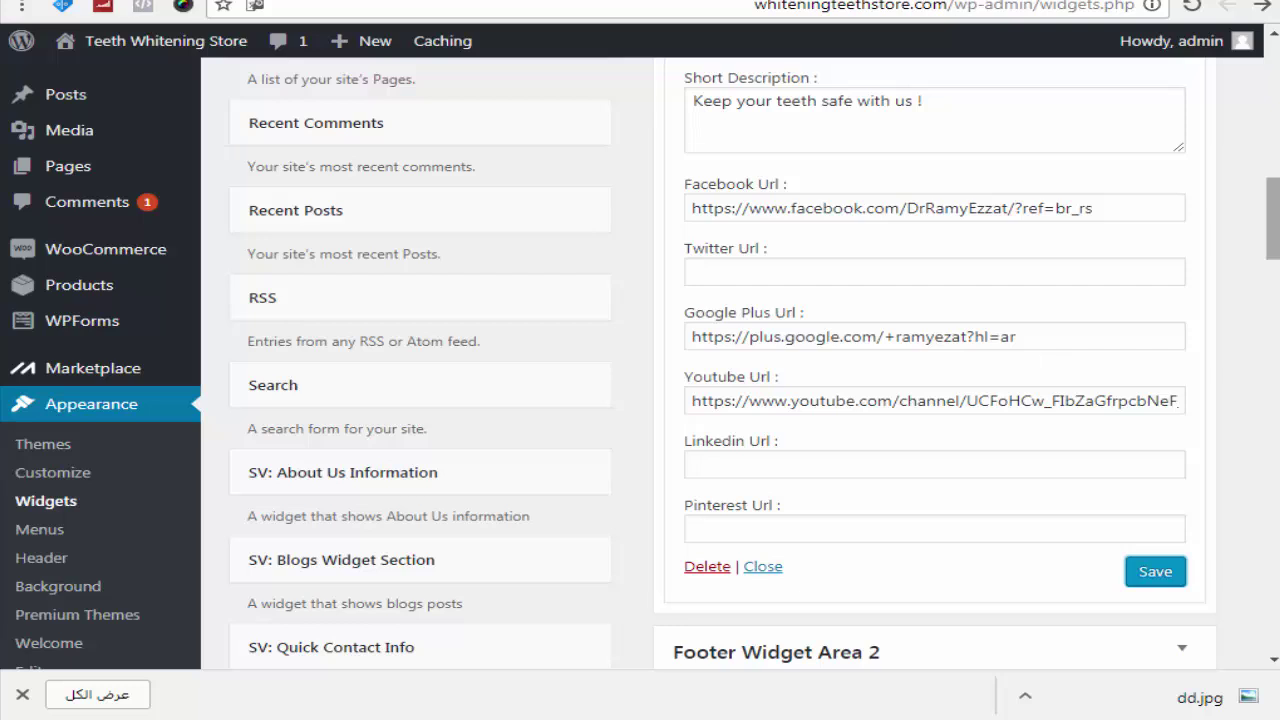
{"action": "key", "text": "ctrl+Tab"}
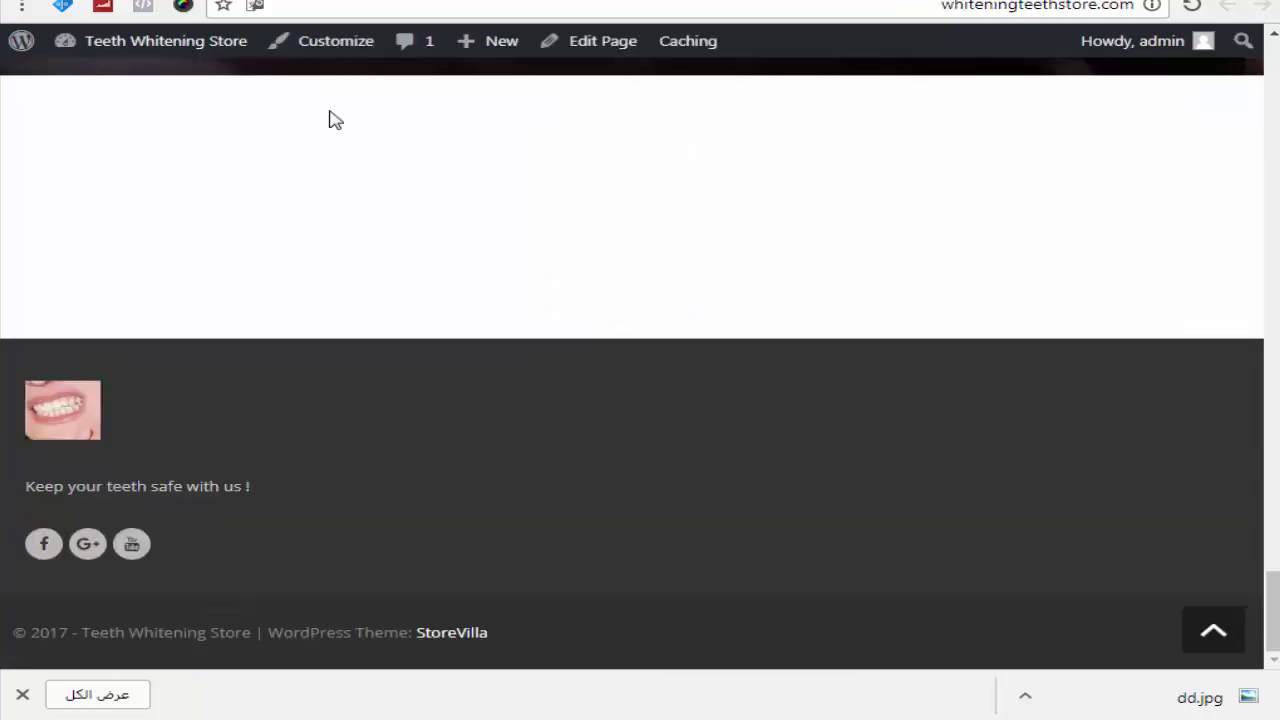
{"action": "key", "text": "ctrl+Tab"}
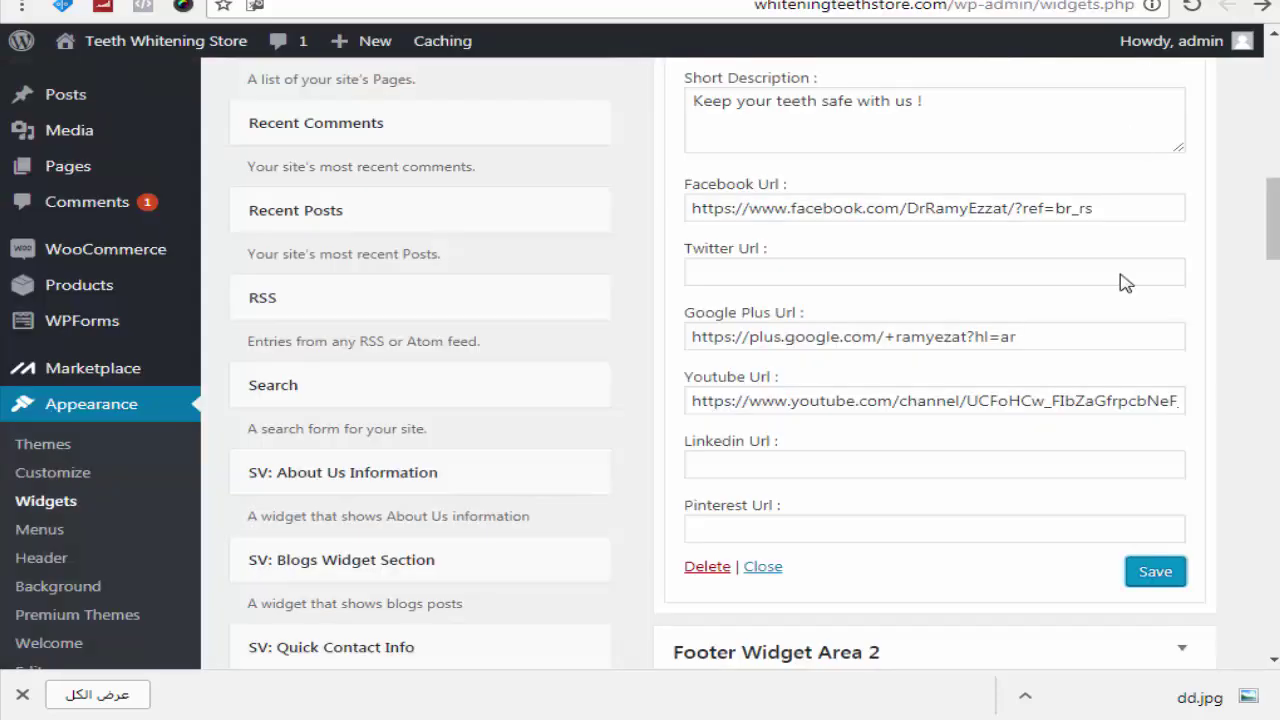
{"action": "scroll", "coordinate": [1277, 260], "scroll_direction": "down", "scroll_amount": 5}
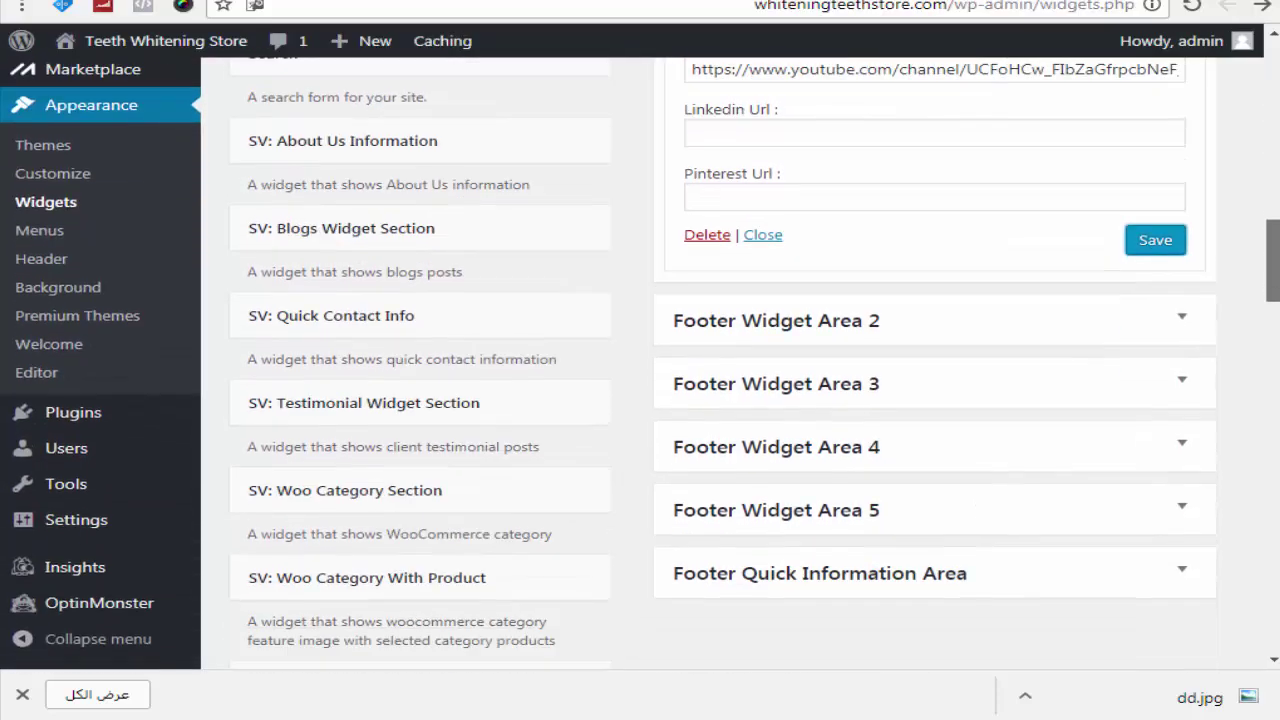
Expand Footer Widget Area 2 and add a Custom Menu widget to it.
{"action": "left_click", "coordinate": [1181, 226]}
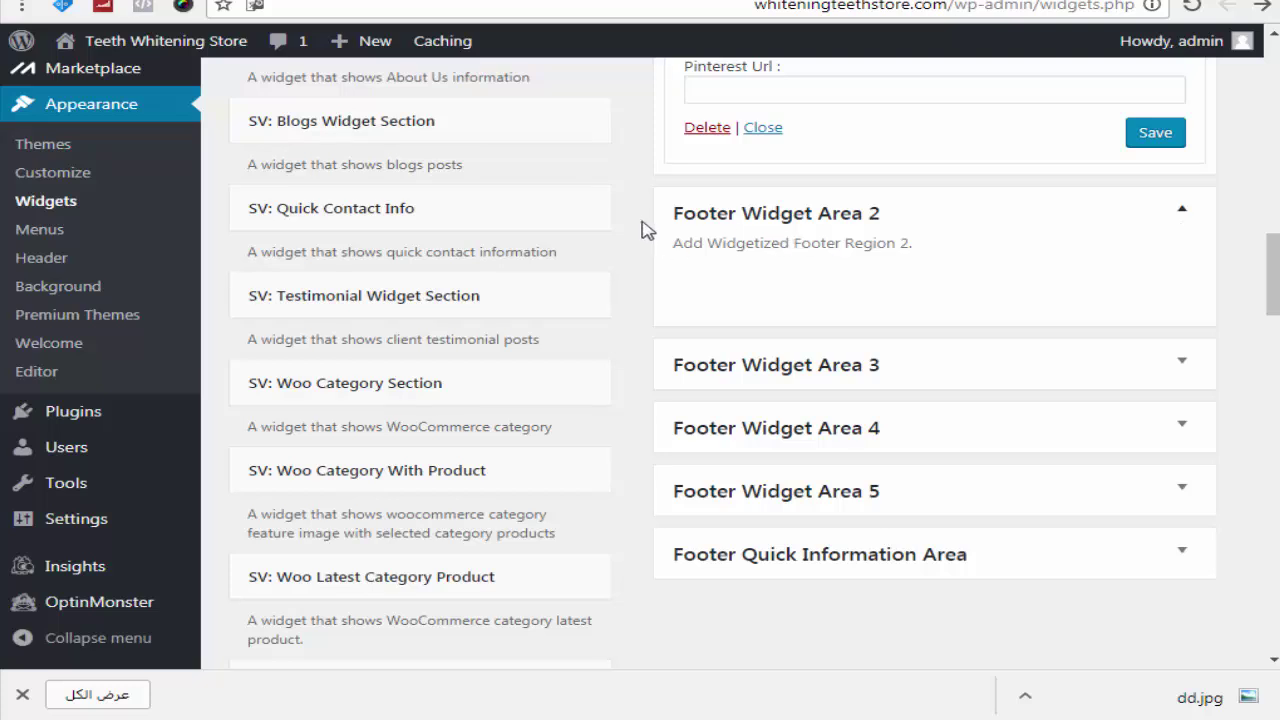
{"action": "scroll", "coordinate": [331, 263], "scroll_direction": "up", "scroll_amount": 10}
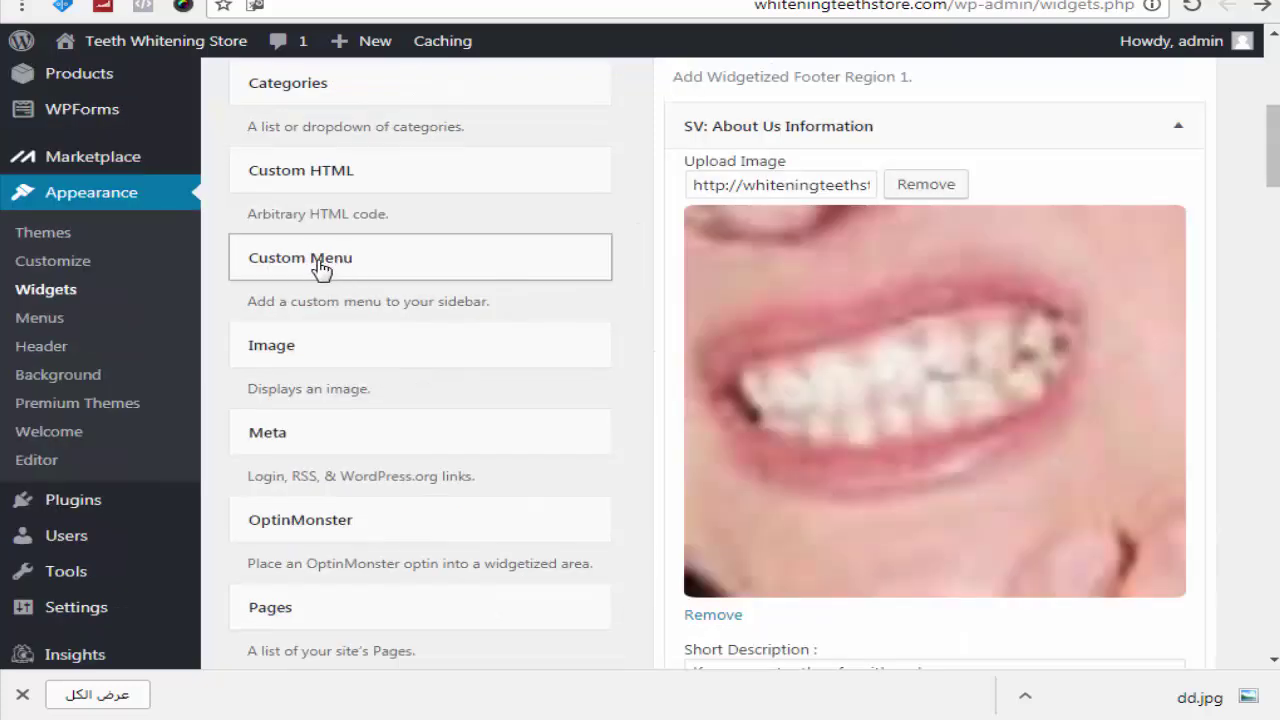
{"action": "left_click", "coordinate": [320, 262]}
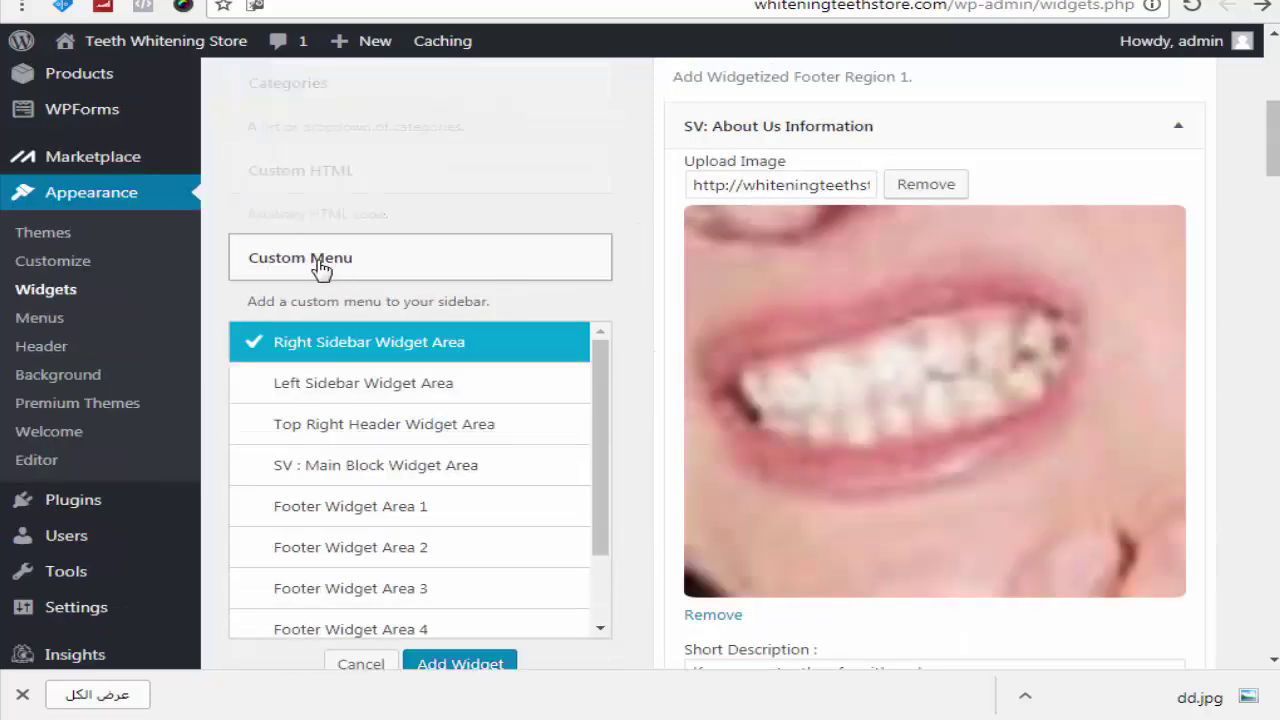
{"action": "left_click", "coordinate": [383, 556]}
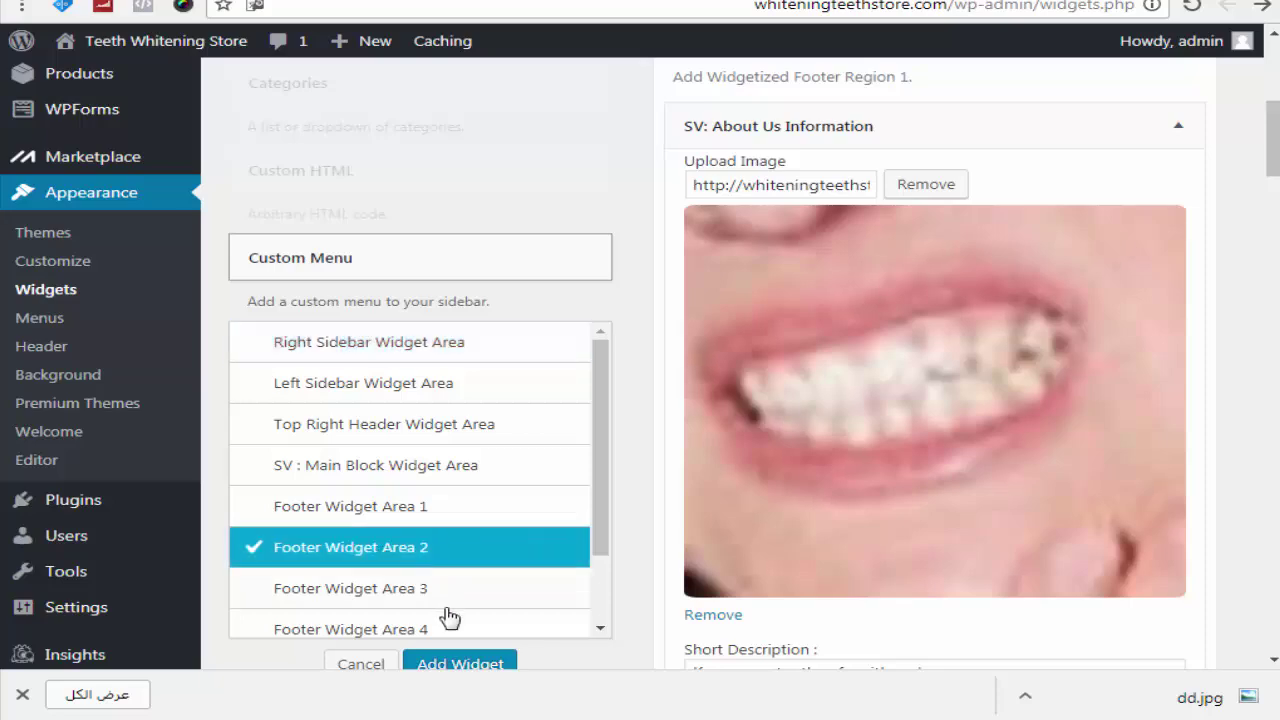
{"action": "left_click", "coordinate": [455, 667]}
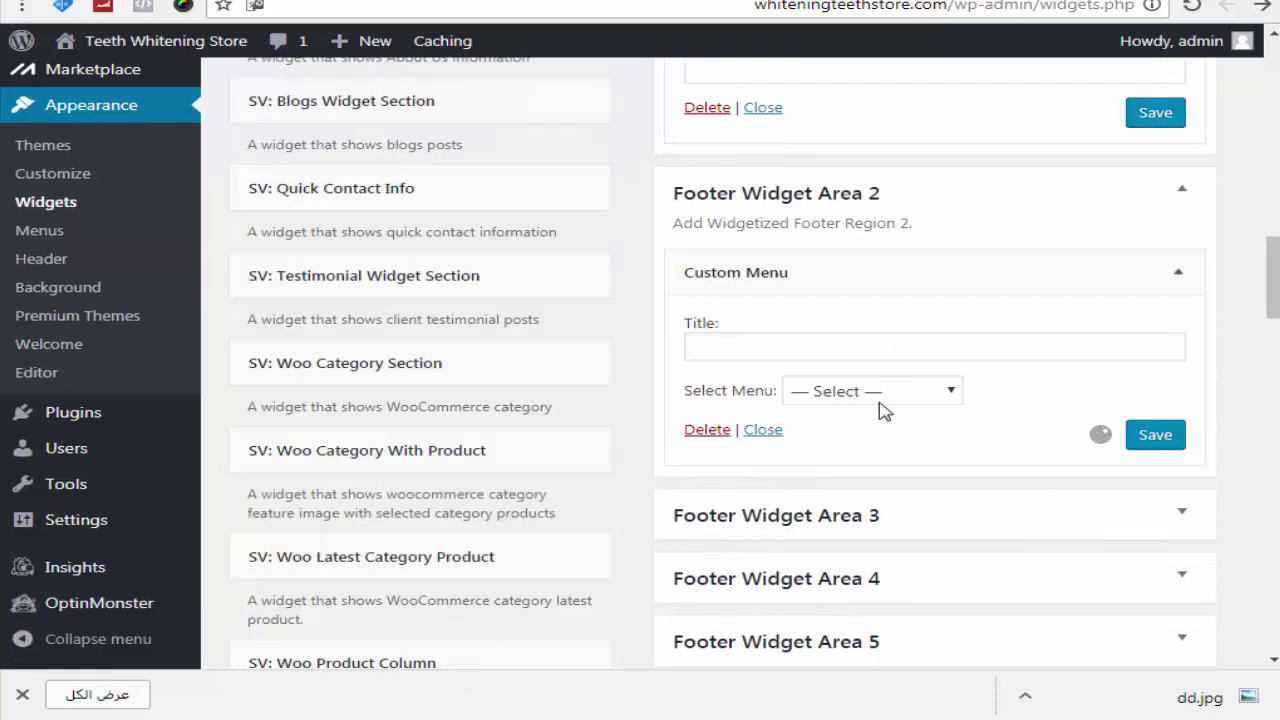
Check which menus the Custom Menu widget offers, and review the existing Products menu's structure and settings on the Menus page.
{"action": "left_click", "coordinate": [832, 395]}
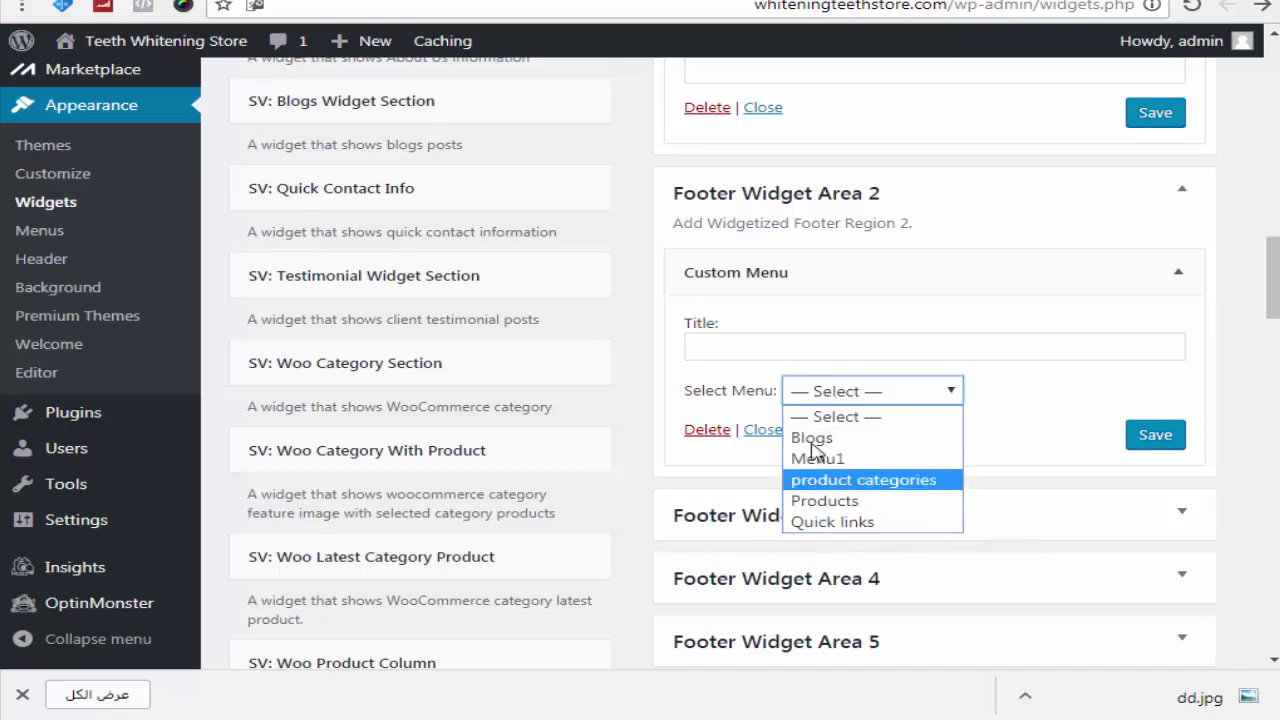
{"action": "left_click", "coordinate": [641, 352]}
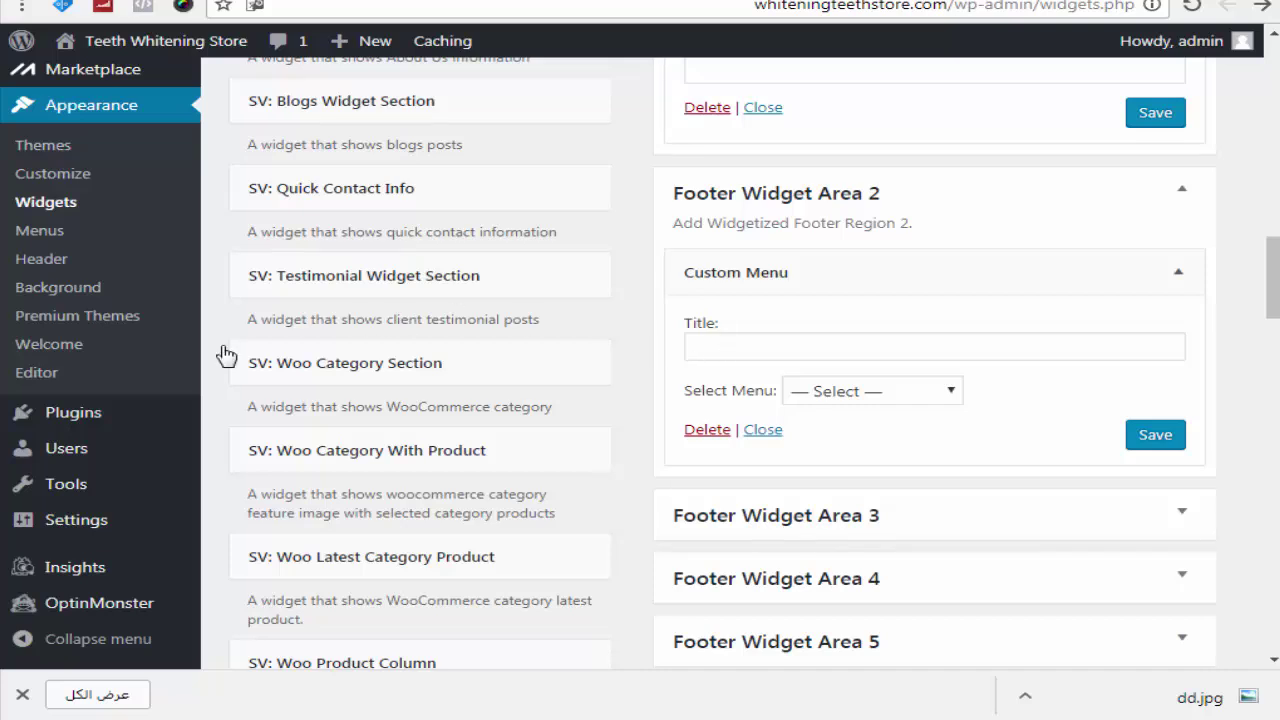
{"action": "scroll", "coordinate": [217, 350], "scroll_direction": "down", "scroll_amount": 1}
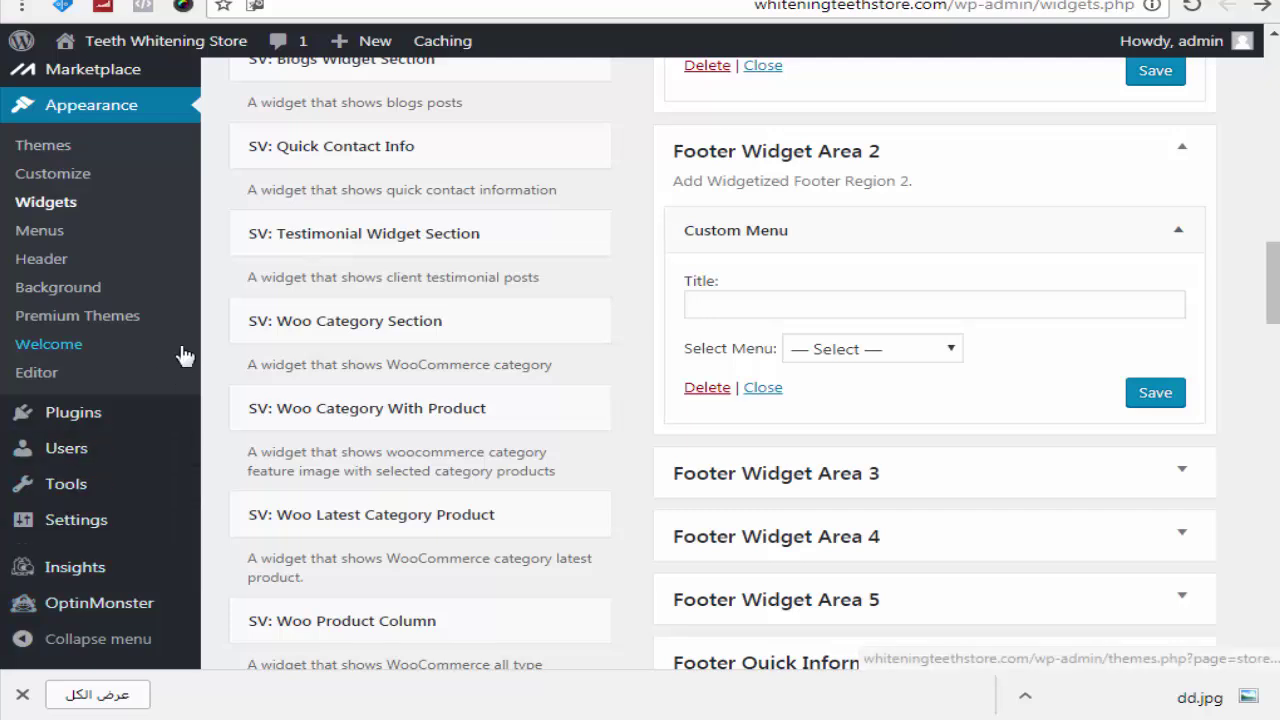
{"action": "right_click", "coordinate": [40, 240]}
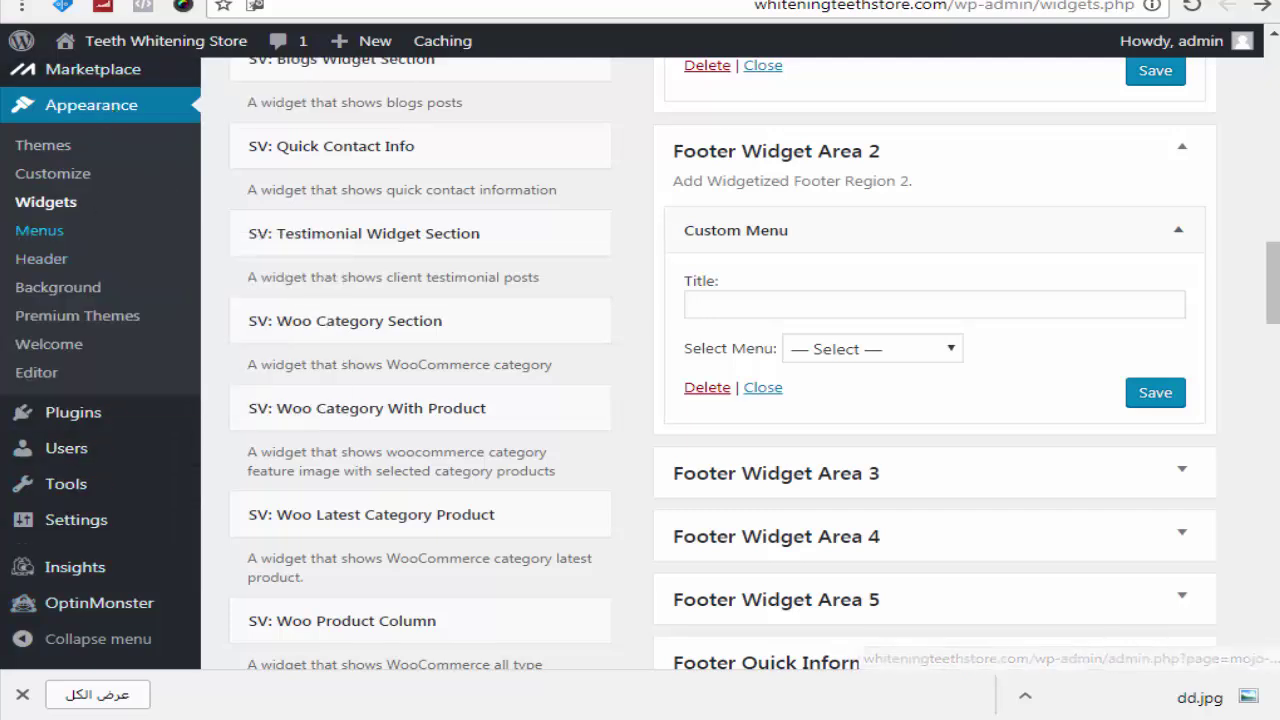
{"action": "left_click", "coordinate": [40, 230]}
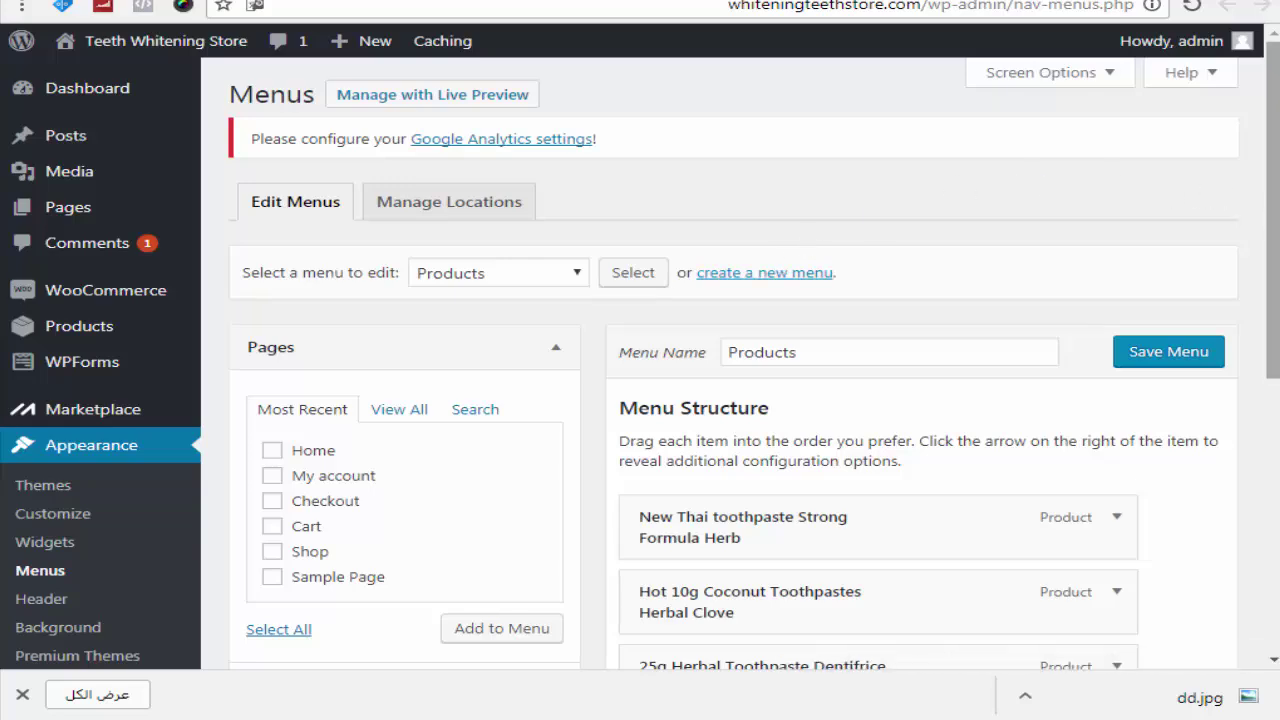
{"action": "scroll", "coordinate": [1265, 215], "scroll_direction": "down", "scroll_amount": 1}
{"action": "scroll", "coordinate": [1265, 215], "scroll_direction": "down", "scroll_amount": 3}
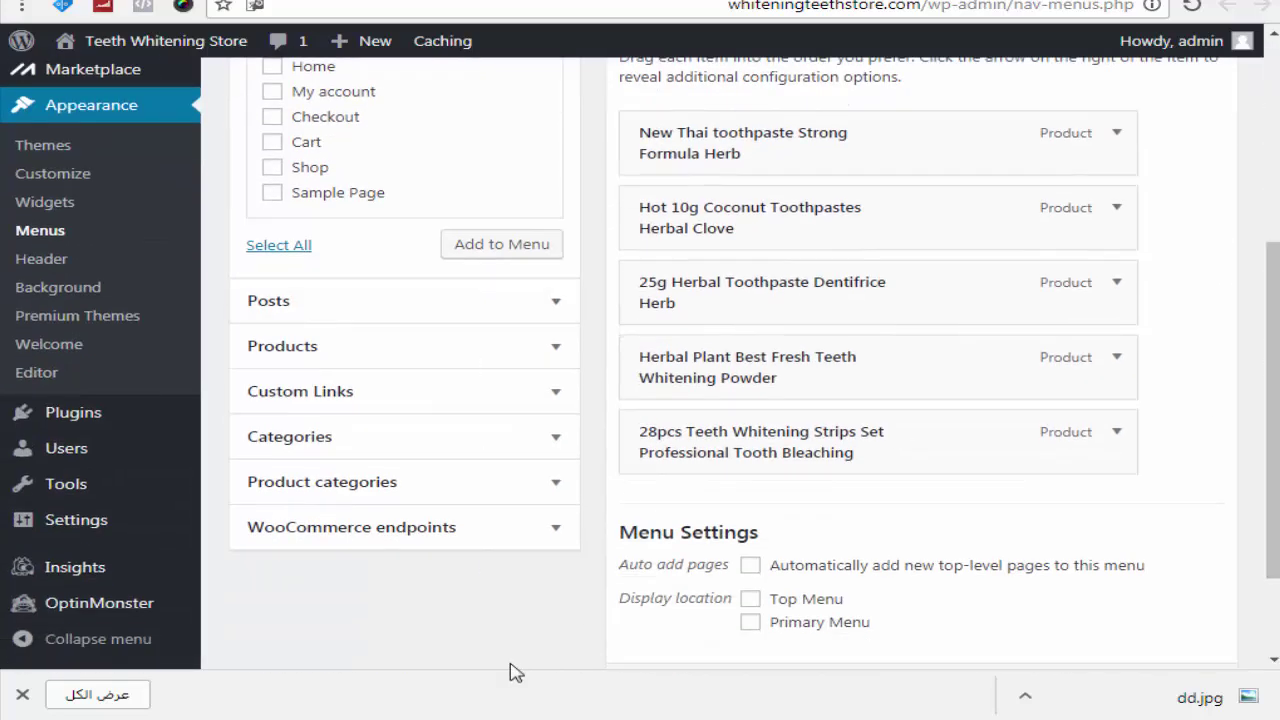
{"action": "scroll", "coordinate": [1265, 215], "scroll_direction": "up", "scroll_amount": 4}
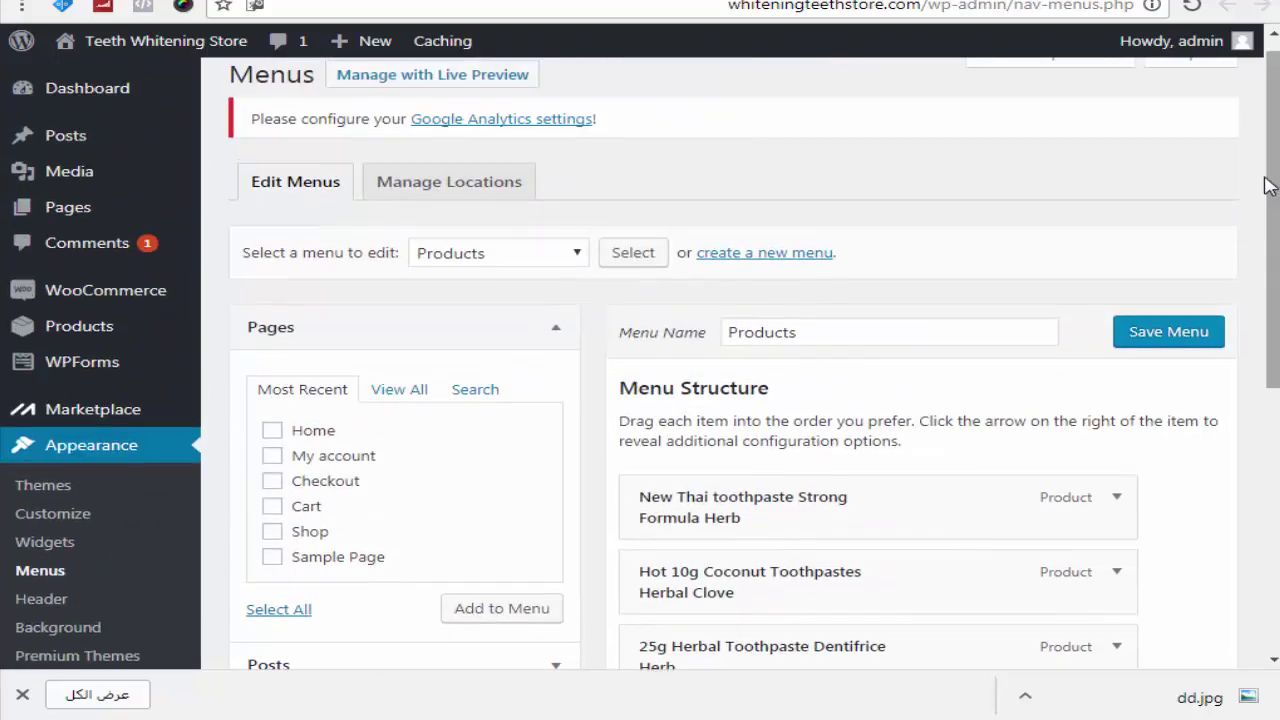
Create a new navigation menu named "Menue ew".
{"action": "left_click", "coordinate": [728, 256]}
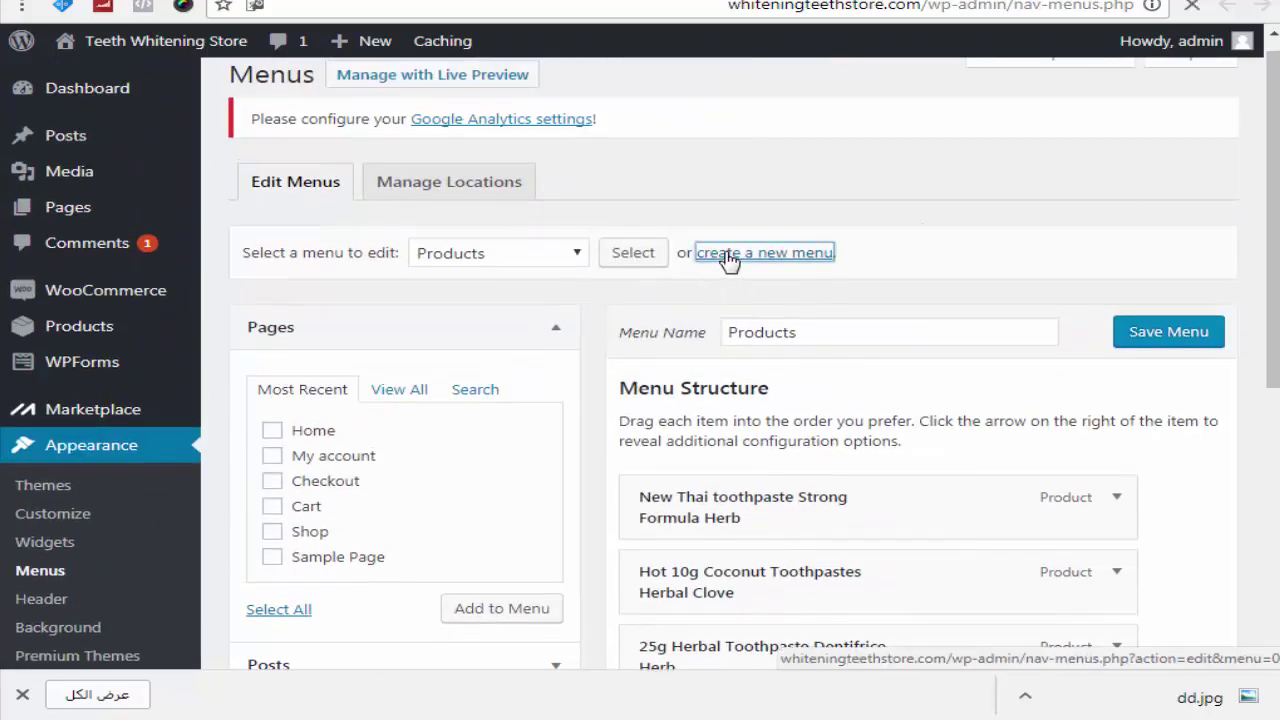
{"action": "left_click", "coordinate": [742, 357]}
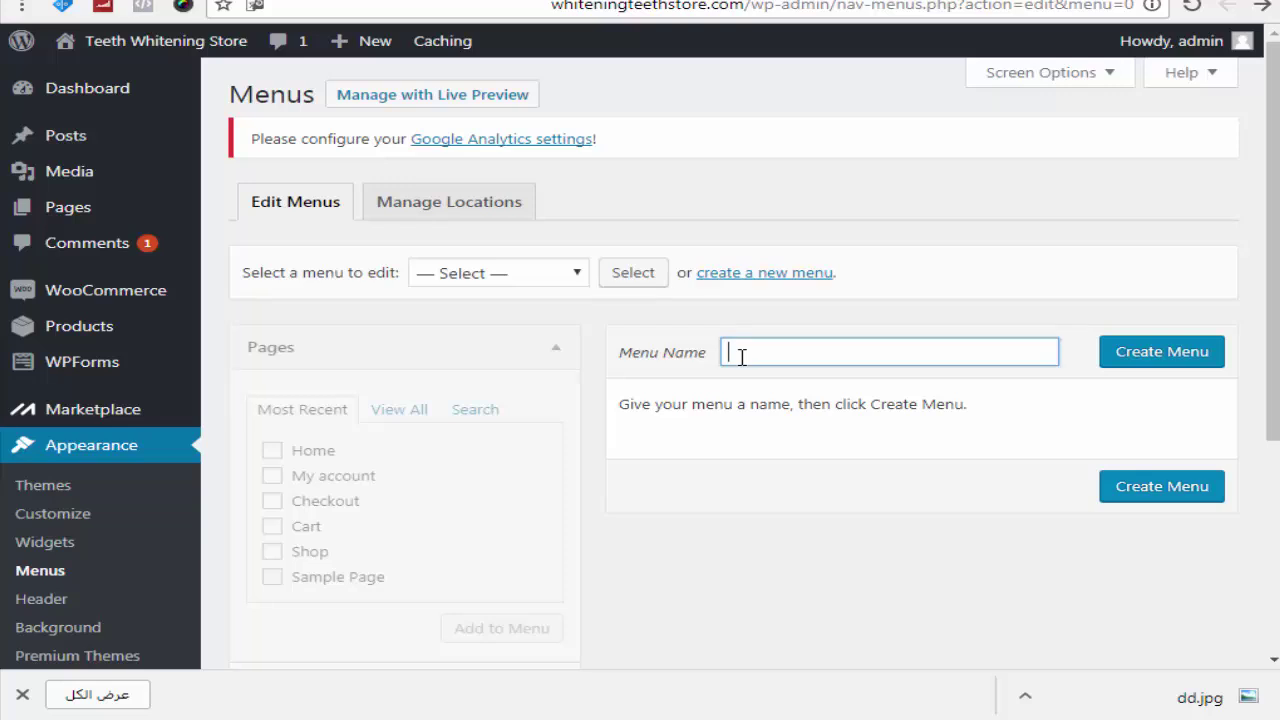
{"action": "type", "text": "Menue ew"}
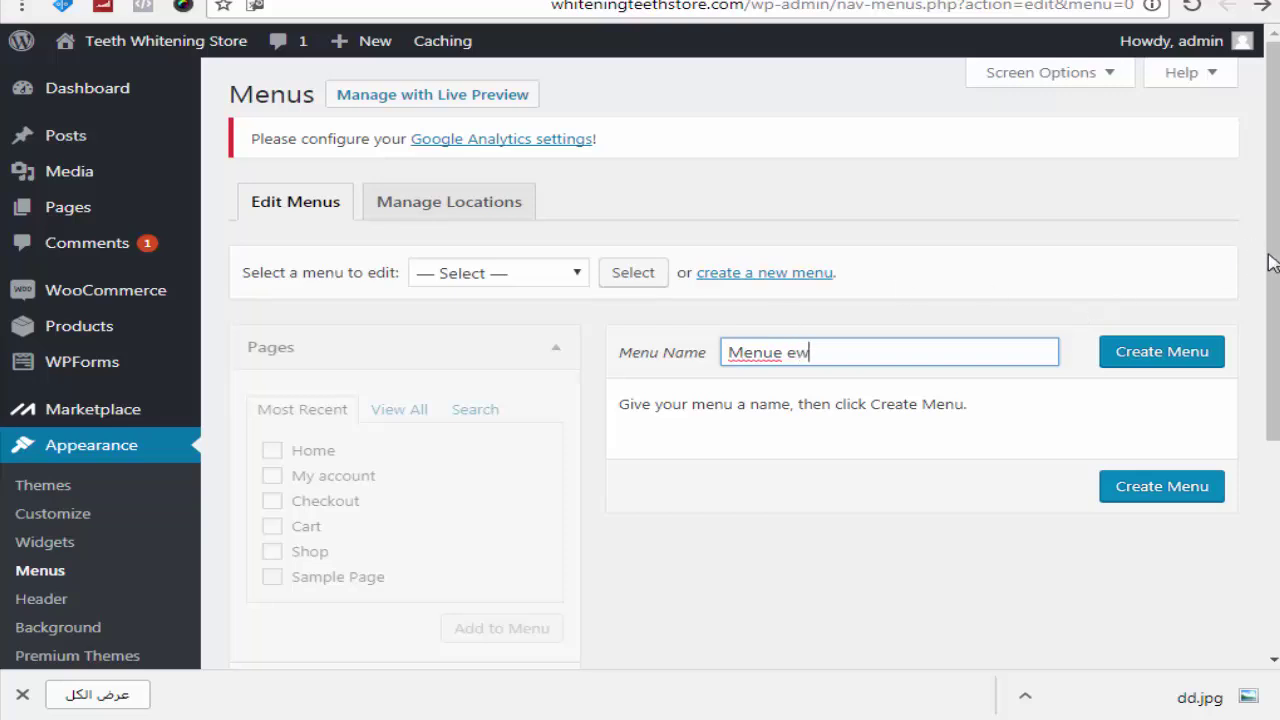
{"action": "left_click", "coordinate": [1143, 358]}
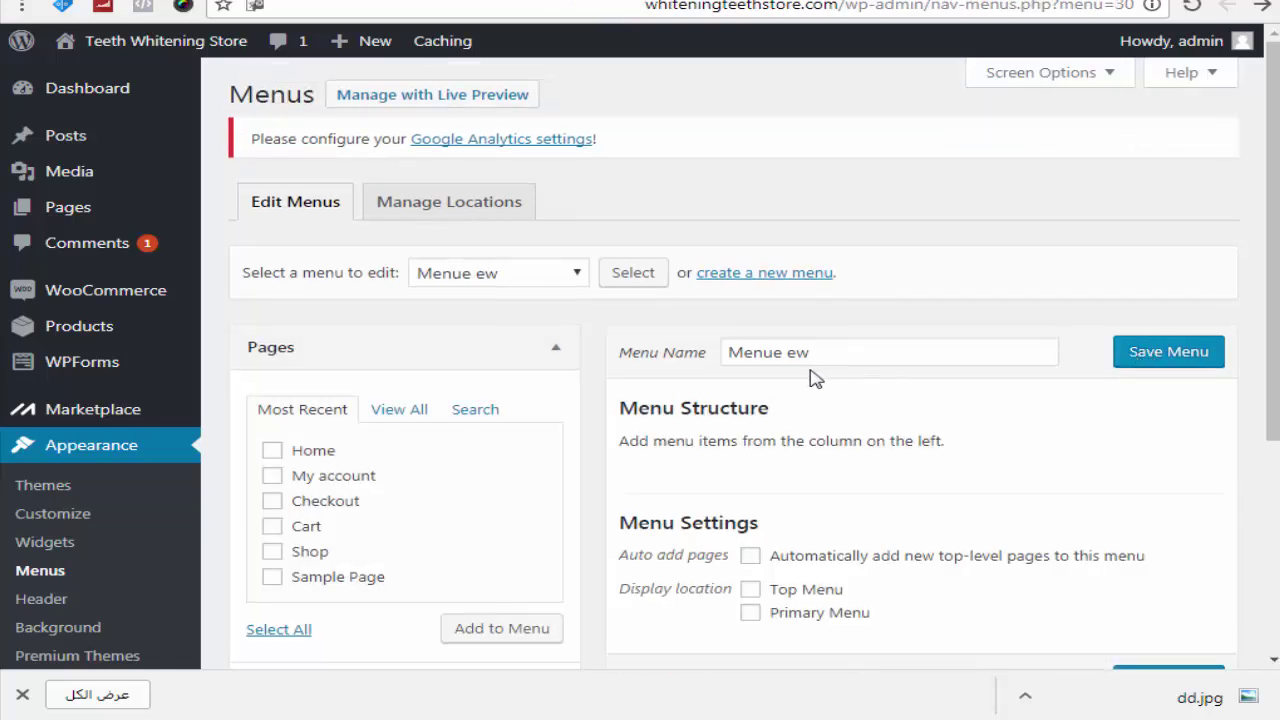
Correct the new menu's name to "New menu" and save the menu.
{"action": "left_click", "coordinate": [788, 357]}
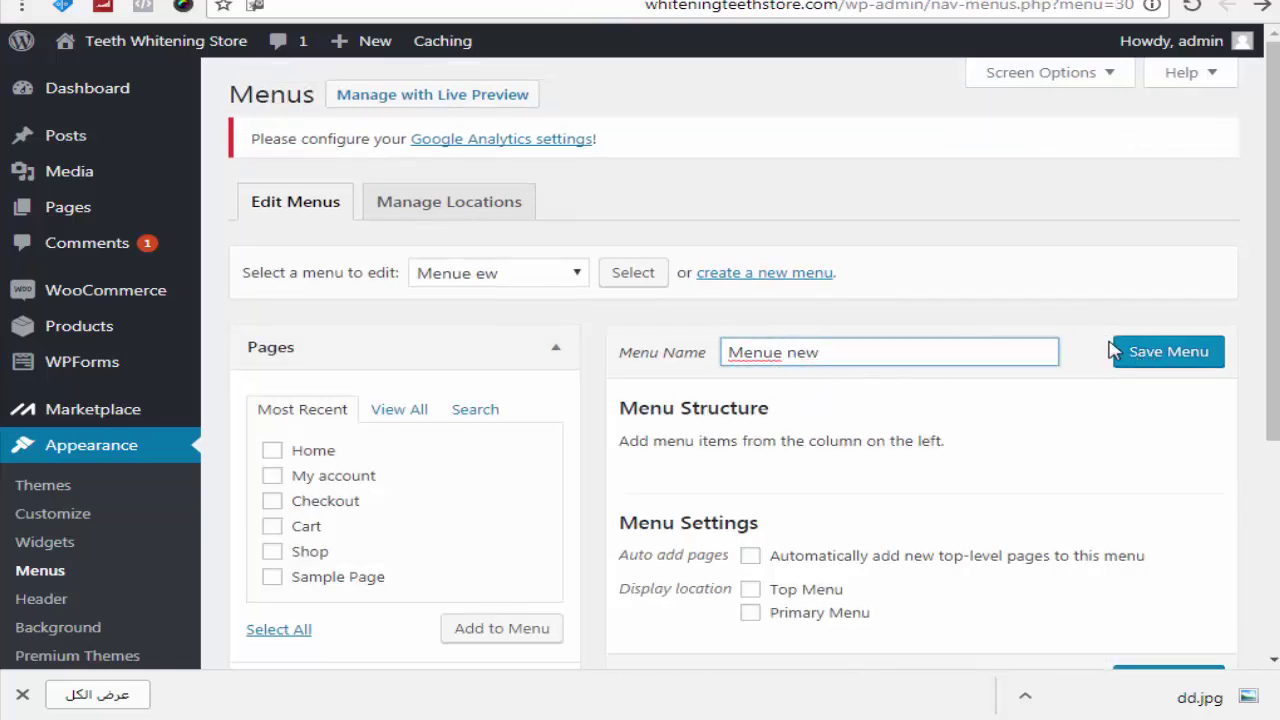
{"action": "triple_click", "coordinate": [943, 357]}
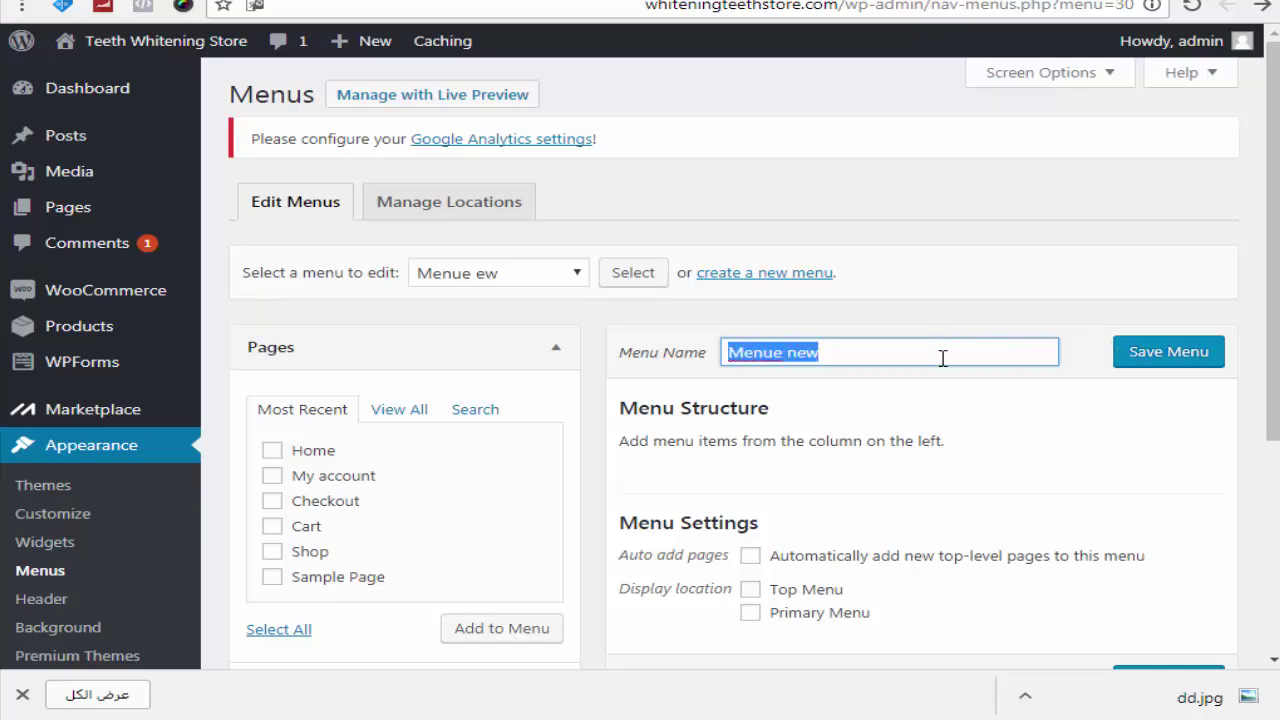
{"action": "type", "text": "New menu"}
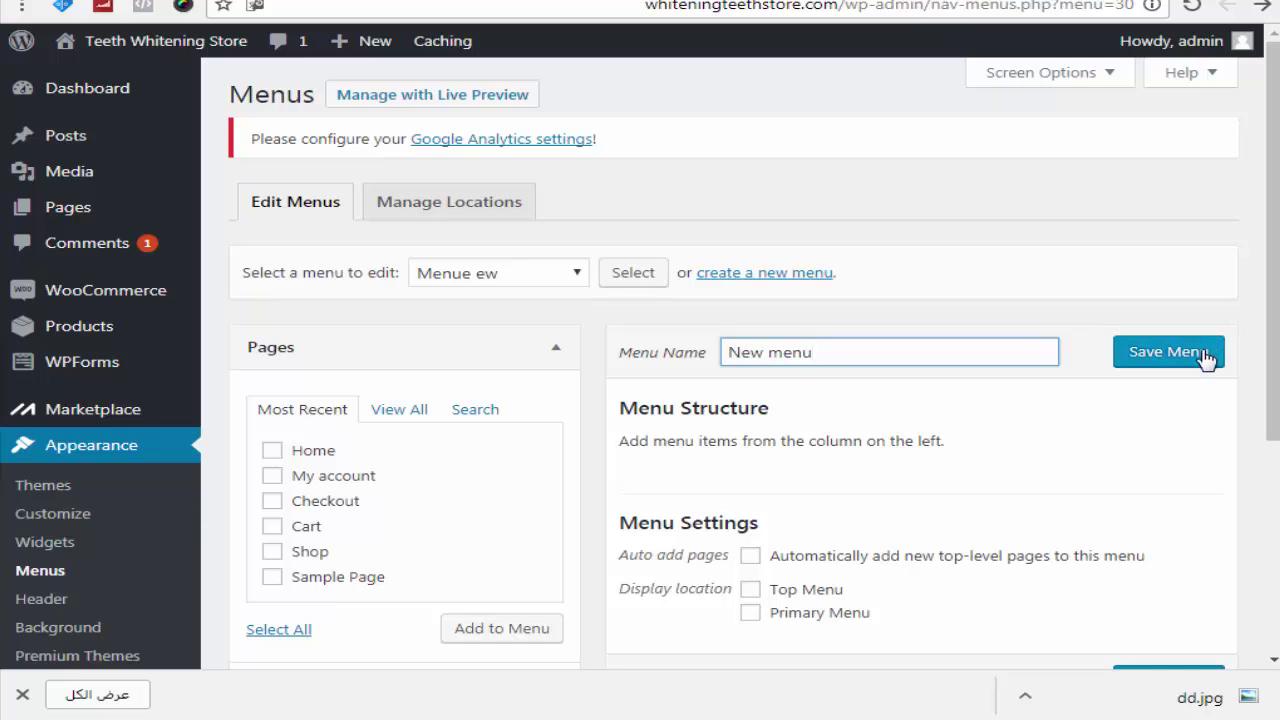
{"action": "left_click", "coordinate": [1205, 354]}
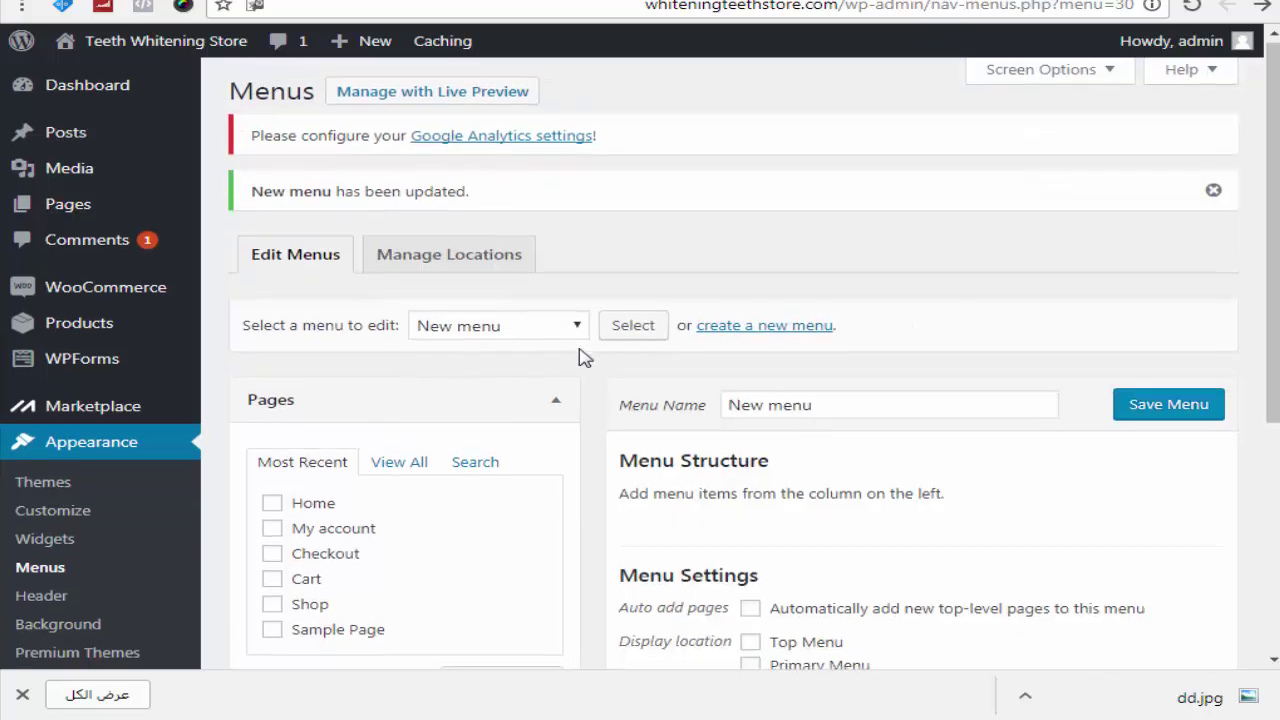
Look over the item sources that can be added to New menu and save the menu.
{"action": "scroll", "coordinate": [585, 357], "scroll_direction": "down", "scroll_amount": 3}
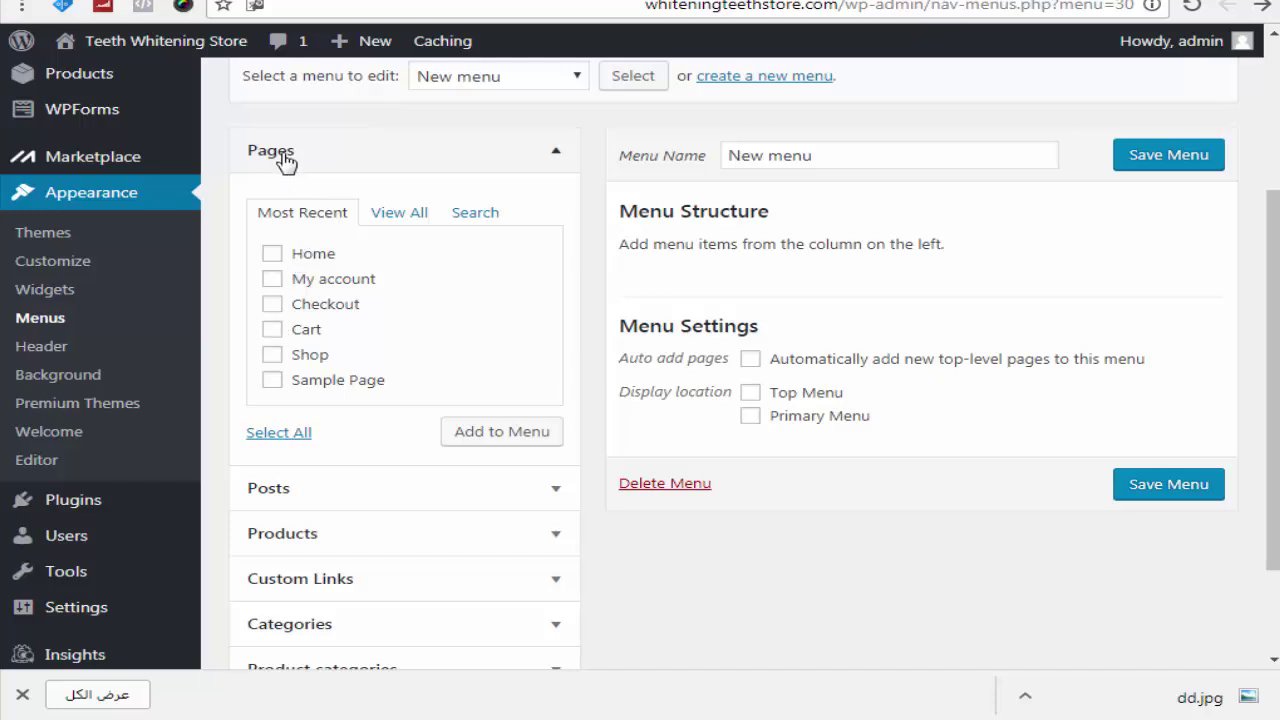
{"action": "scroll", "coordinate": [287, 165], "scroll_direction": "down", "scroll_amount": 3}
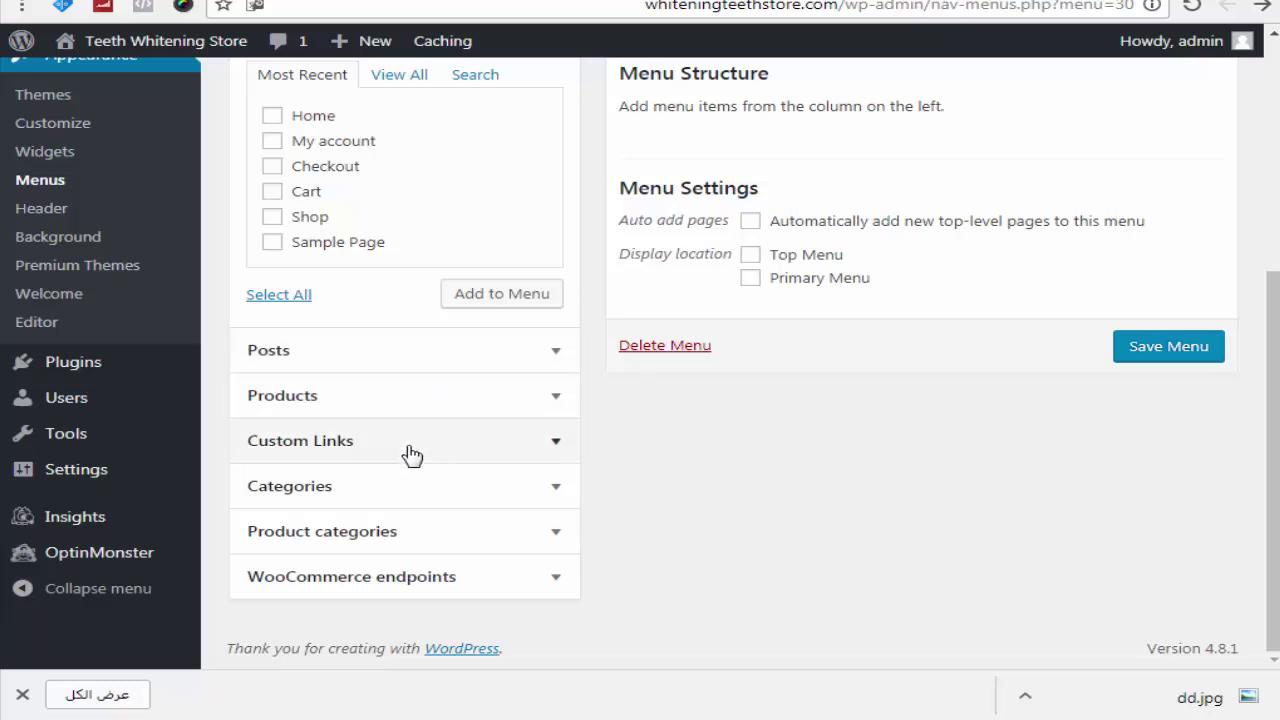
{"action": "left_click", "coordinate": [1168, 346]}
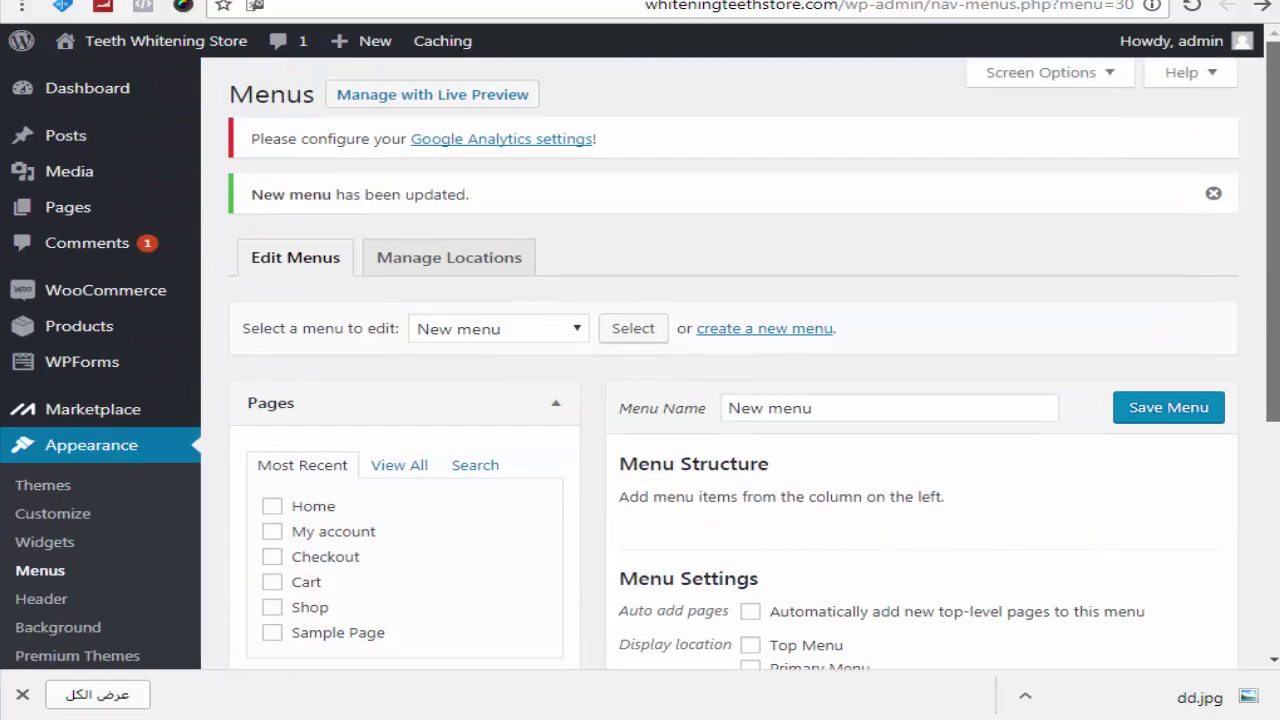
Examine which item boxes and advanced properties the menu editor's screen options offer, and compare them with the boxes listed beside the menu.
{"action": "left_click", "coordinate": [1107, 82]}
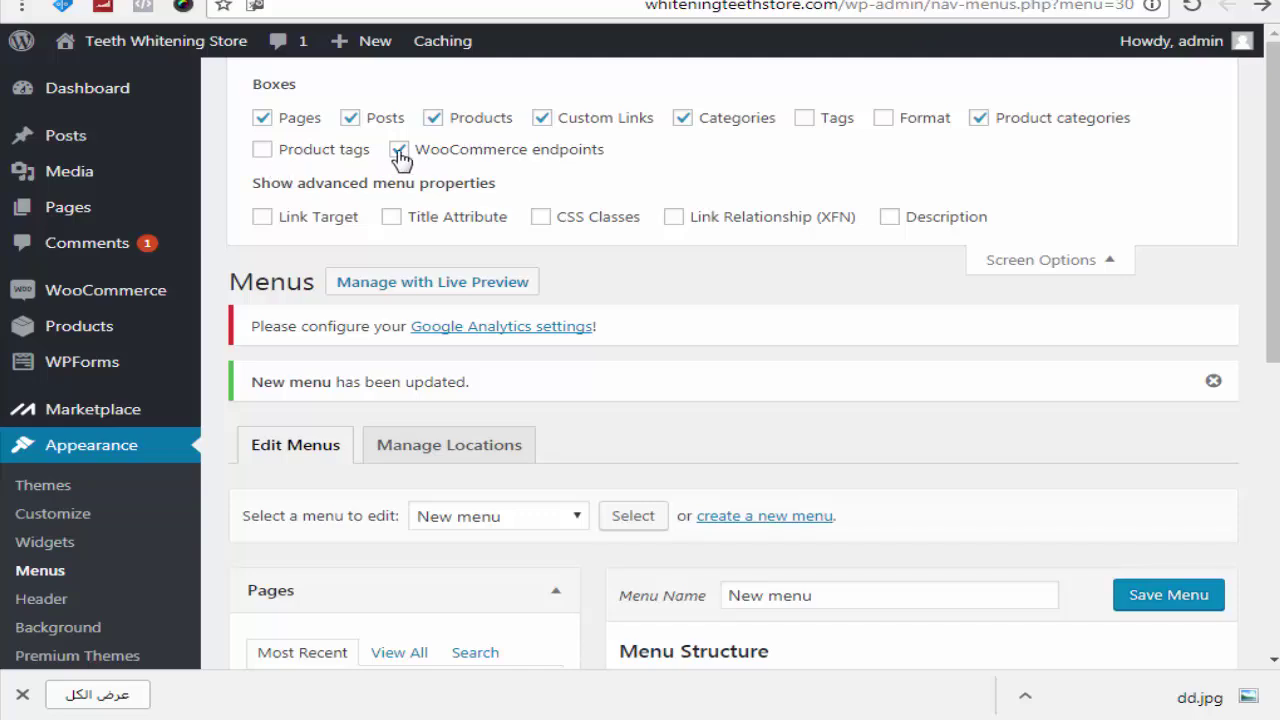
{"action": "scroll", "coordinate": [1273, 200], "scroll_direction": "down", "scroll_amount": 5}
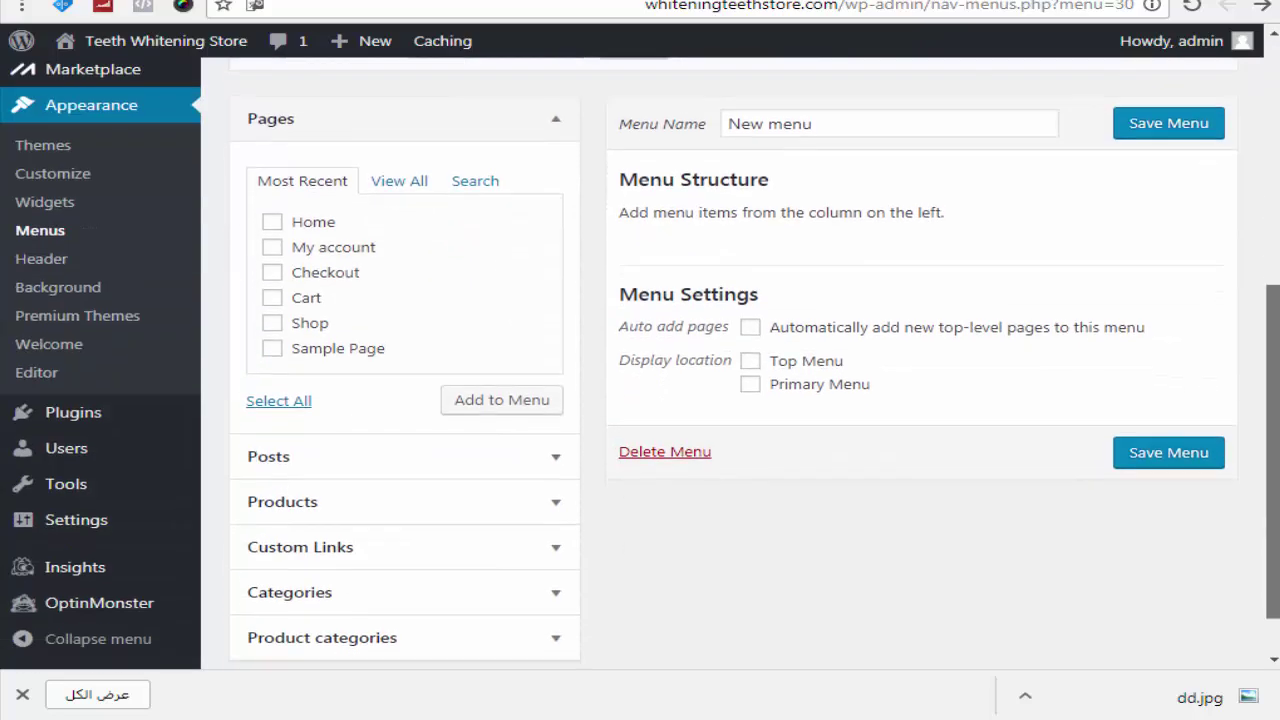
{"action": "scroll", "coordinate": [1258, 292], "scroll_direction": "up", "scroll_amount": 2}
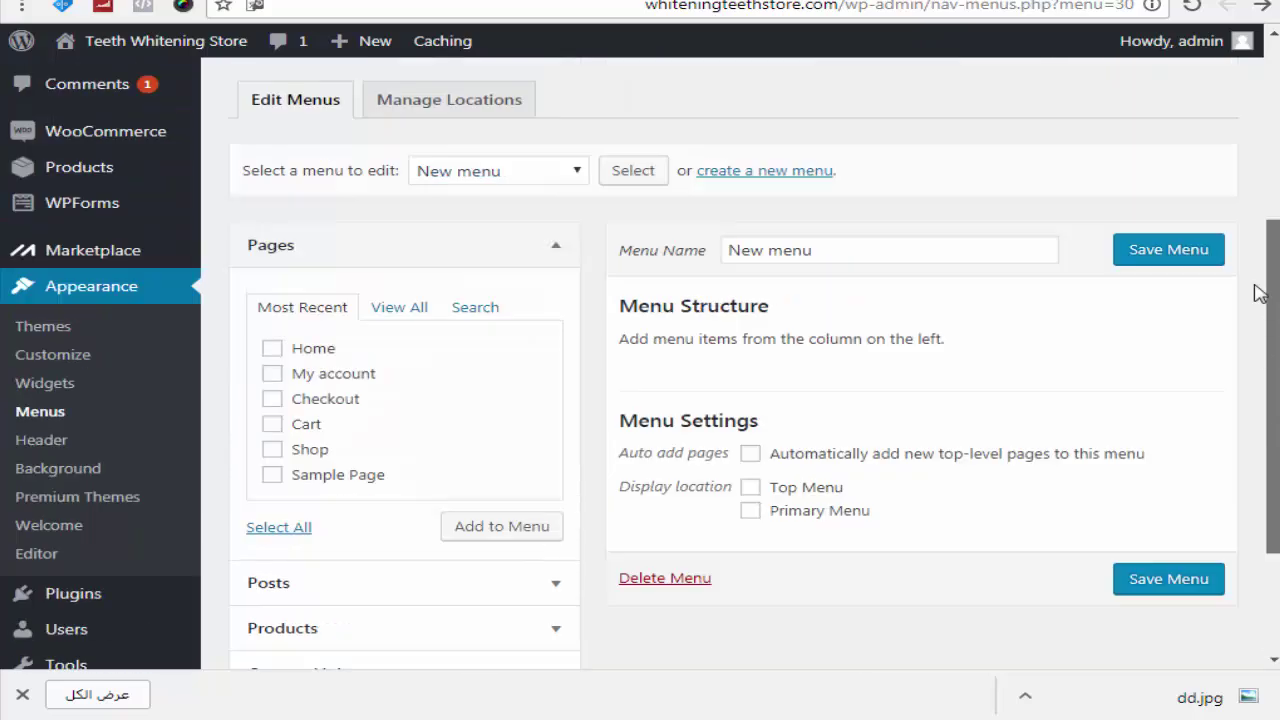
{"action": "scroll", "coordinate": [1258, 292], "scroll_direction": "up", "scroll_amount": 3}
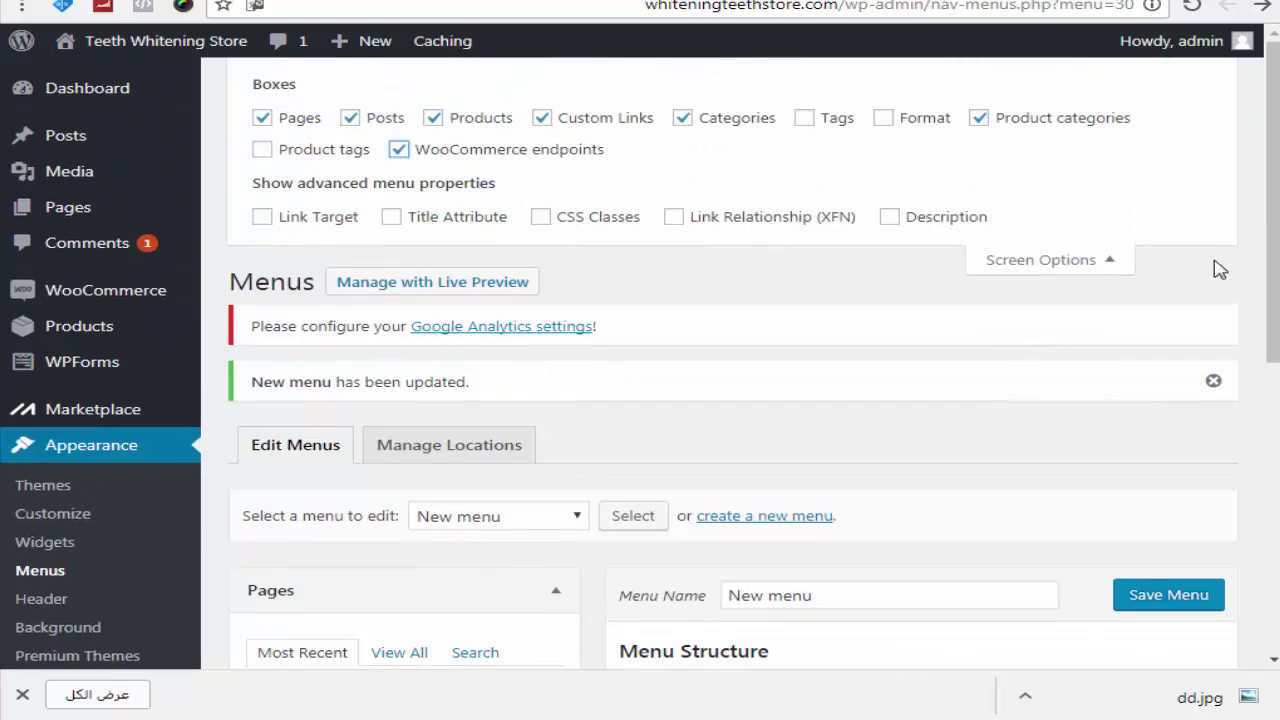
{"action": "scroll", "coordinate": [1220, 268], "scroll_direction": "down", "scroll_amount": 5}
{"action": "scroll", "coordinate": [1089, 640], "scroll_direction": "down", "scroll_amount": 1}
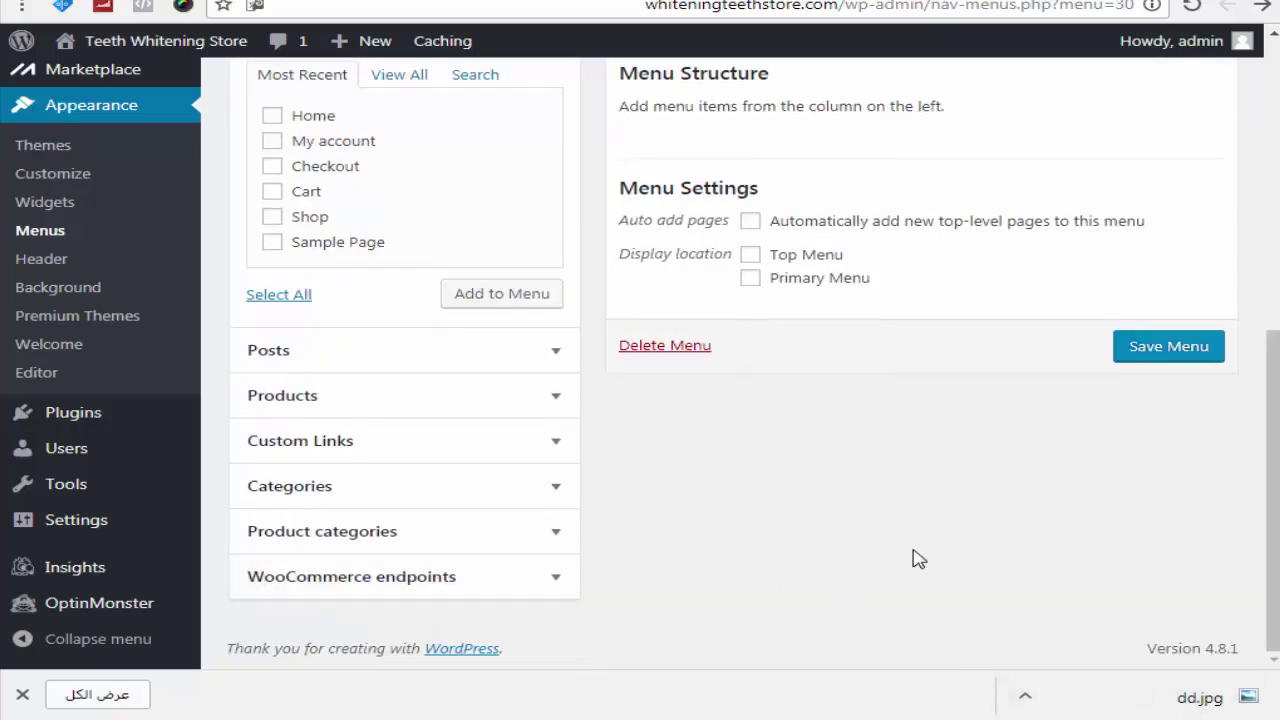
{"action": "scroll", "coordinate": [918, 559], "scroll_direction": "up", "scroll_amount": 5}
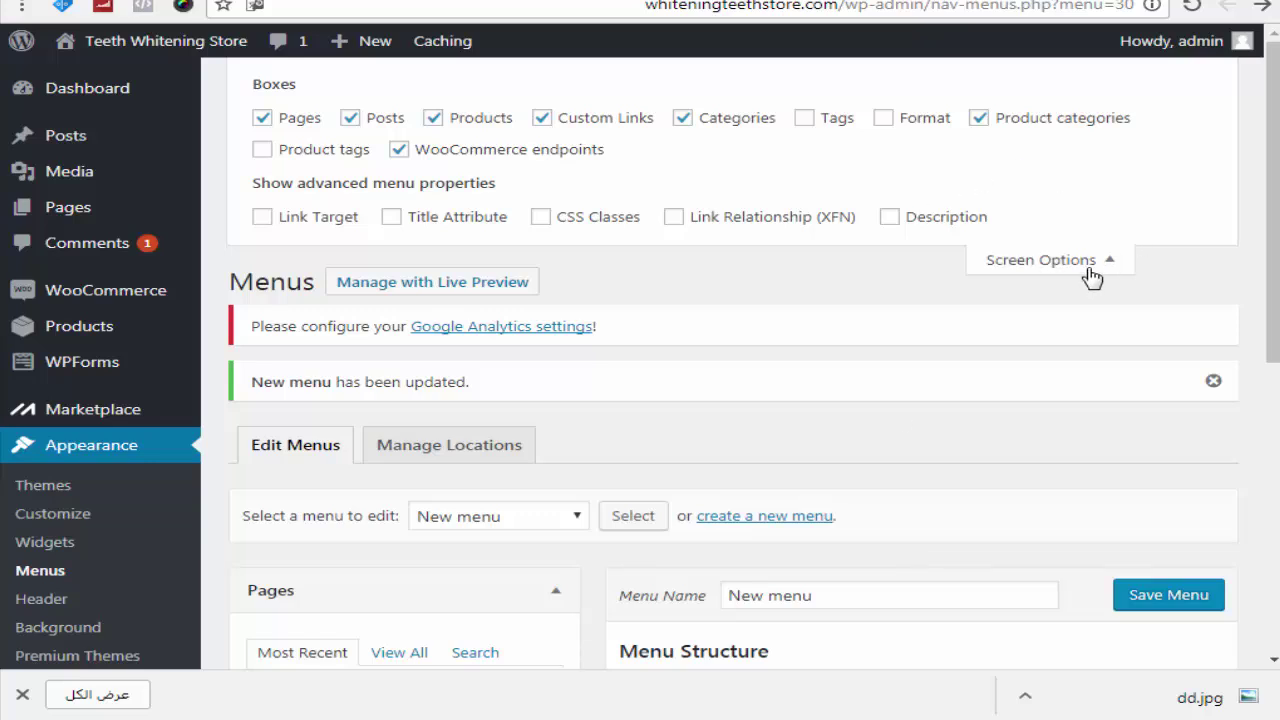
{"action": "left_click", "coordinate": [1092, 277]}
{"action": "left_click", "coordinate": [1106, 76]}
{"action": "left_click", "coordinate": [1045, 262]}
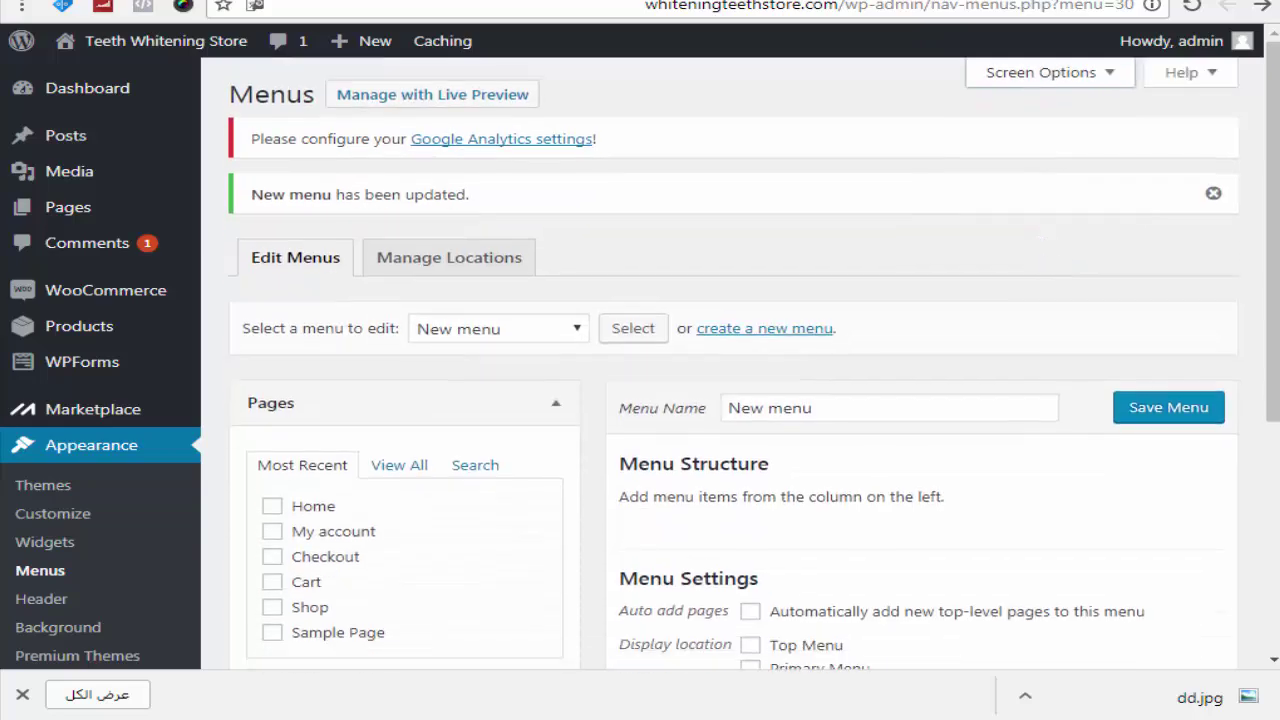
Replace the menu's name with "Product".
{"action": "scroll", "coordinate": [640, 360], "scroll_direction": "down", "scroll_amount": 4}
{"action": "scroll", "coordinate": [640, 360], "scroll_direction": "up", "scroll_amount": 1}
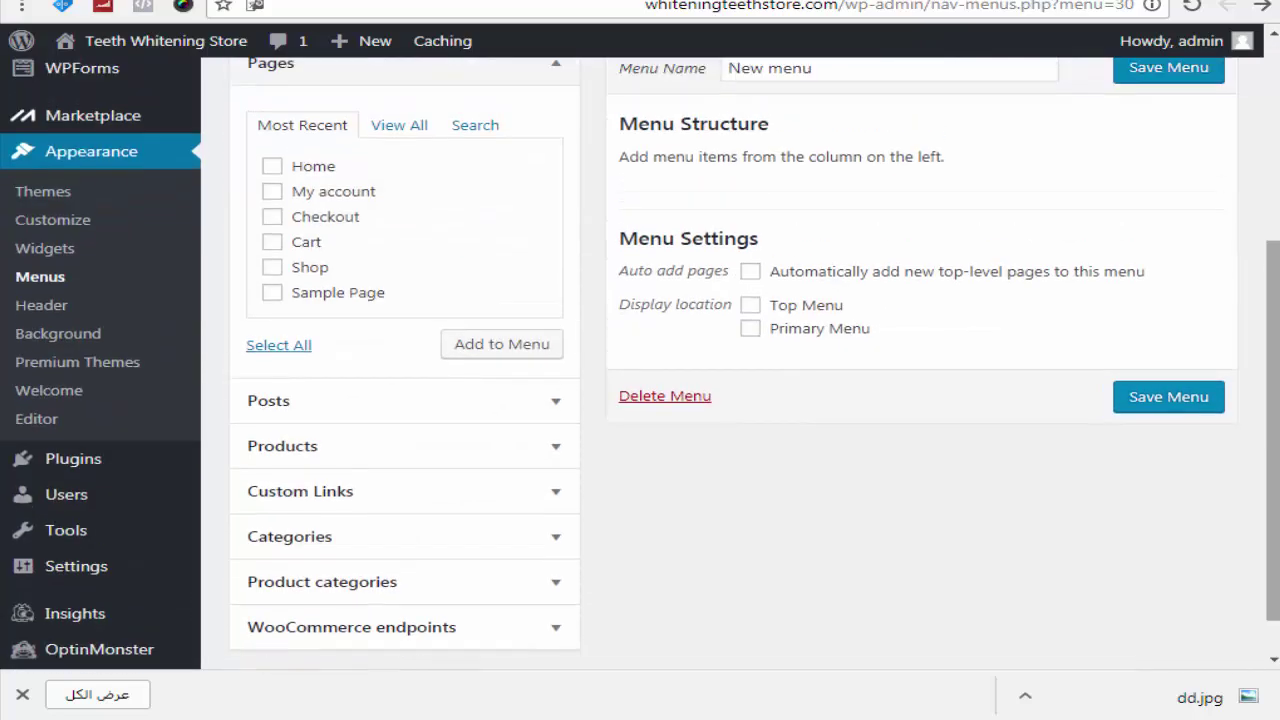
{"action": "scroll", "coordinate": [850, 353], "scroll_direction": "up", "scroll_amount": 1}
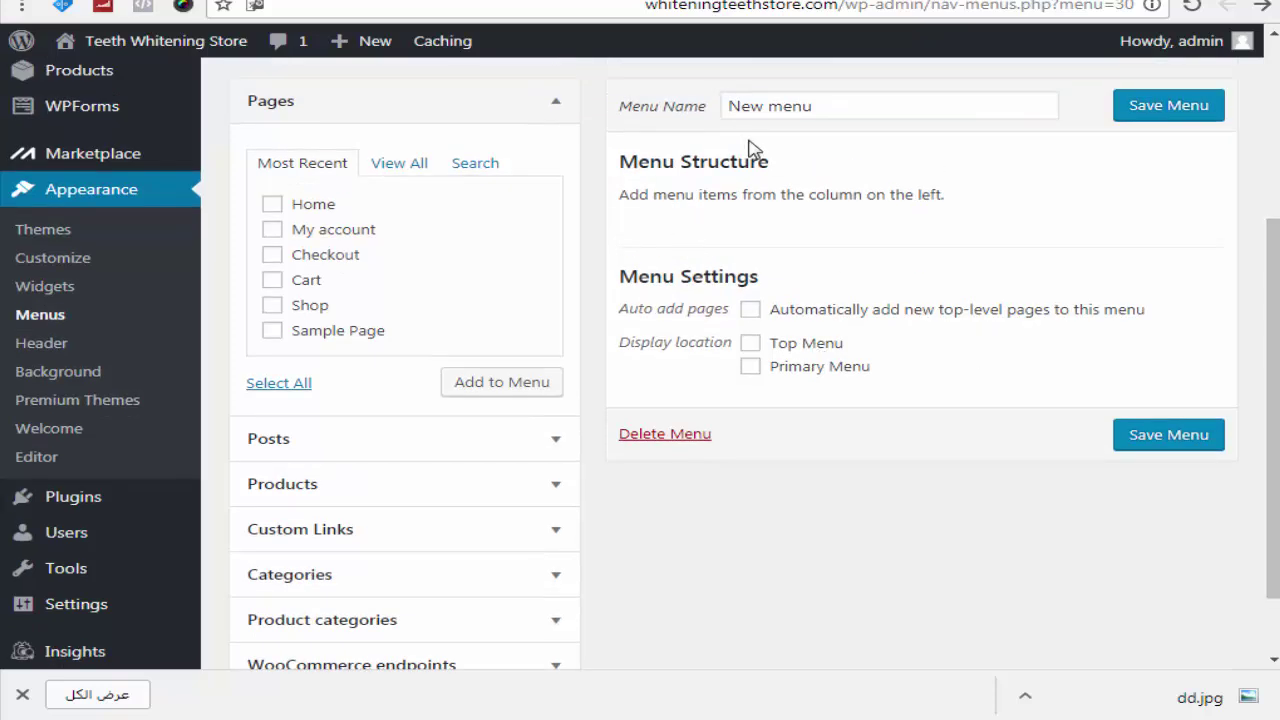
{"action": "triple_click", "coordinate": [749, 107]}
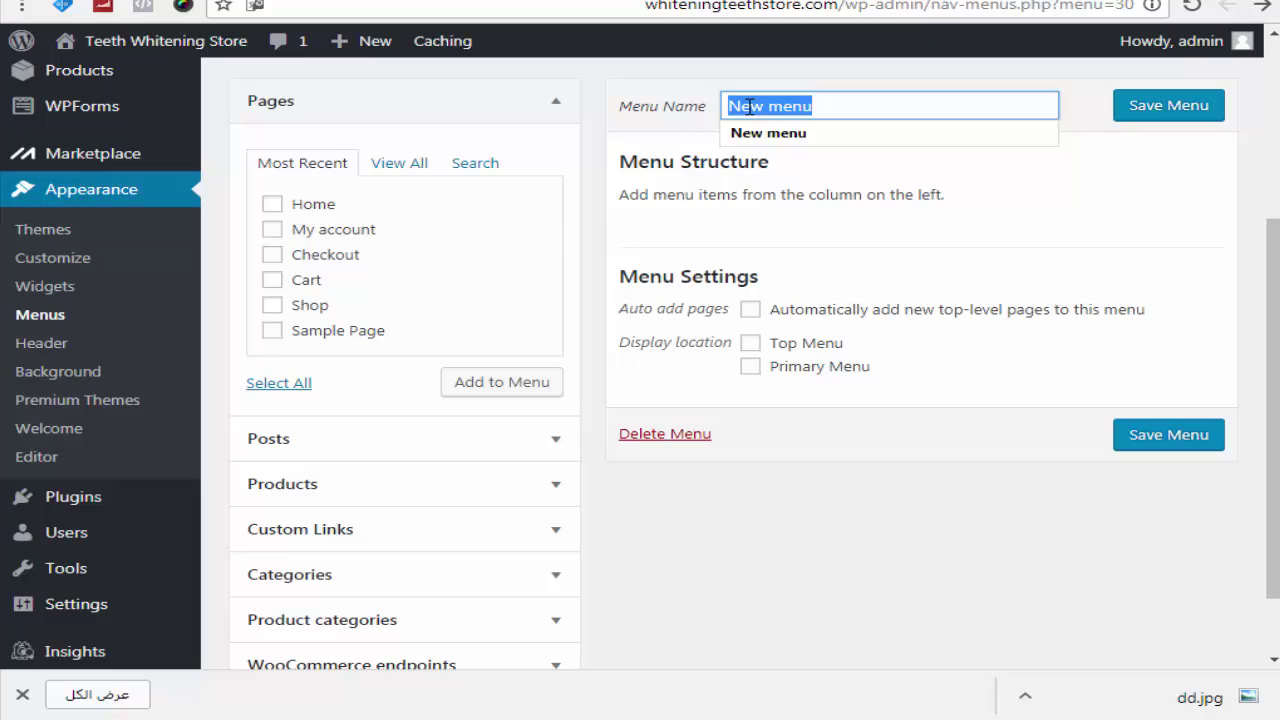
{"action": "type", "text": "Product"}
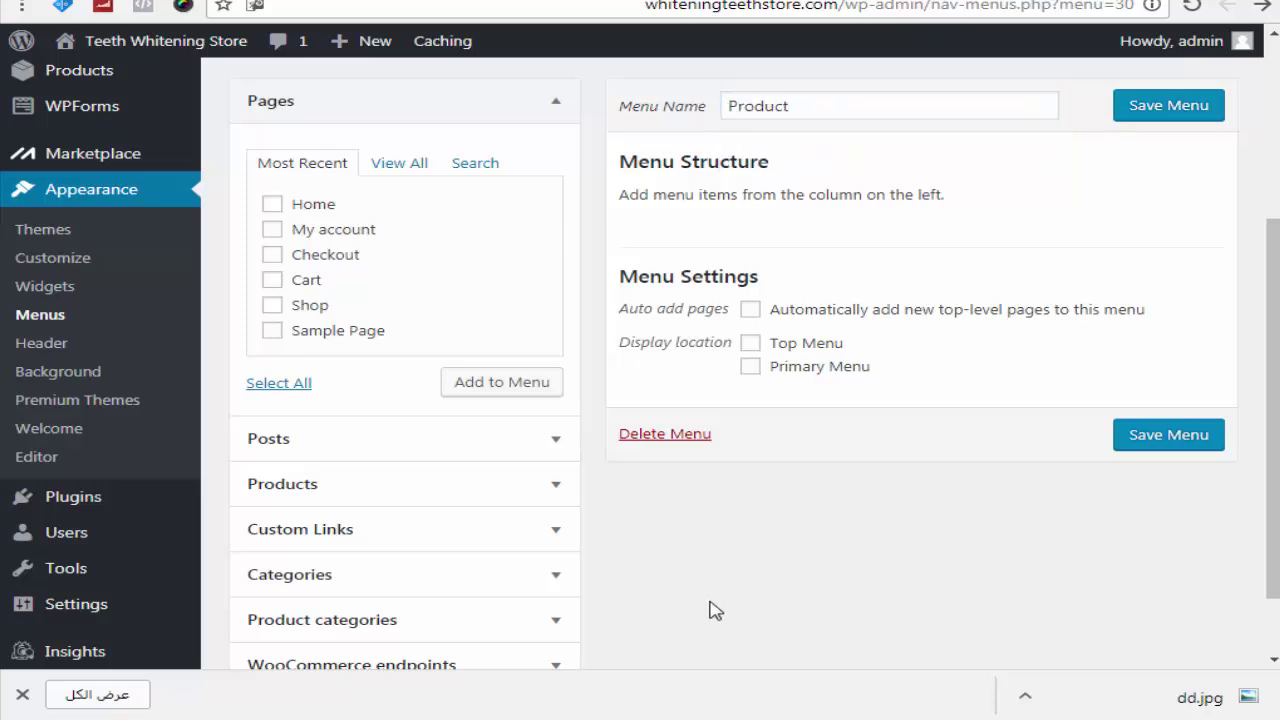
{"action": "scroll", "coordinate": [711, 609], "scroll_direction": "down", "scroll_amount": 2}
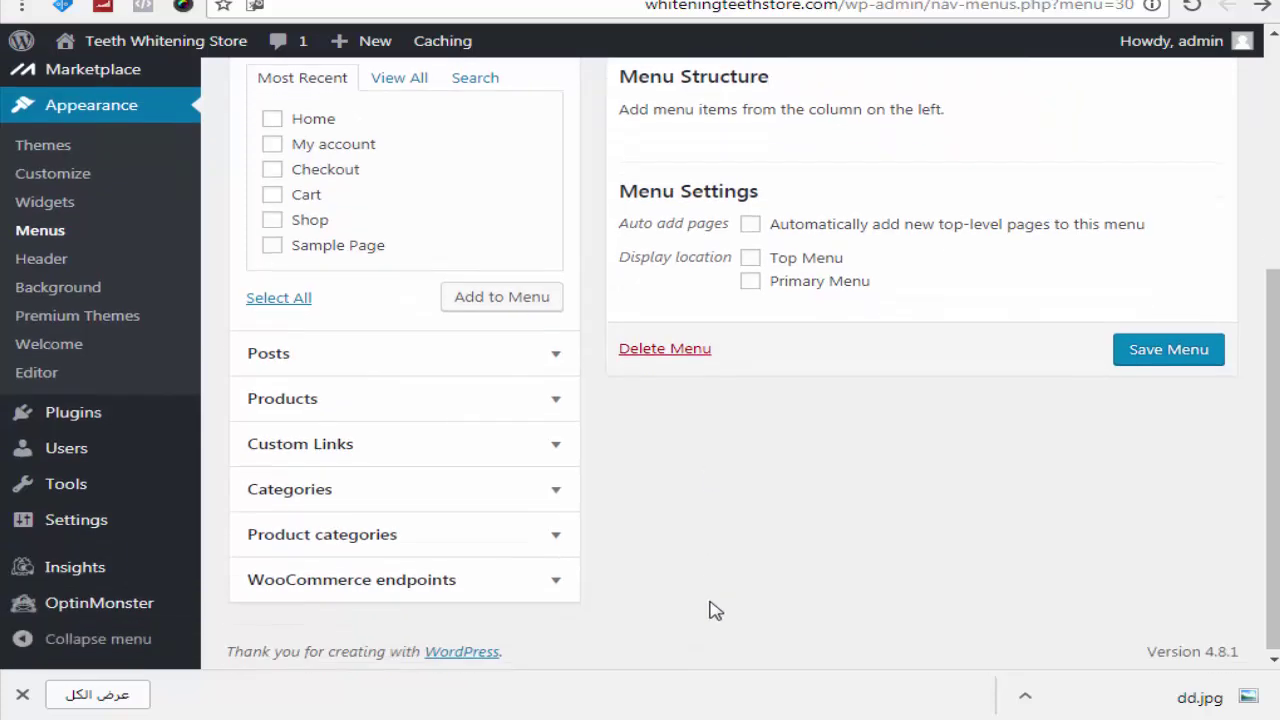
Select the four most recent products as menu items and save the Product menu.
{"action": "left_click", "coordinate": [531, 407]}
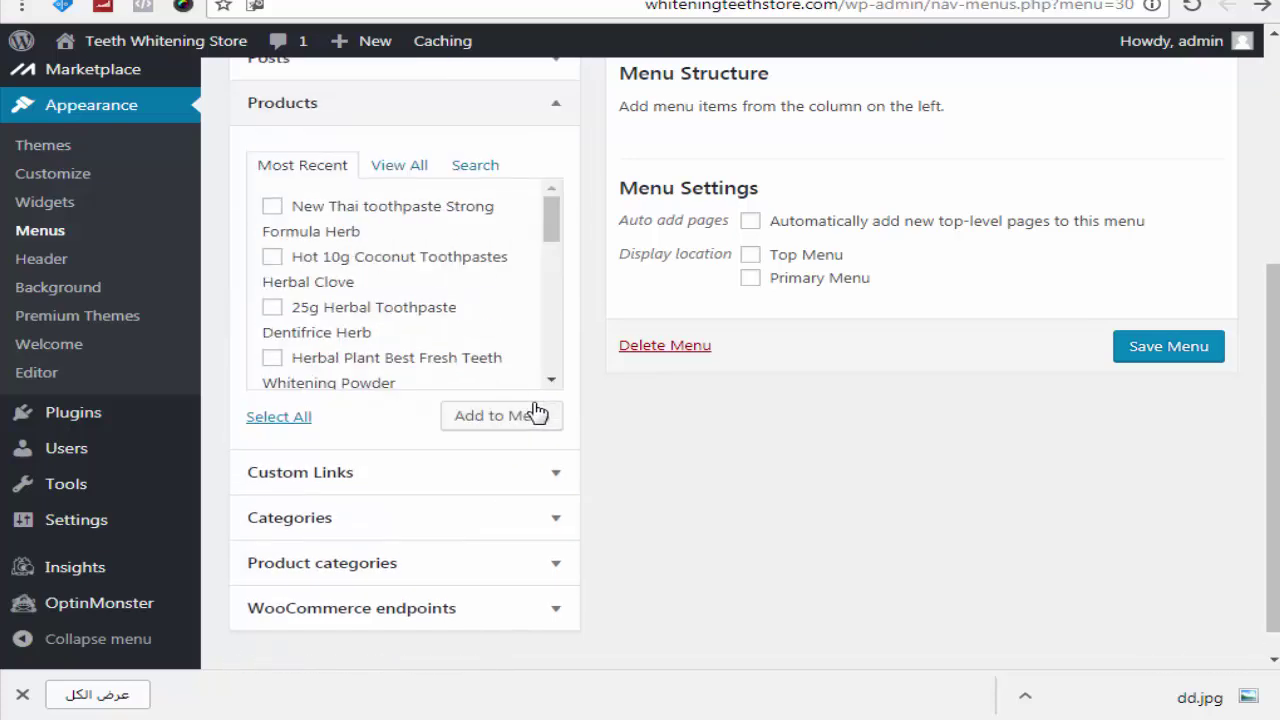
{"action": "left_click_drag", "start_coordinate": [556, 230], "coordinate": [297, 259]}
{"action": "left_click", "coordinate": [272, 207]}
{"action": "left_click", "coordinate": [272, 258]}
{"action": "left_click", "coordinate": [272, 307]}
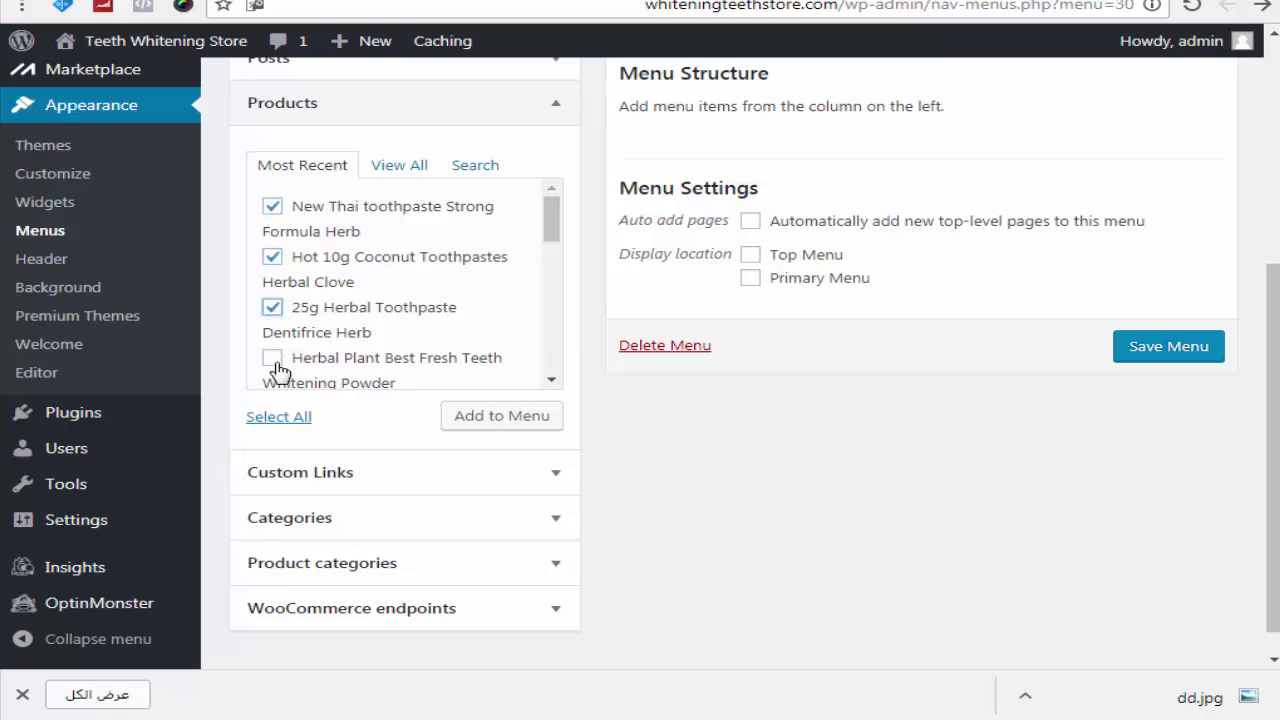
{"action": "left_click", "coordinate": [272, 358]}
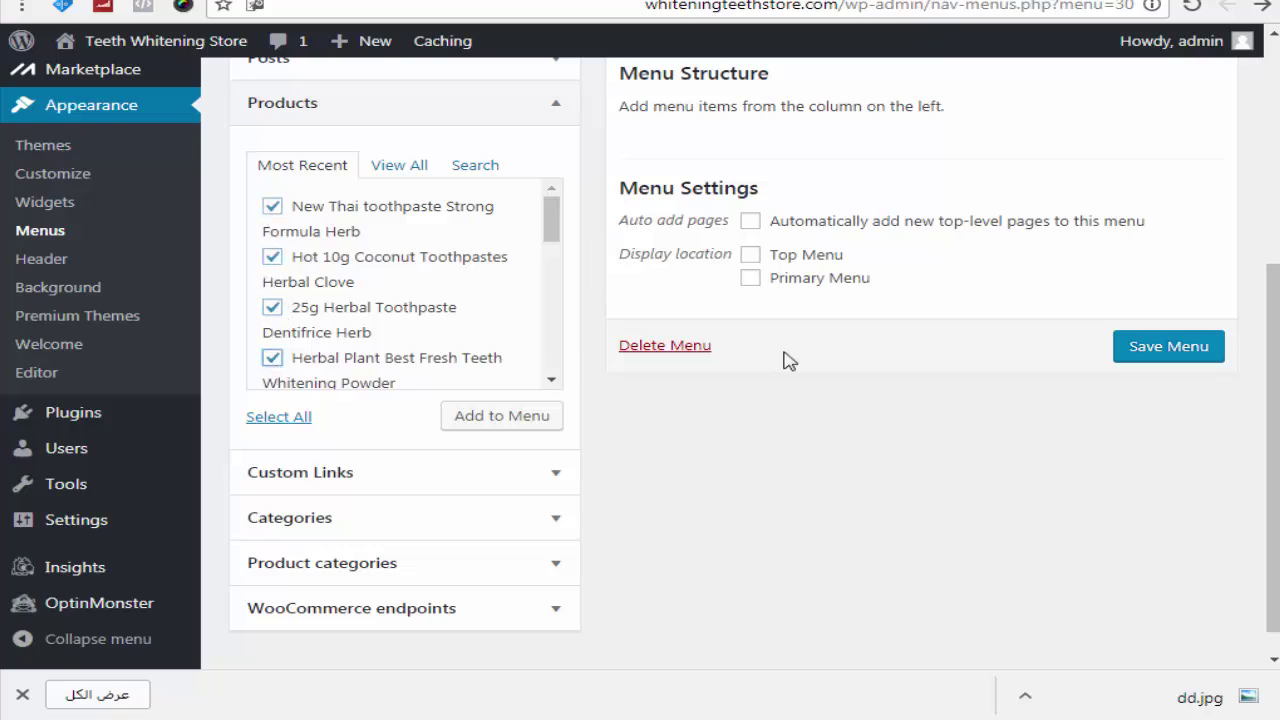
{"action": "left_click", "coordinate": [1157, 348]}
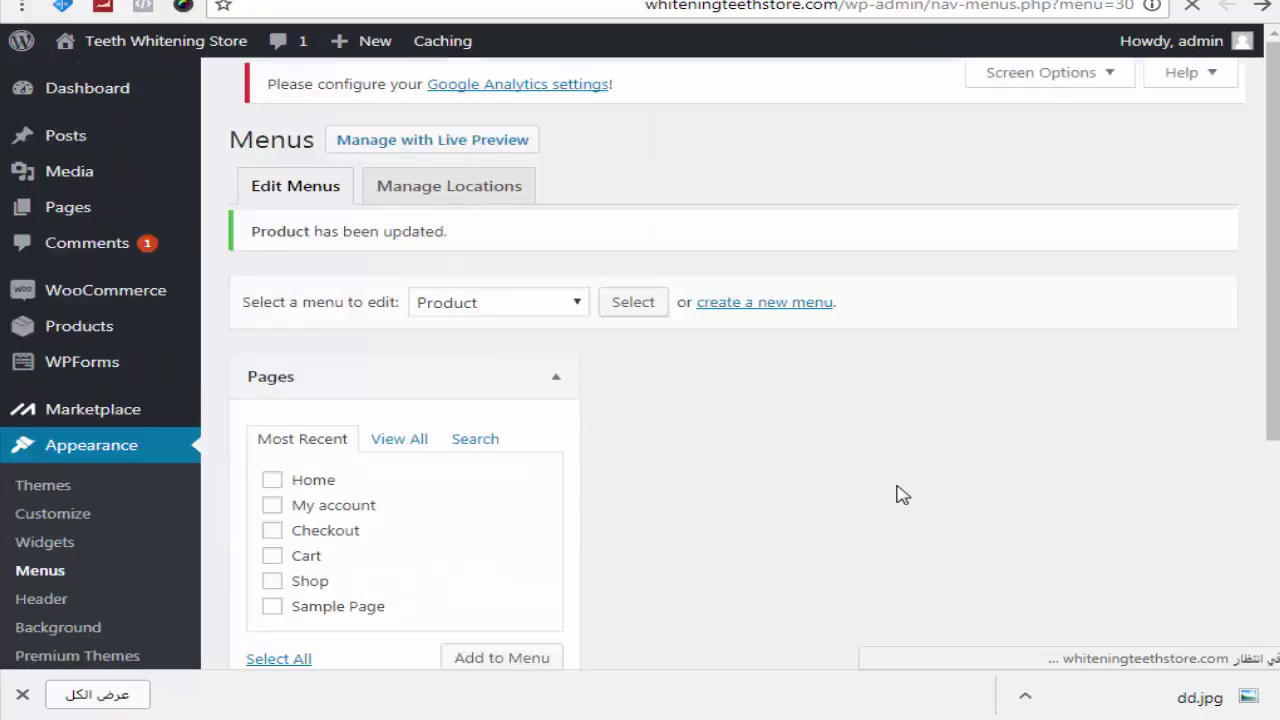
Add the four most recent products, from New Thai toothpaste to Herbal Plant Whitening Powder, to the Product menu.
{"action": "scroll", "coordinate": [894, 494], "scroll_direction": "down", "scroll_amount": 4}
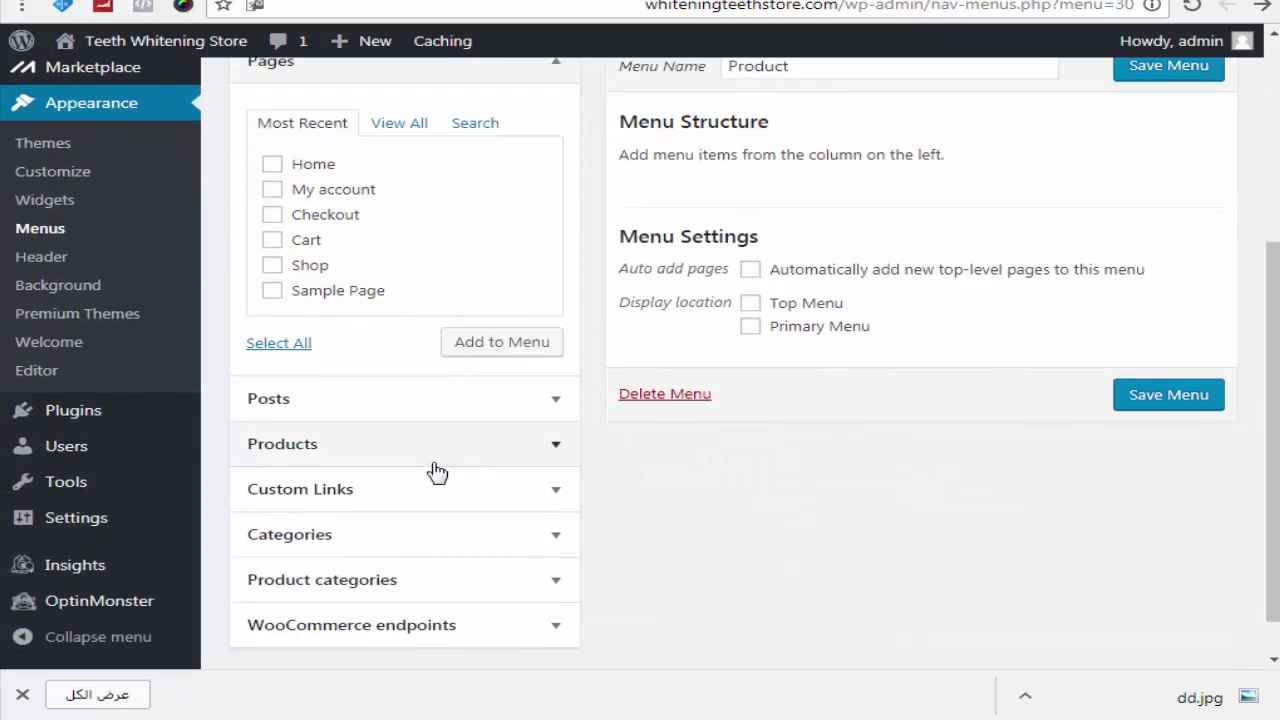
{"action": "left_click", "coordinate": [360, 446]}
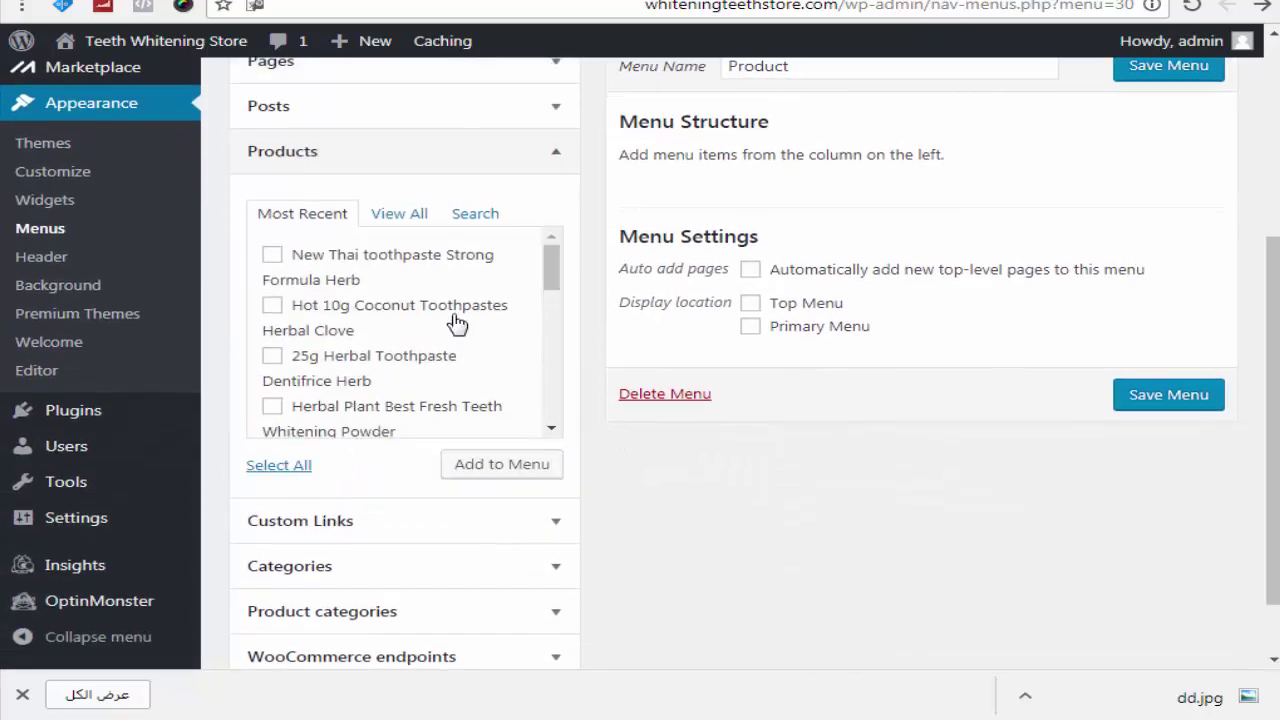
{"action": "left_click", "coordinate": [272, 255]}
{"action": "left_click", "coordinate": [272, 305]}
{"action": "left_click", "coordinate": [272, 356]}
{"action": "left_click", "coordinate": [272, 406]}
{"action": "left_click", "coordinate": [470, 467]}
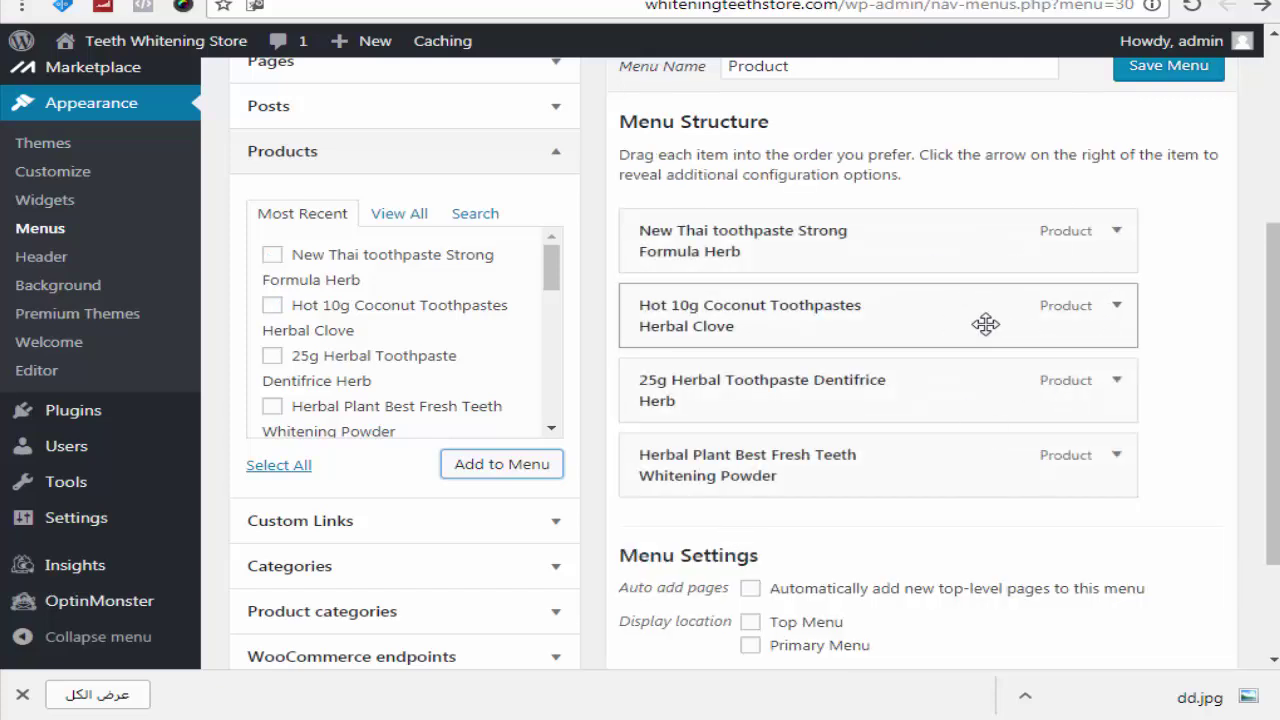
Reorder the top-level items to Hot 10g Coconut, 25g Herbal, New Thai, Herbal Plant, and save the Product menu.
{"action": "left_click_drag", "start_coordinate": [986, 323], "coordinate": [978, 242]}
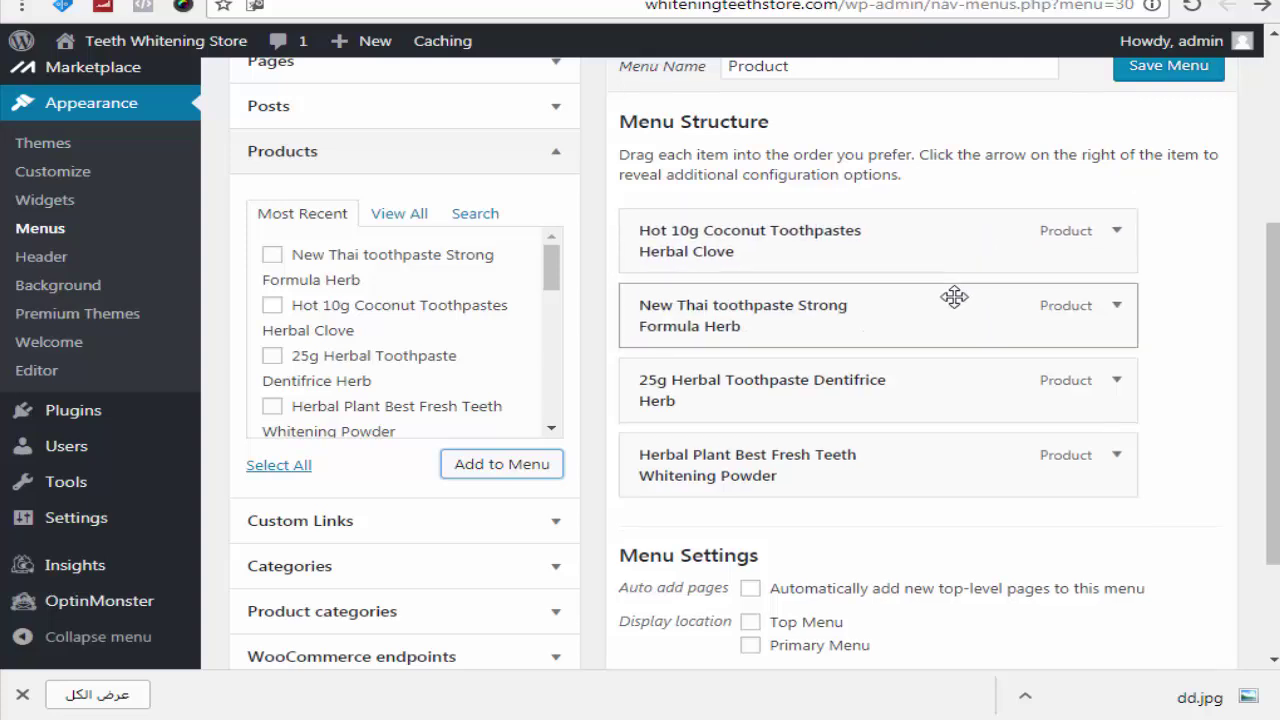
{"action": "left_click_drag", "start_coordinate": [954, 296], "coordinate": [943, 395]}
{"action": "left_click_drag", "start_coordinate": [897, 317], "coordinate": [903, 243]}
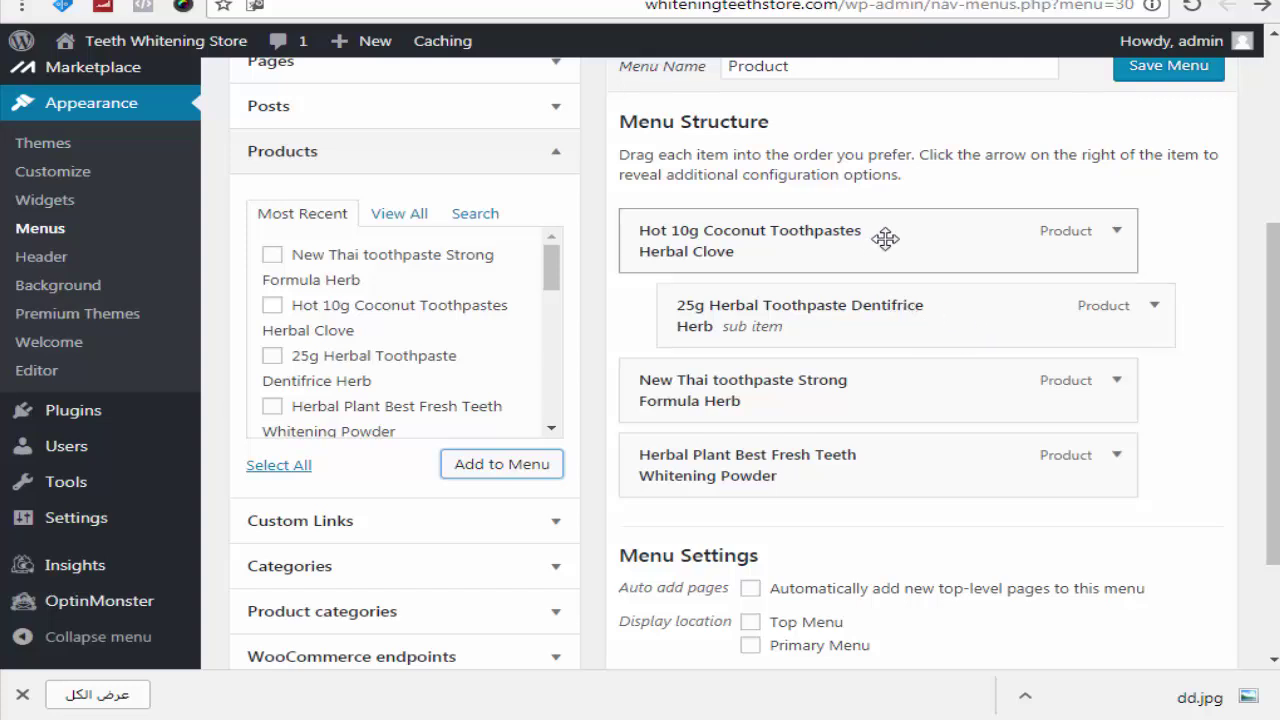
{"action": "mouse_move", "coordinate": [930, 310]}
{"action": "left_mouse_down"}
{"action": "mouse_move", "coordinate": [894, 331]}
{"action": "mouse_move", "coordinate": [911, 323]}
{"action": "left_mouse_up"}
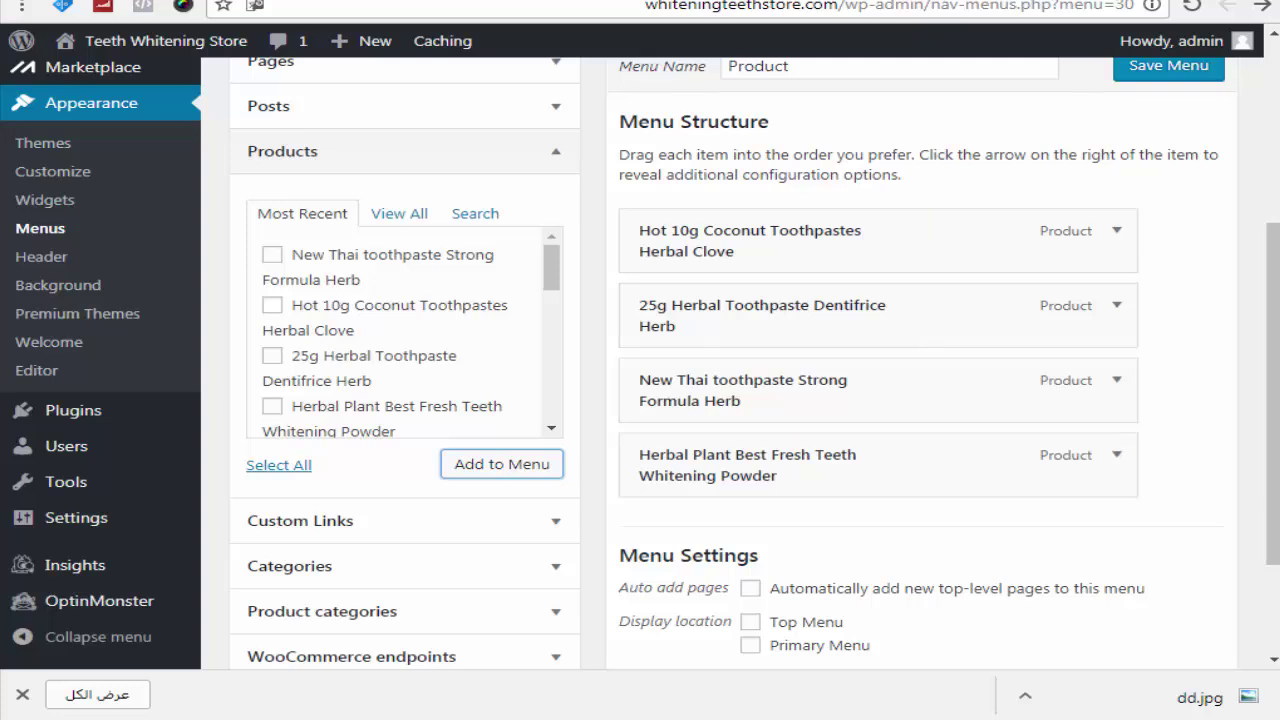
{"action": "scroll", "coordinate": [1214, 415], "scroll_direction": "down", "scroll_amount": 2}
{"action": "left_click", "coordinate": [1198, 553]}
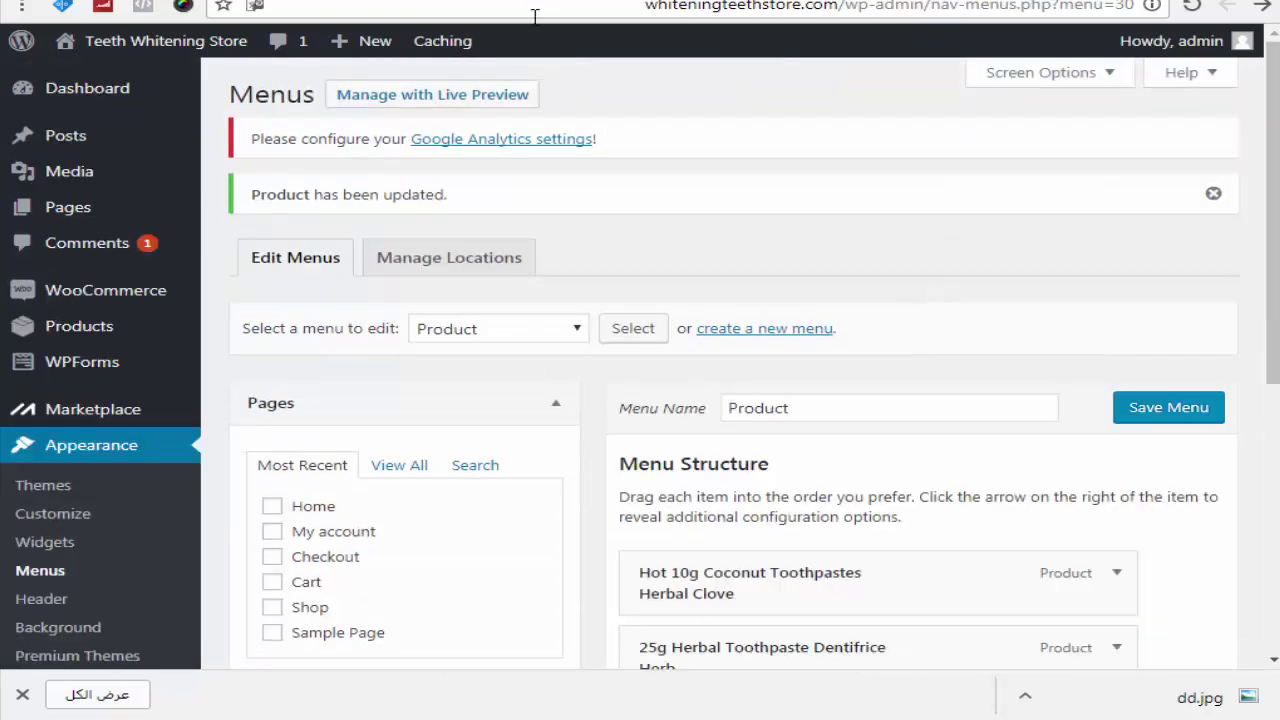
{"action": "scroll", "coordinate": [565, 430], "scroll_direction": "down", "scroll_amount": 1}
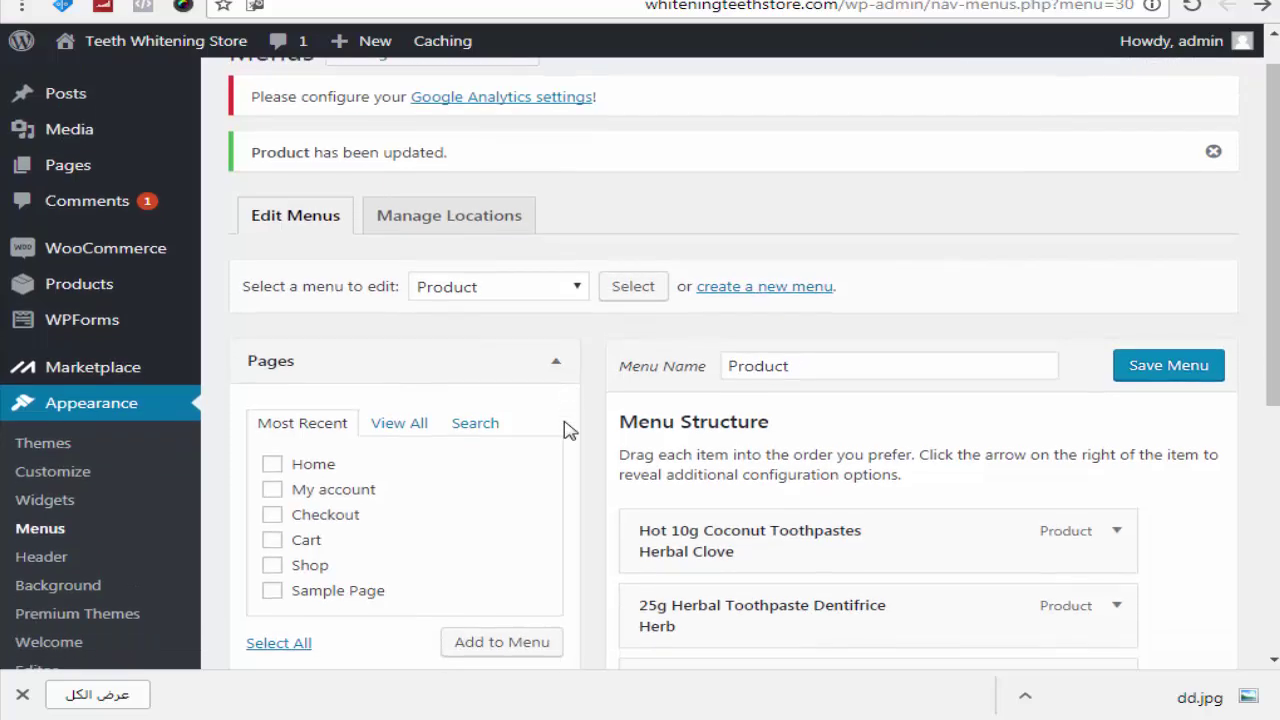
{"action": "scroll", "coordinate": [565, 430], "scroll_direction": "down", "scroll_amount": 3}
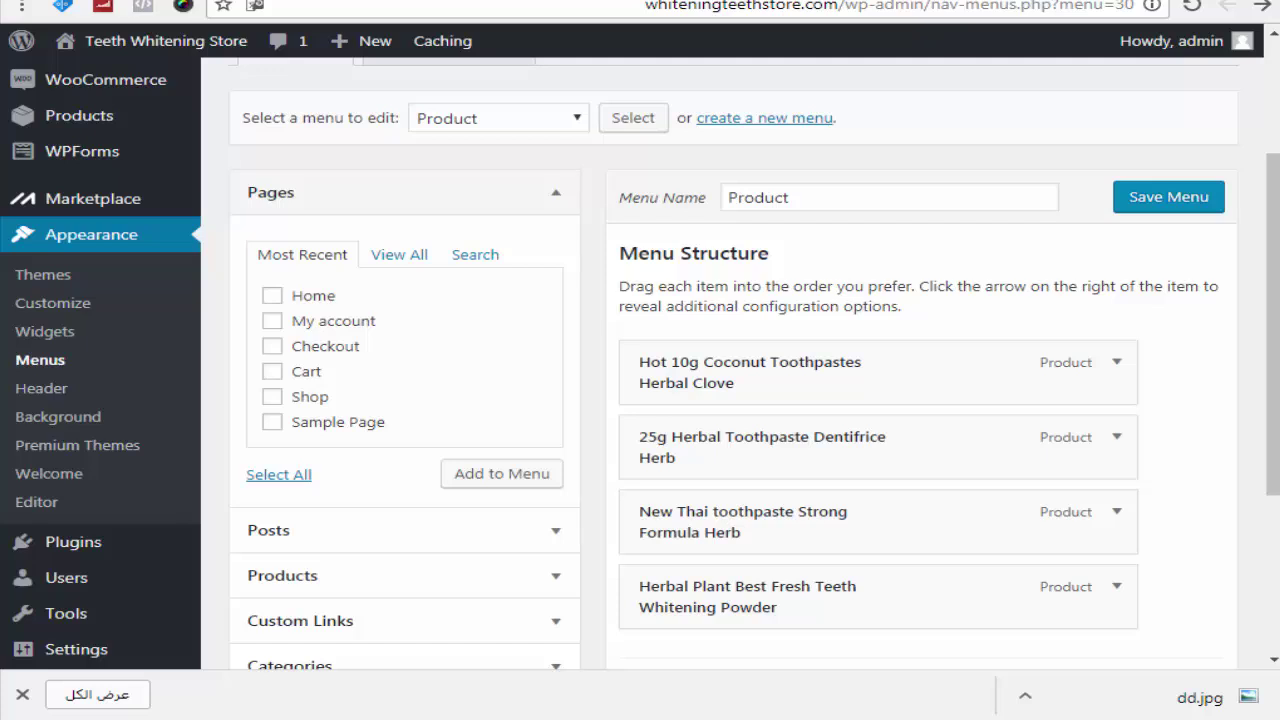
{"action": "scroll", "coordinate": [640, 364], "scroll_direction": "down", "scroll_amount": 1}
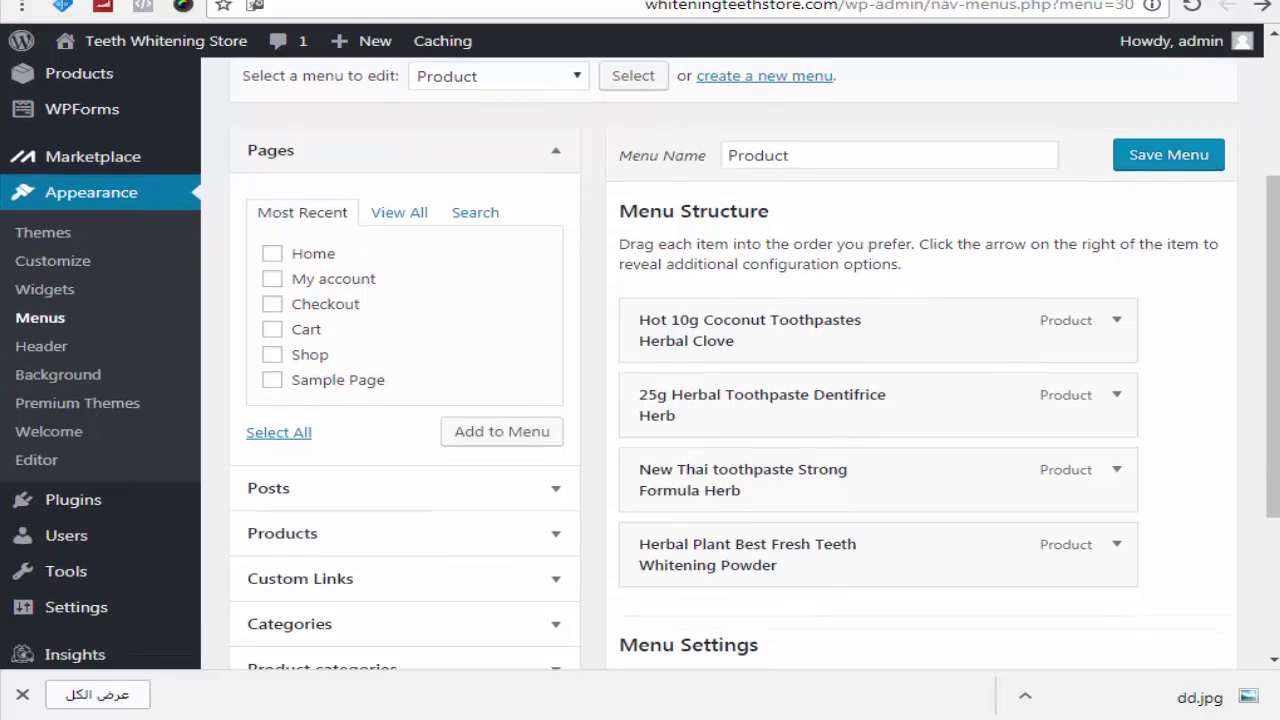
{"action": "scroll", "coordinate": [640, 364], "scroll_direction": "down", "scroll_amount": 3}
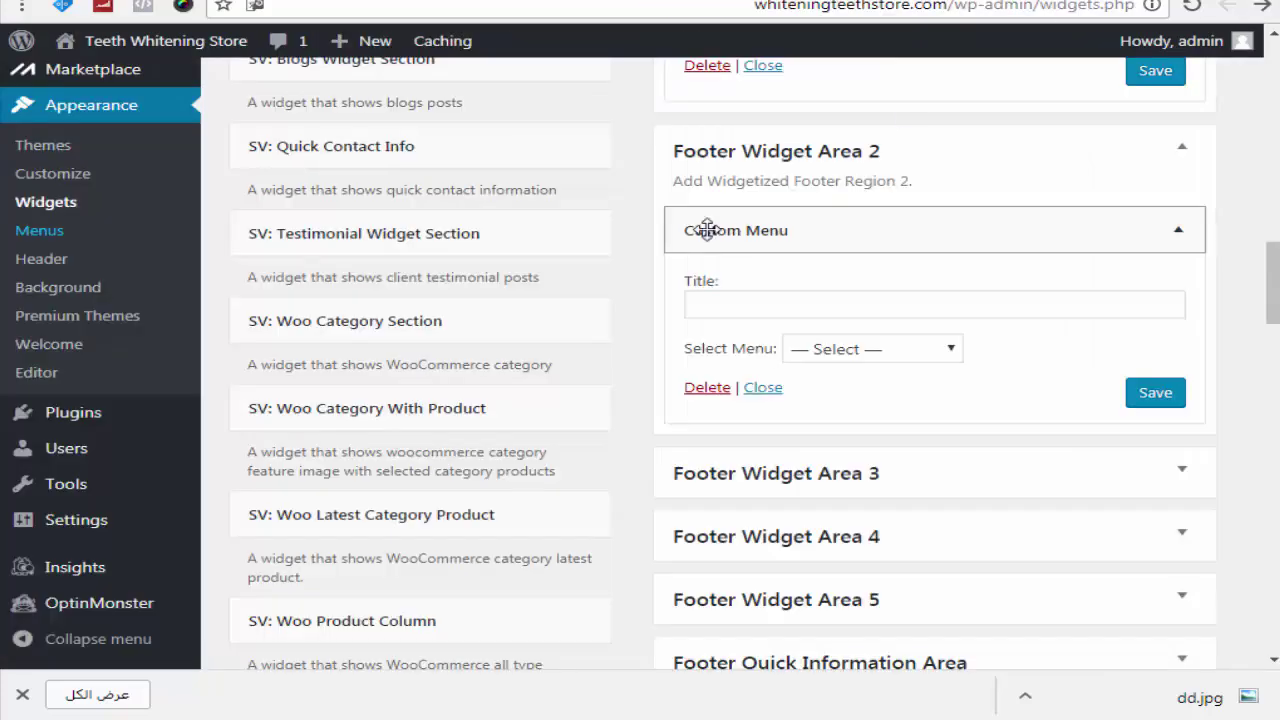
Title the Custom Menu widget in Footer Widget Area 2 "Quick links", assign it the Quick links menu and save it.
{"action": "left_click", "coordinate": [733, 300]}
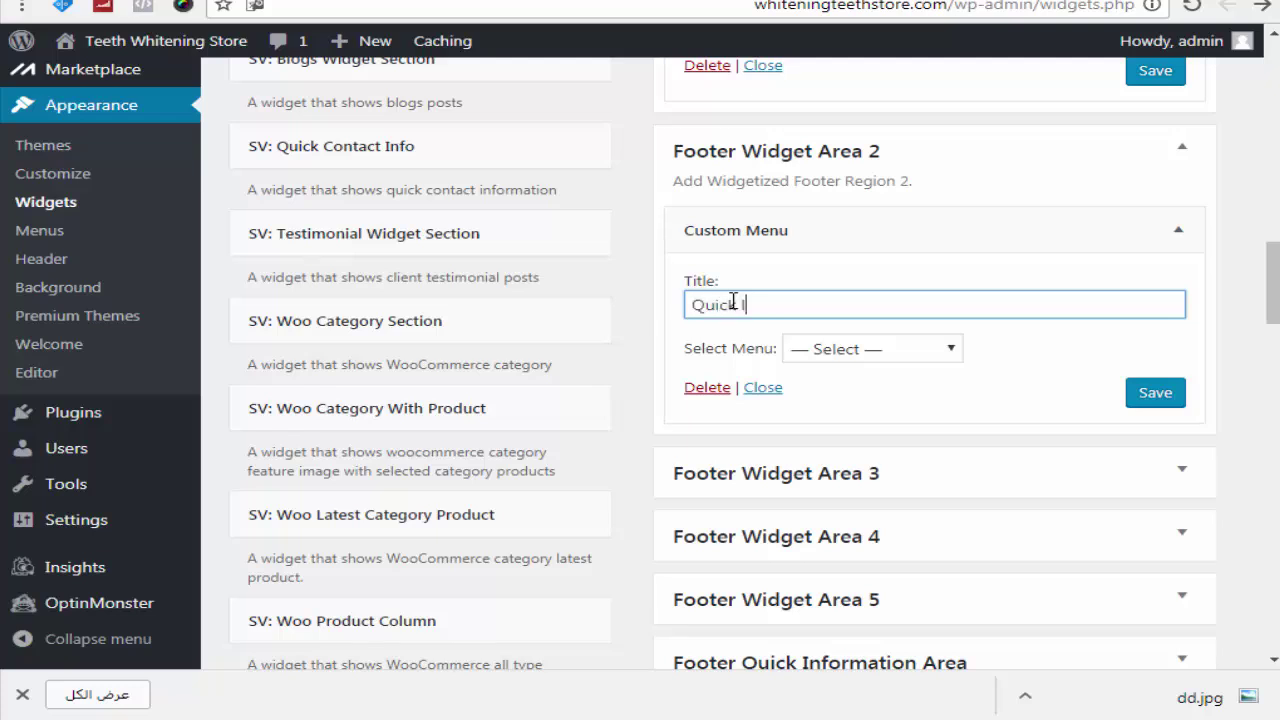
{"action": "left_click", "coordinate": [943, 349]}
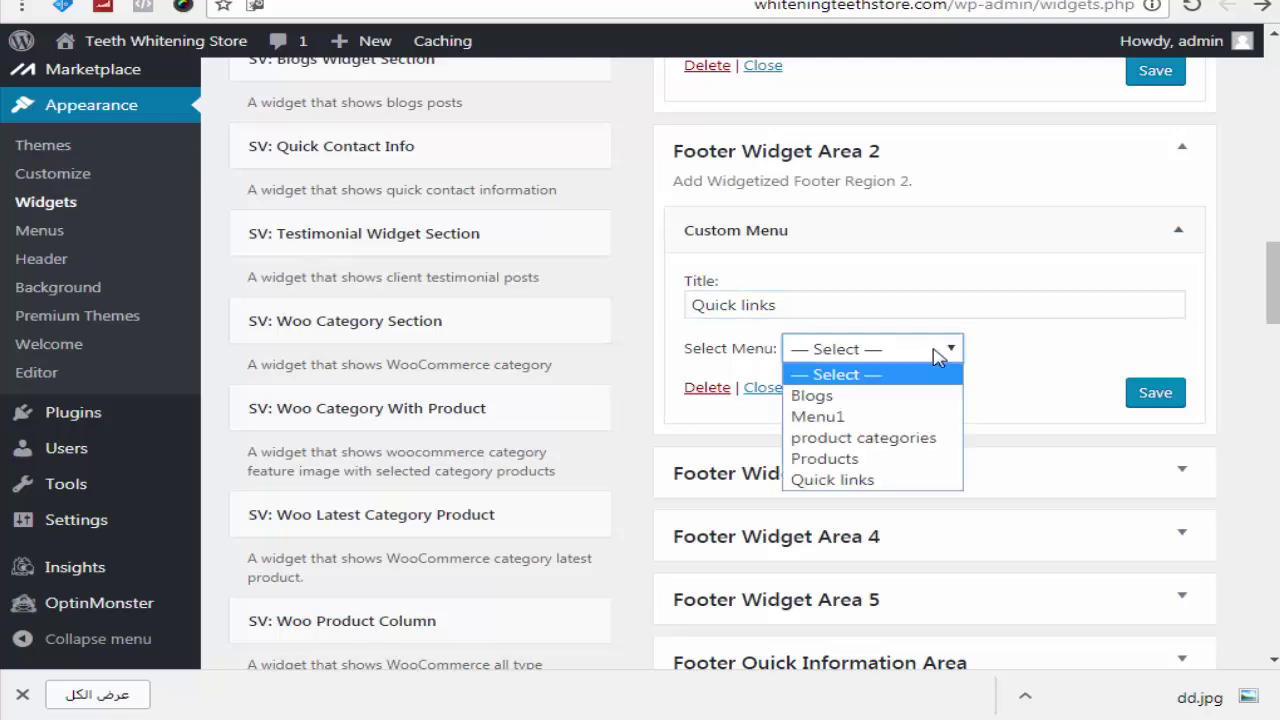
{"action": "left_click", "coordinate": [873, 479]}
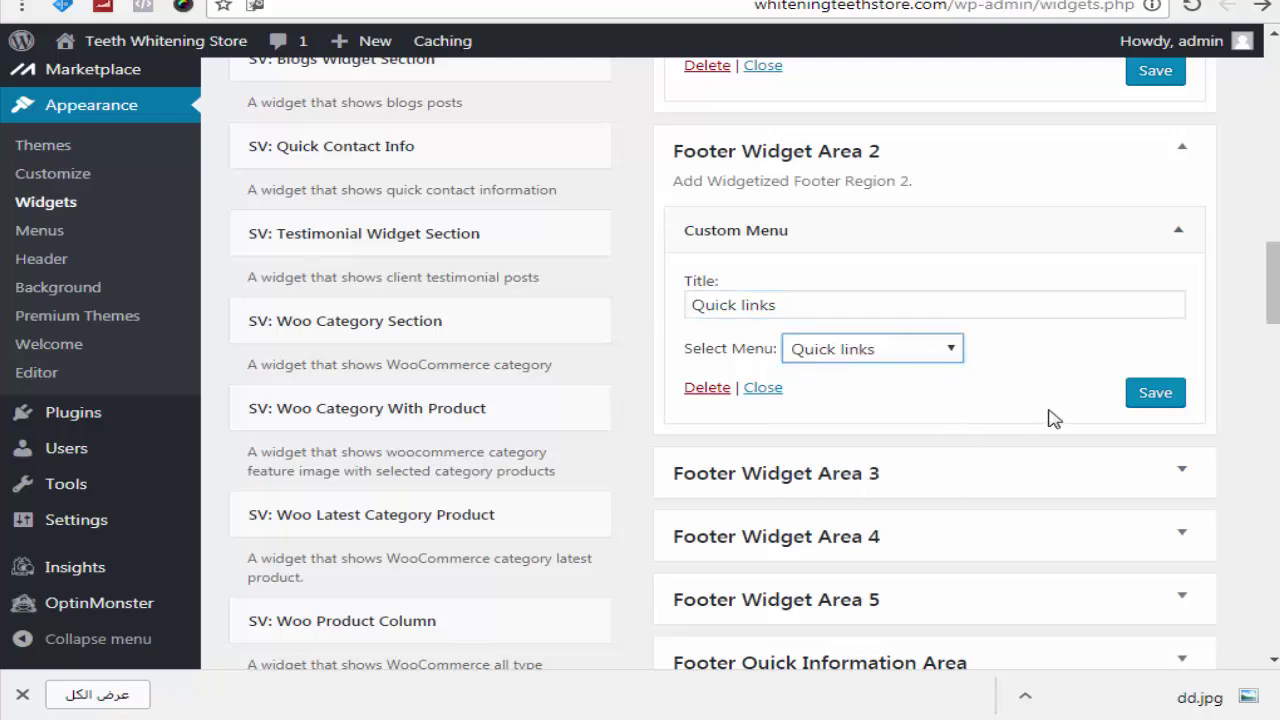
{"action": "left_click", "coordinate": [1155, 395]}
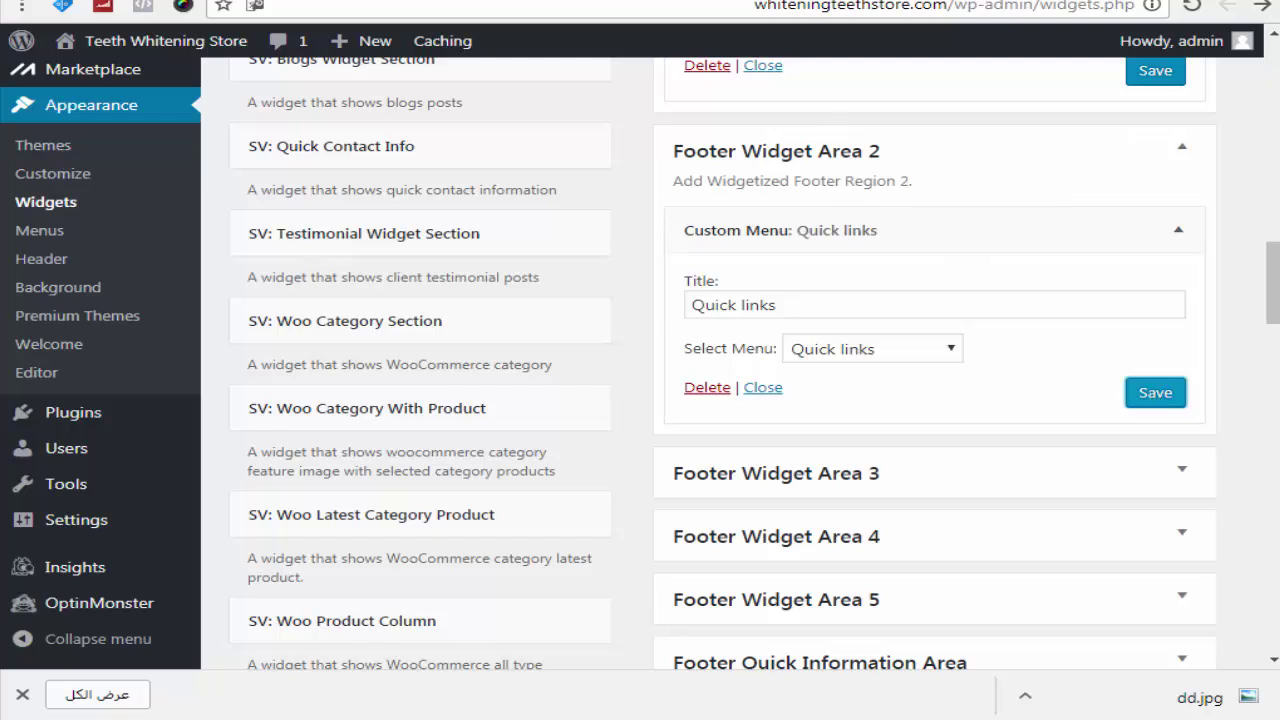
{"action": "left_click", "coordinate": [1154, 394]}
Reload the store's front page and check the new menu in its footer.
{"action": "key", "text": "ctrl+Tab"}
{"action": "left_click", "coordinate": [807, 2]}
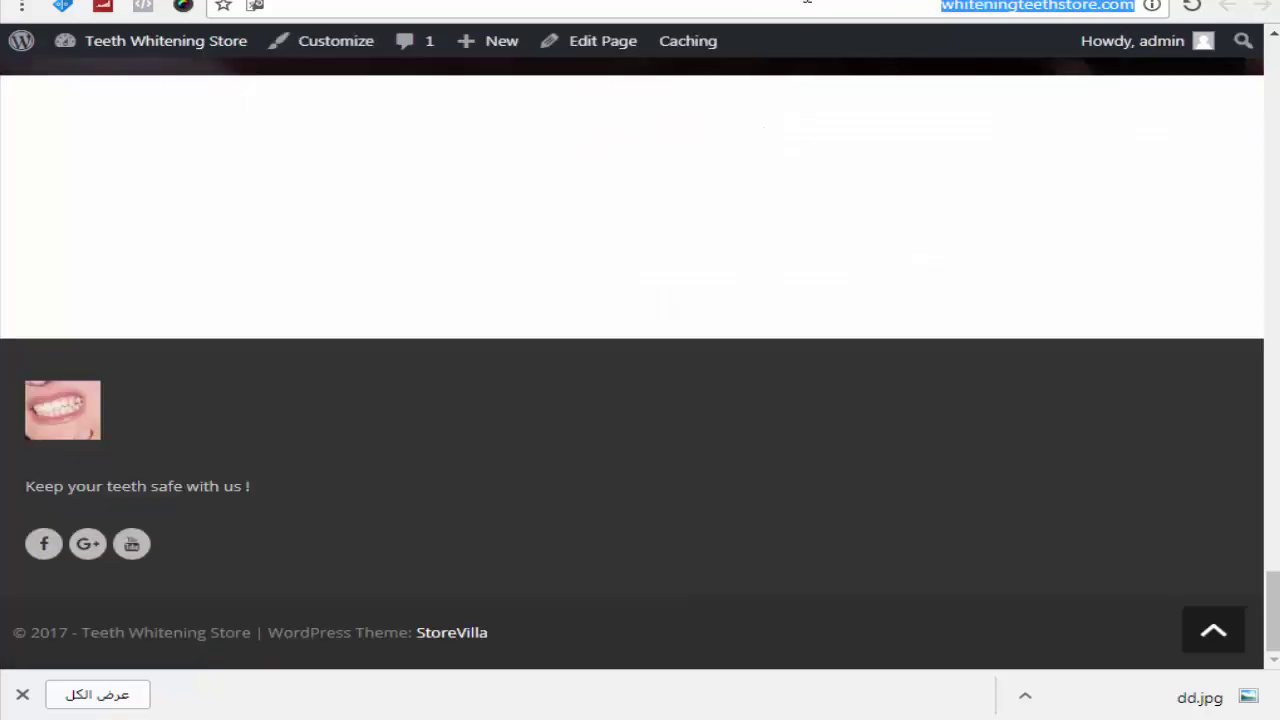
{"action": "key", "text": "Return"}
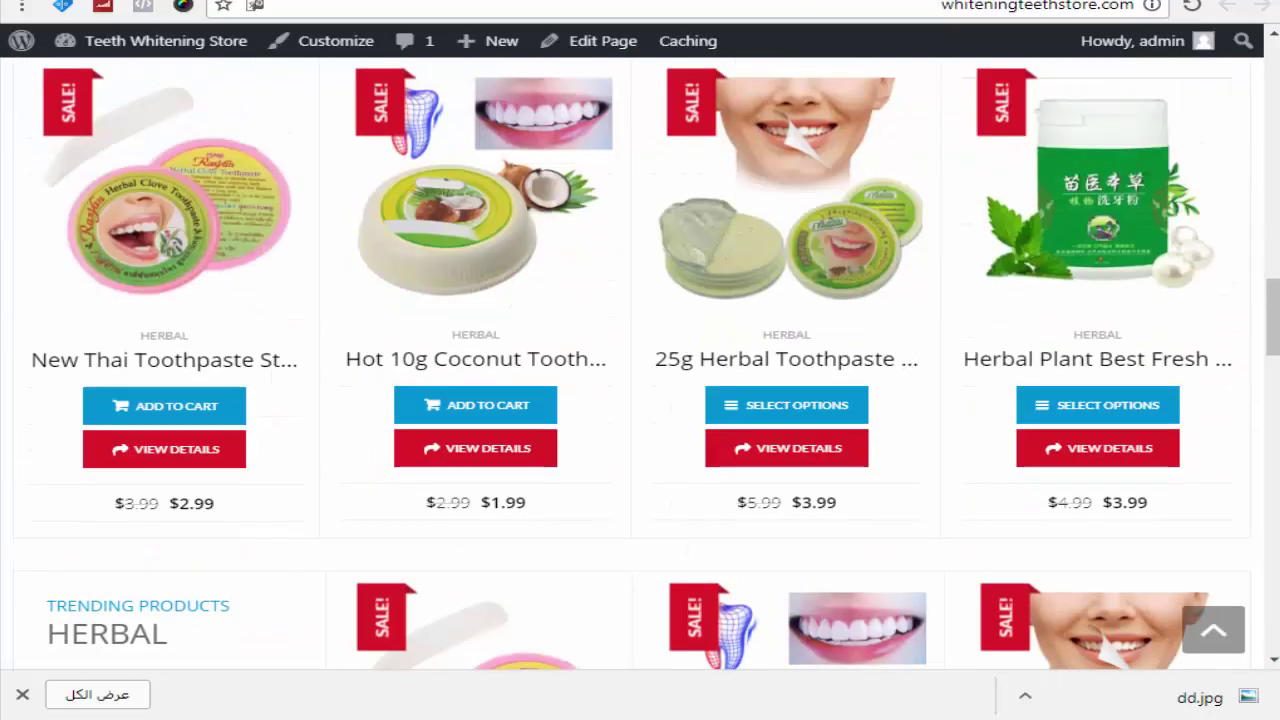
{"action": "scroll", "coordinate": [322, 514], "scroll_direction": "down", "scroll_amount": 10}
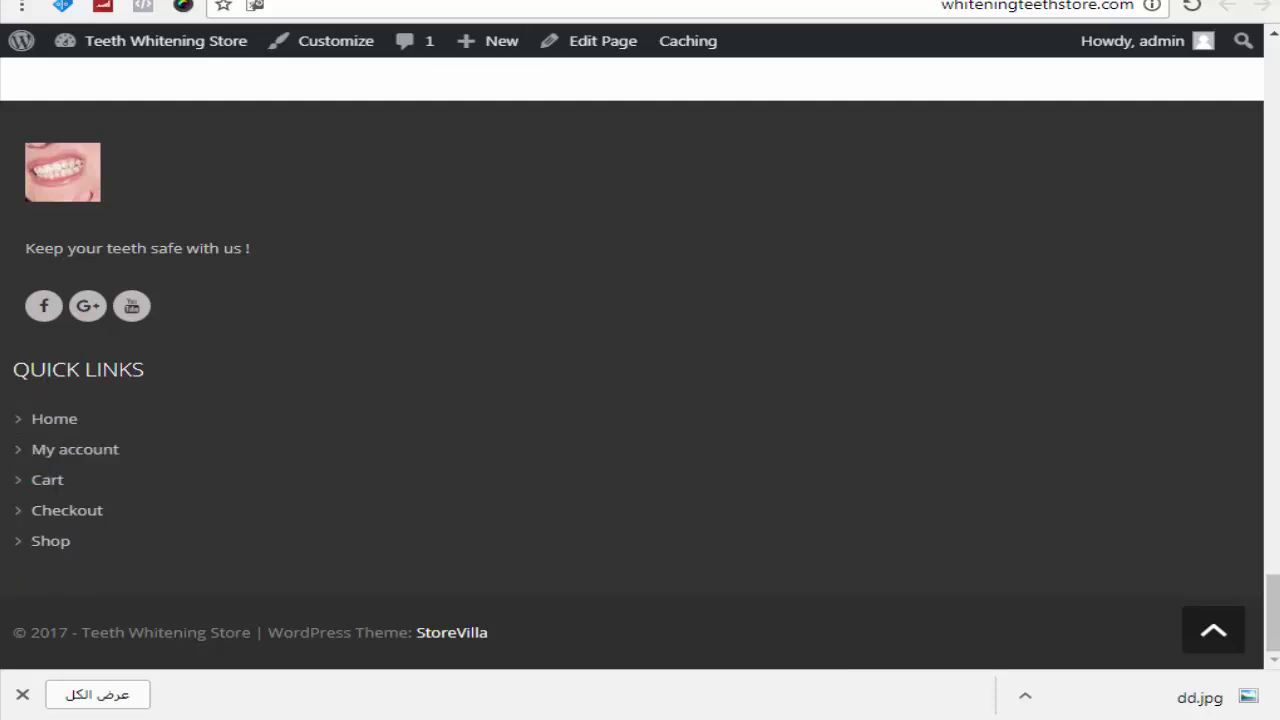
Return to the widgets page and add a Custom Menu widget to Footer Widget Area 3.
{"action": "key", "text": "ctrl+Tab"}
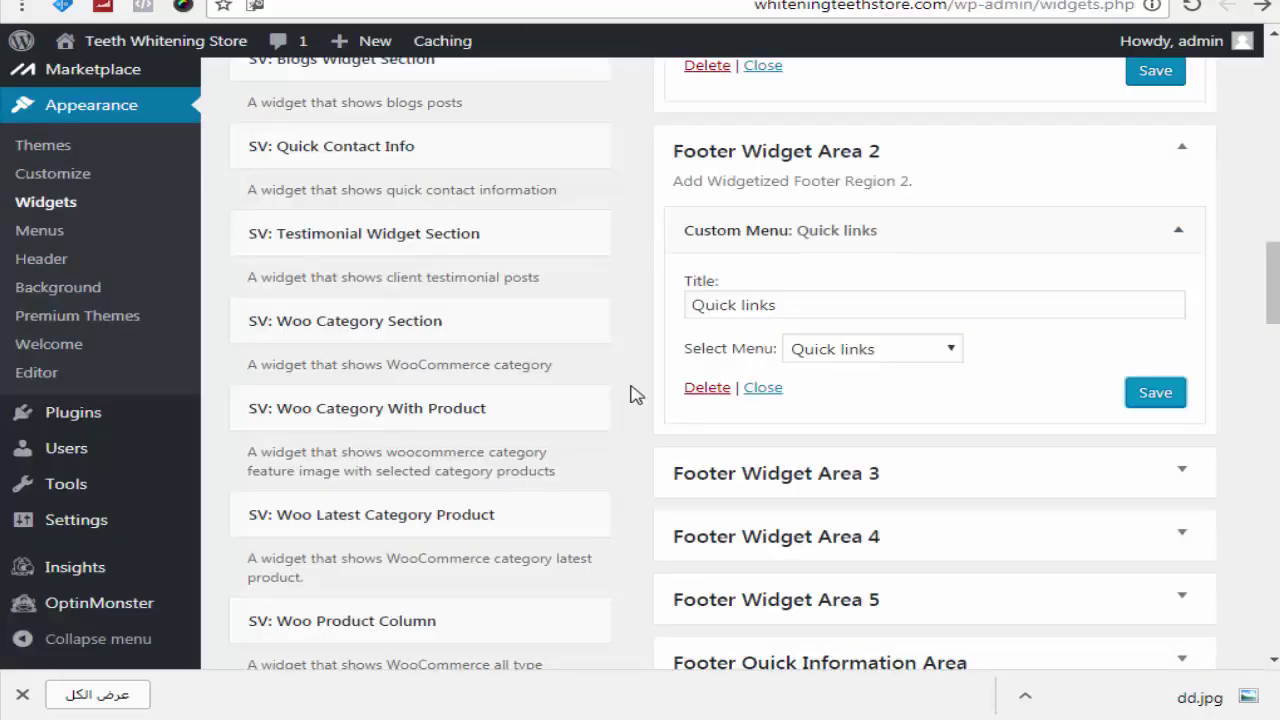
{"action": "left_click", "coordinate": [818, 478]}
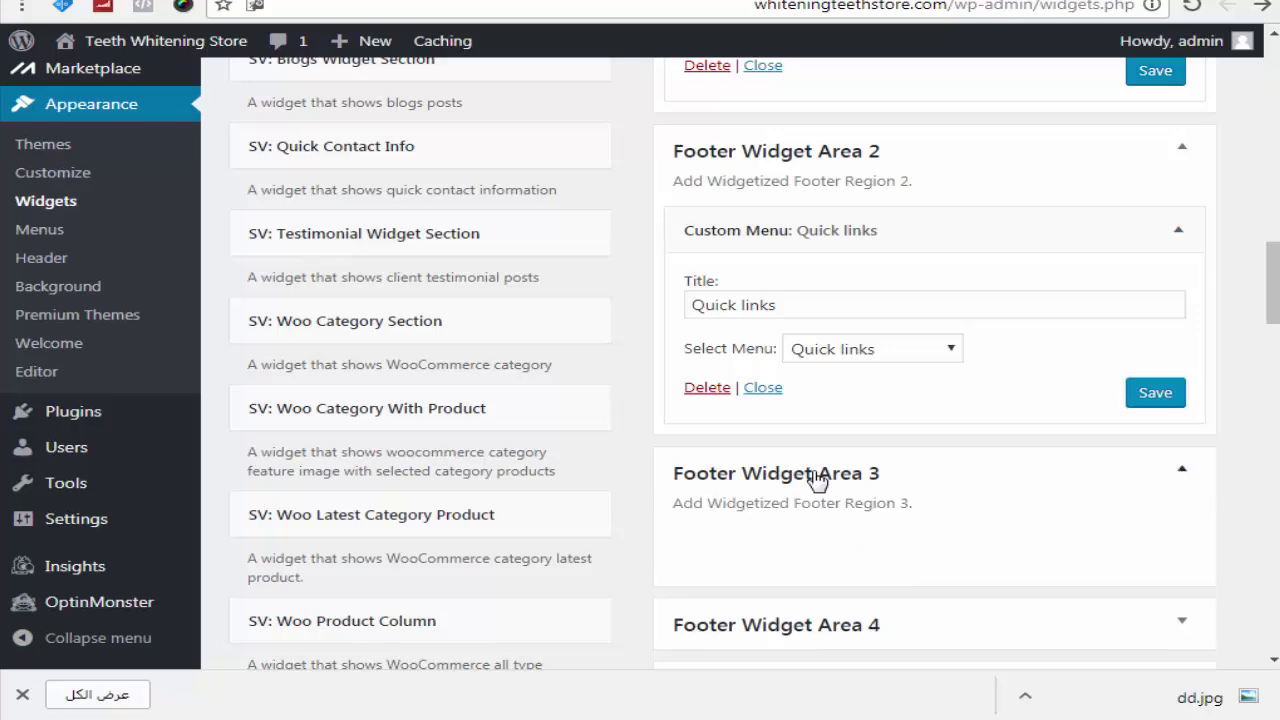
{"action": "scroll", "coordinate": [640, 380], "scroll_direction": "down", "scroll_amount": 1}
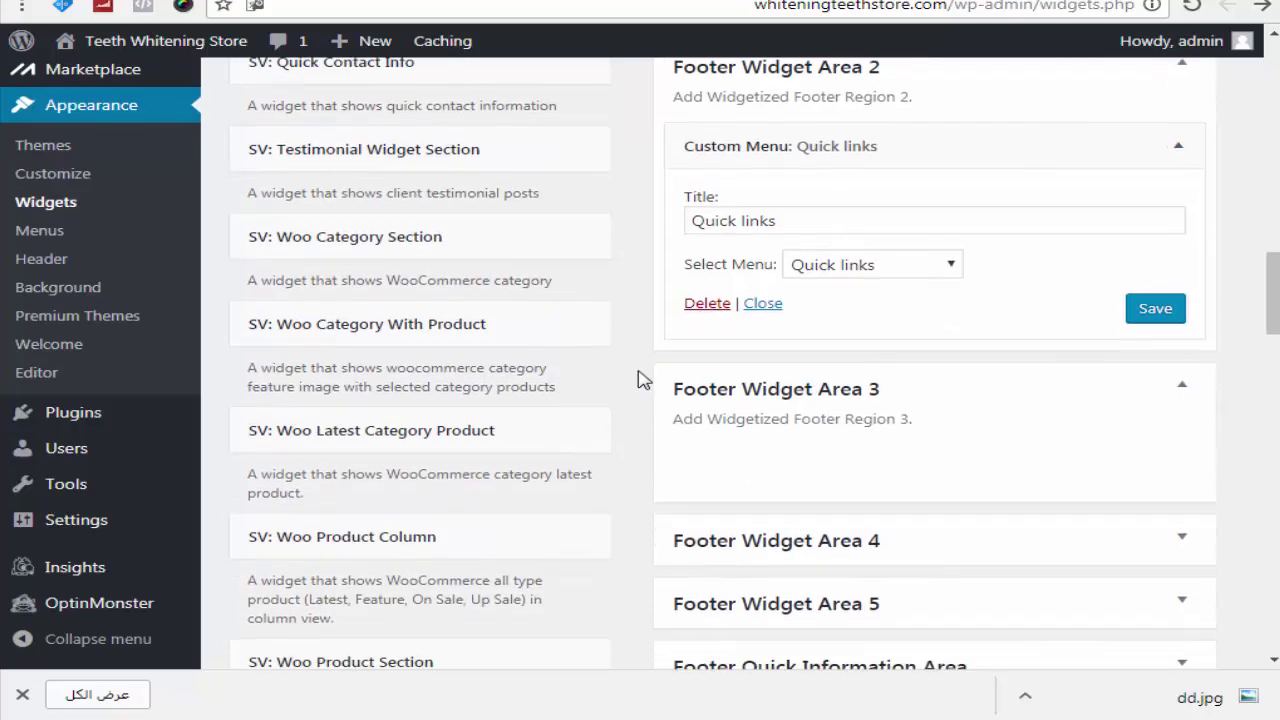
{"action": "scroll", "coordinate": [640, 380], "scroll_direction": "up", "scroll_amount": 4}
{"action": "scroll", "coordinate": [640, 380], "scroll_direction": "up", "scroll_amount": 2}
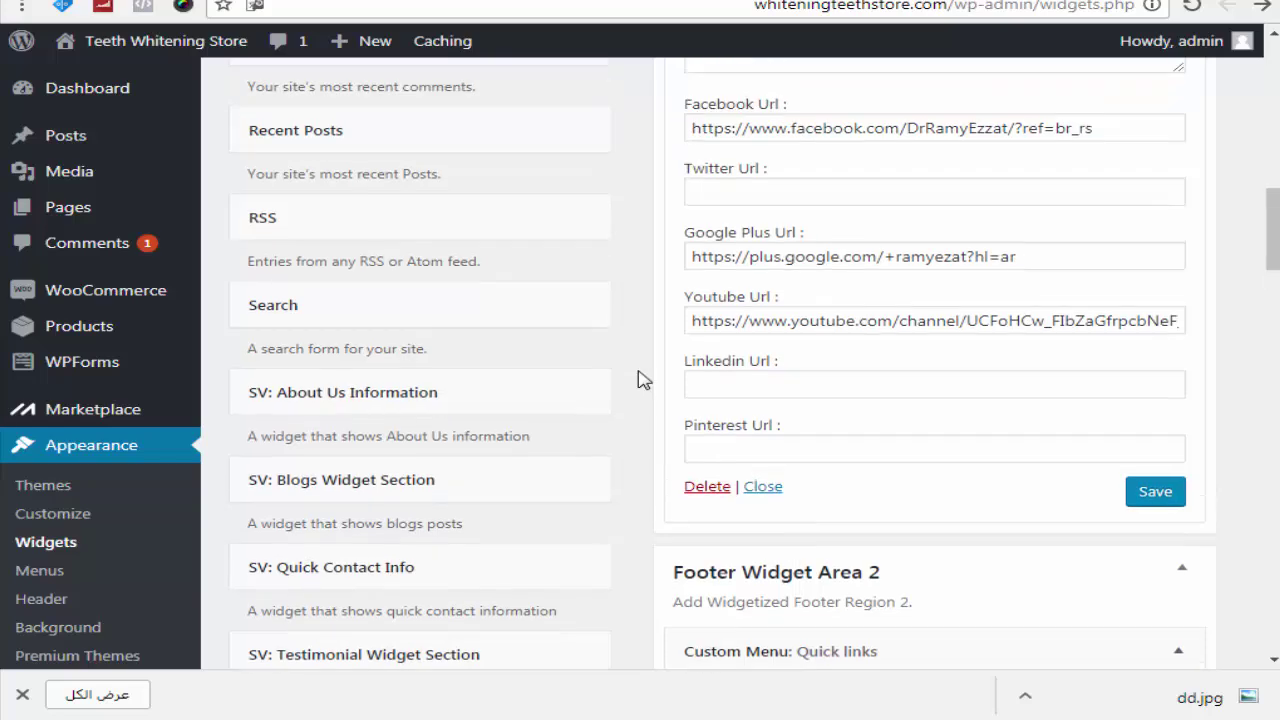
{"action": "scroll", "coordinate": [640, 380], "scroll_direction": "up", "scroll_amount": 8}
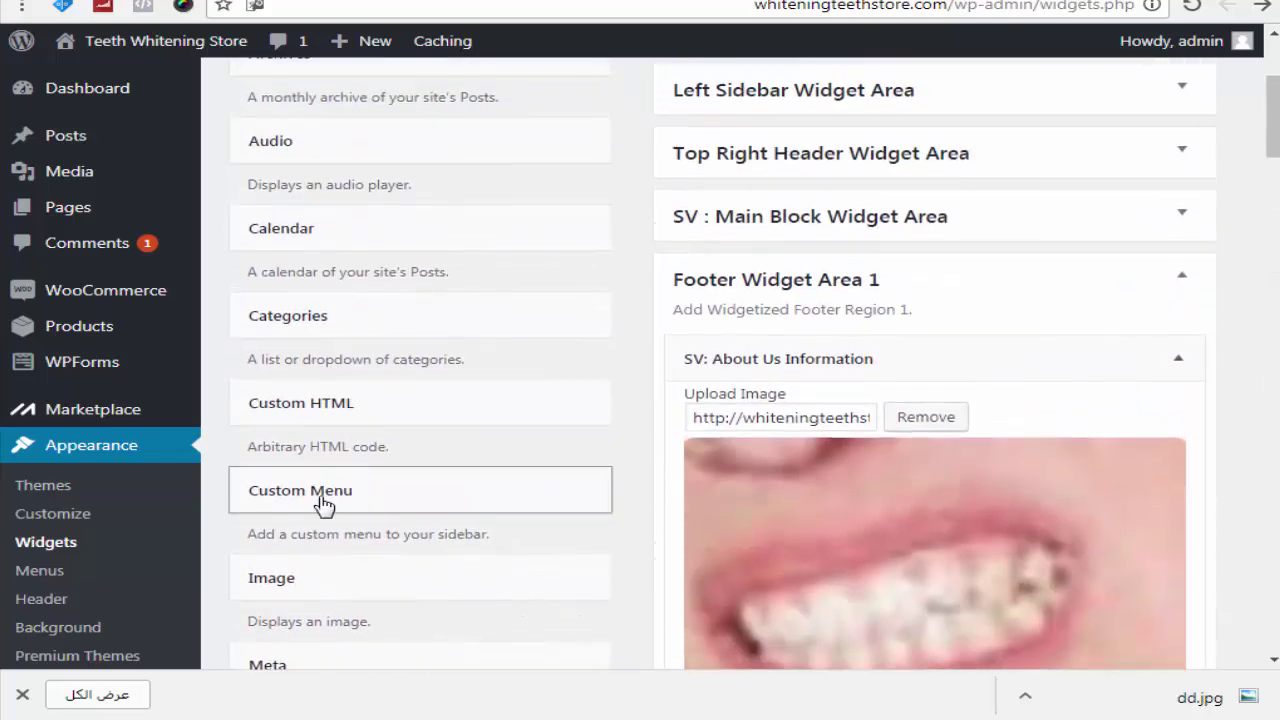
{"action": "left_click", "coordinate": [300, 490]}
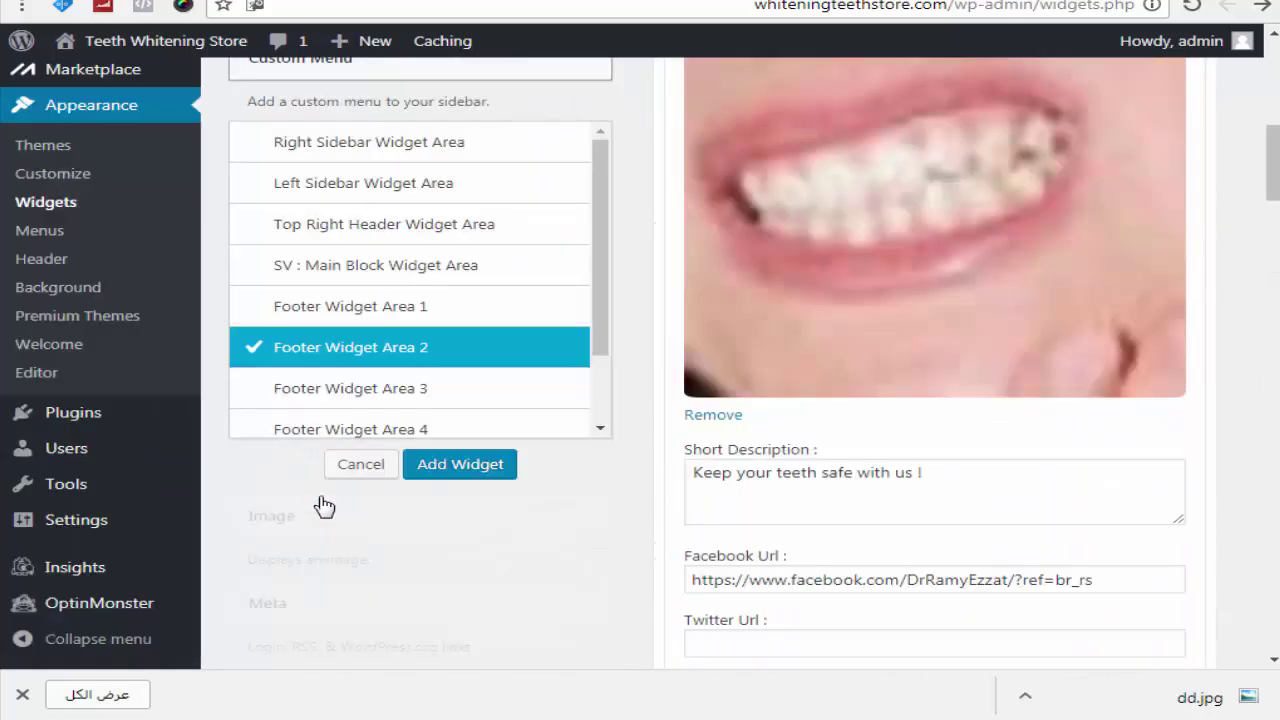
{"action": "left_click", "coordinate": [375, 392]}
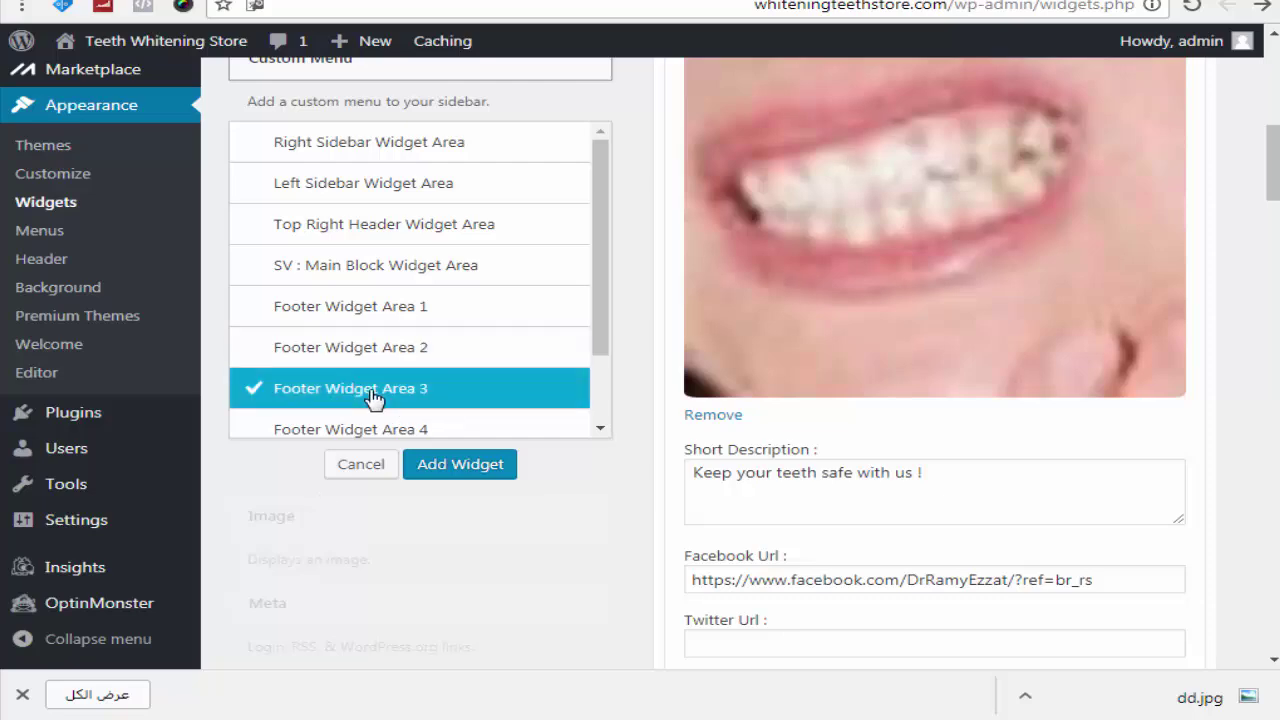
{"action": "left_click", "coordinate": [450, 472]}
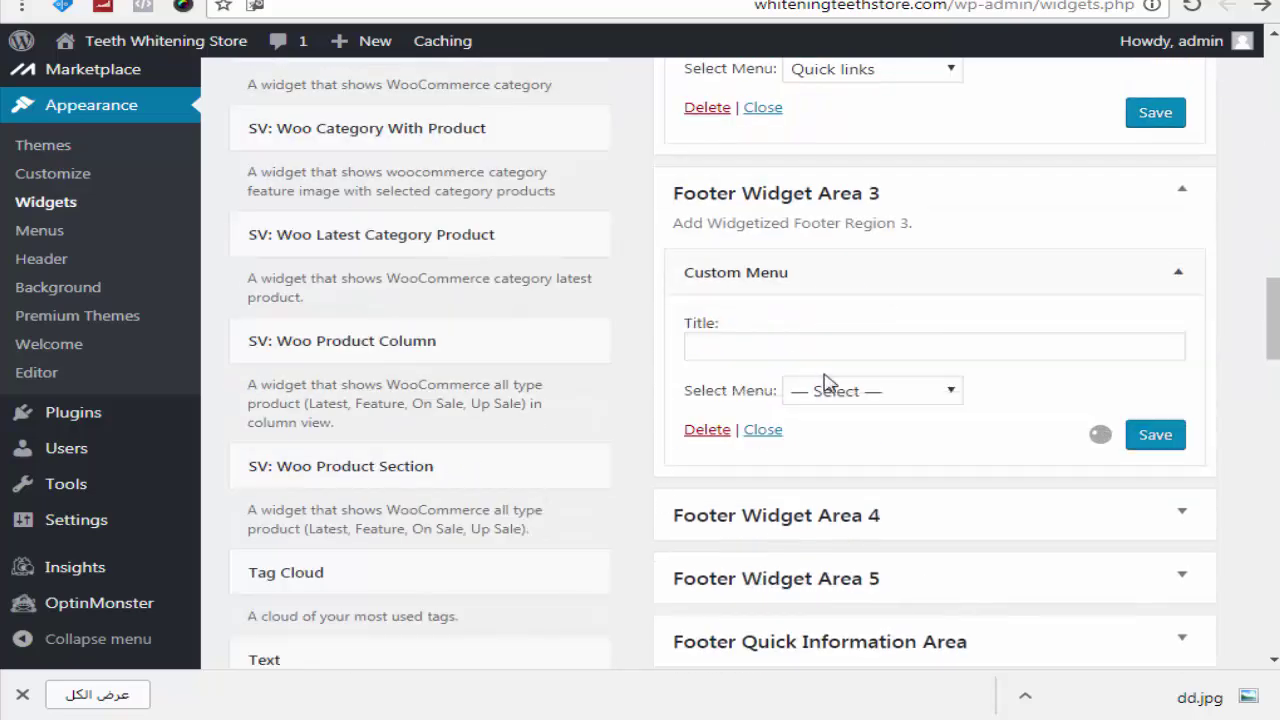
Assign the Blogs menu to the Footer Widget Area 3 widget, title it "Blogs" and save it.
{"action": "left_click", "coordinate": [845, 393]}
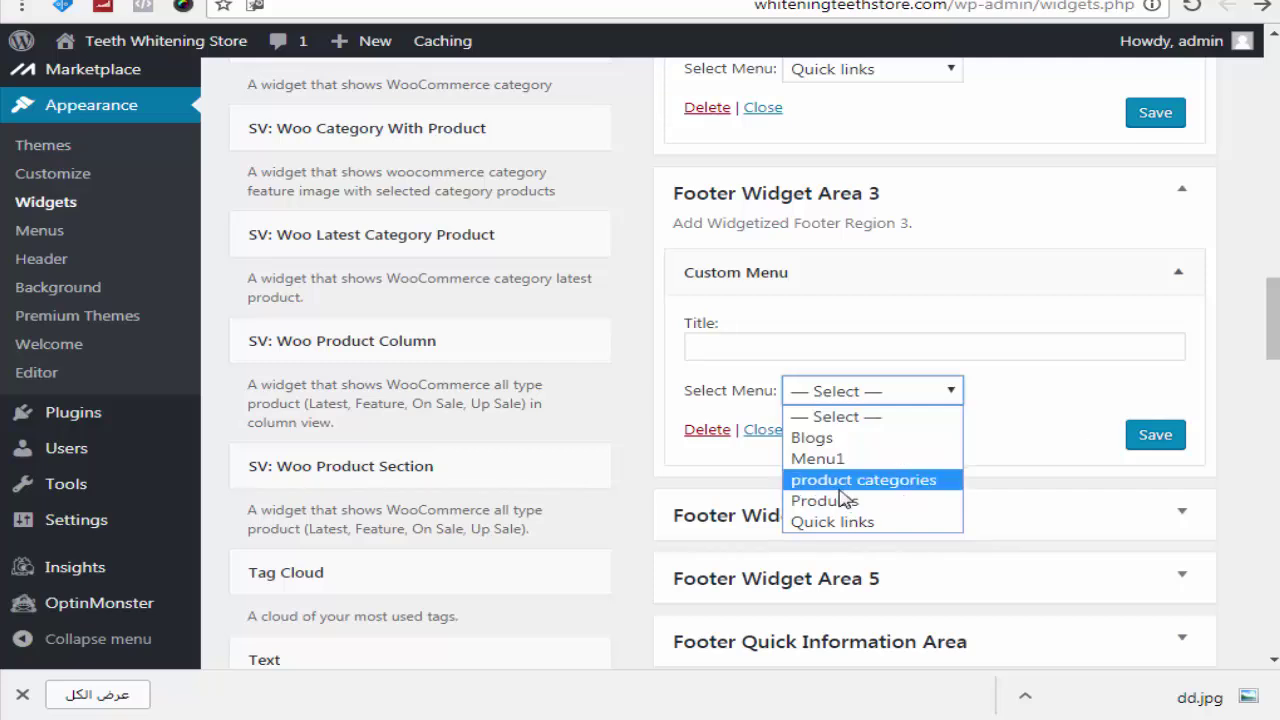
{"action": "left_click", "coordinate": [816, 437]}
{"action": "left_click", "coordinate": [758, 345]}
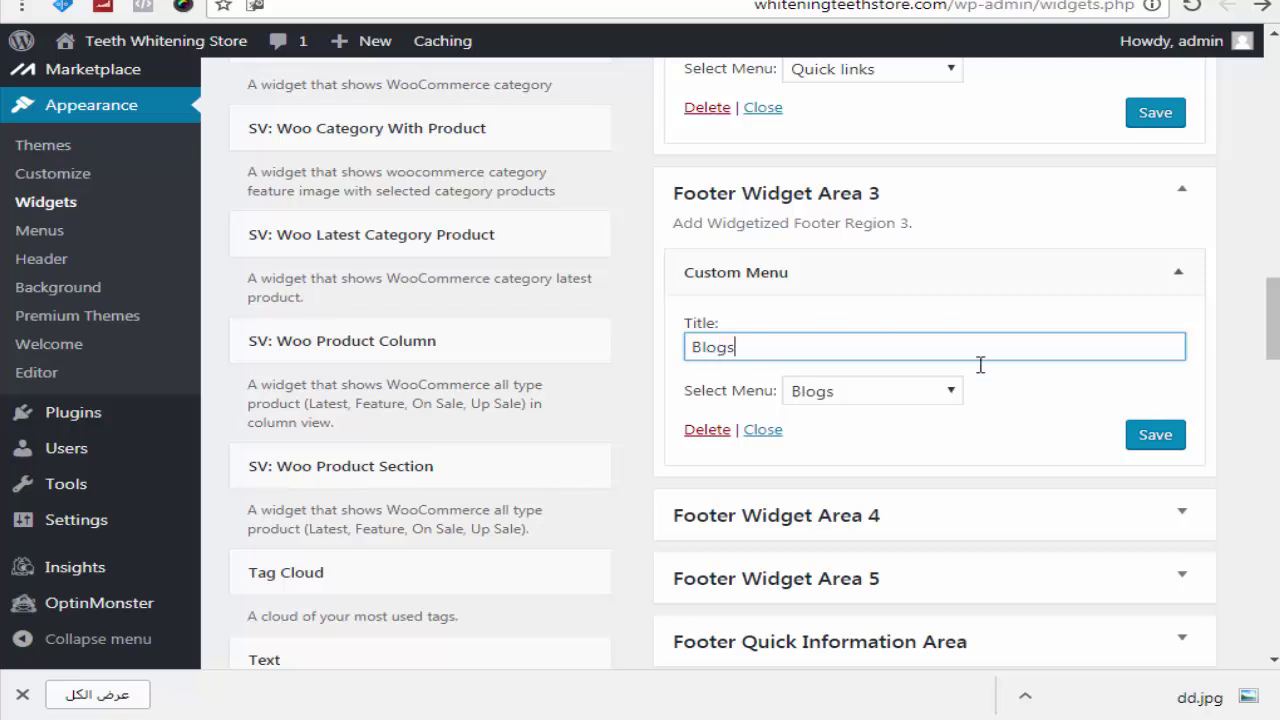
{"action": "left_click", "coordinate": [1146, 440]}
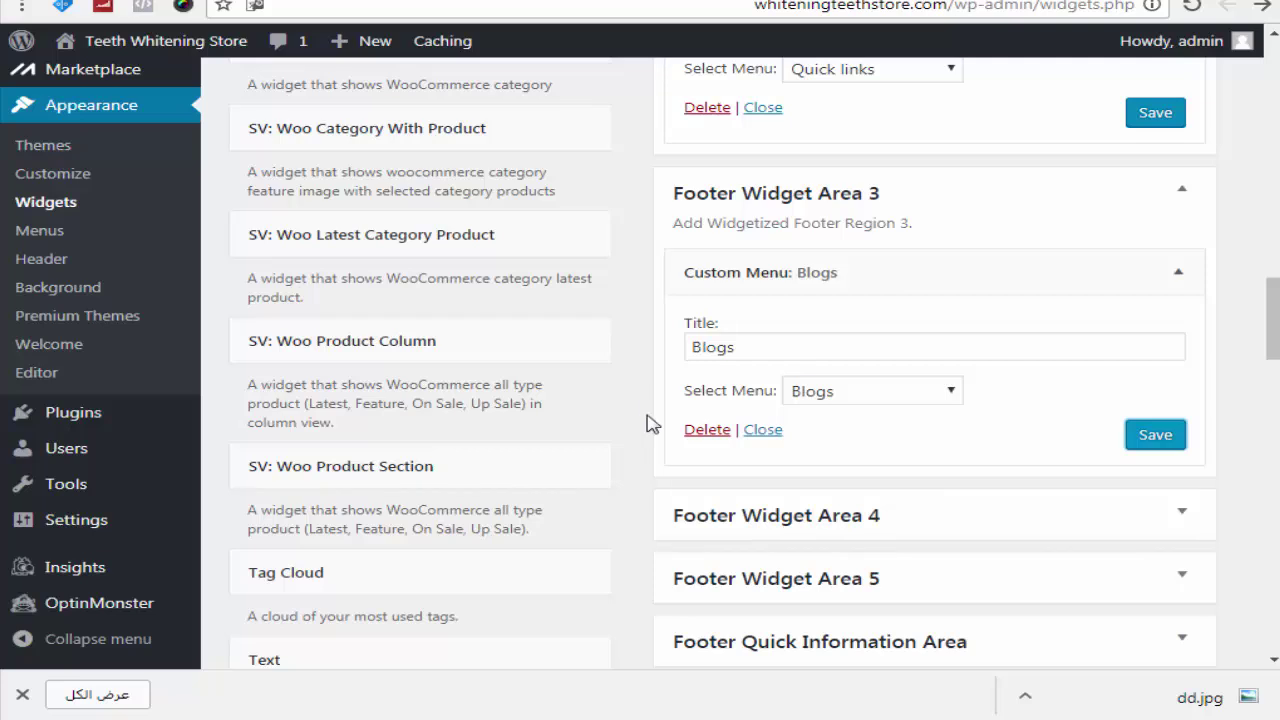
Add a Custom Menu widget to Footer Widget Area 4.
{"action": "left_click", "coordinate": [768, 527]}
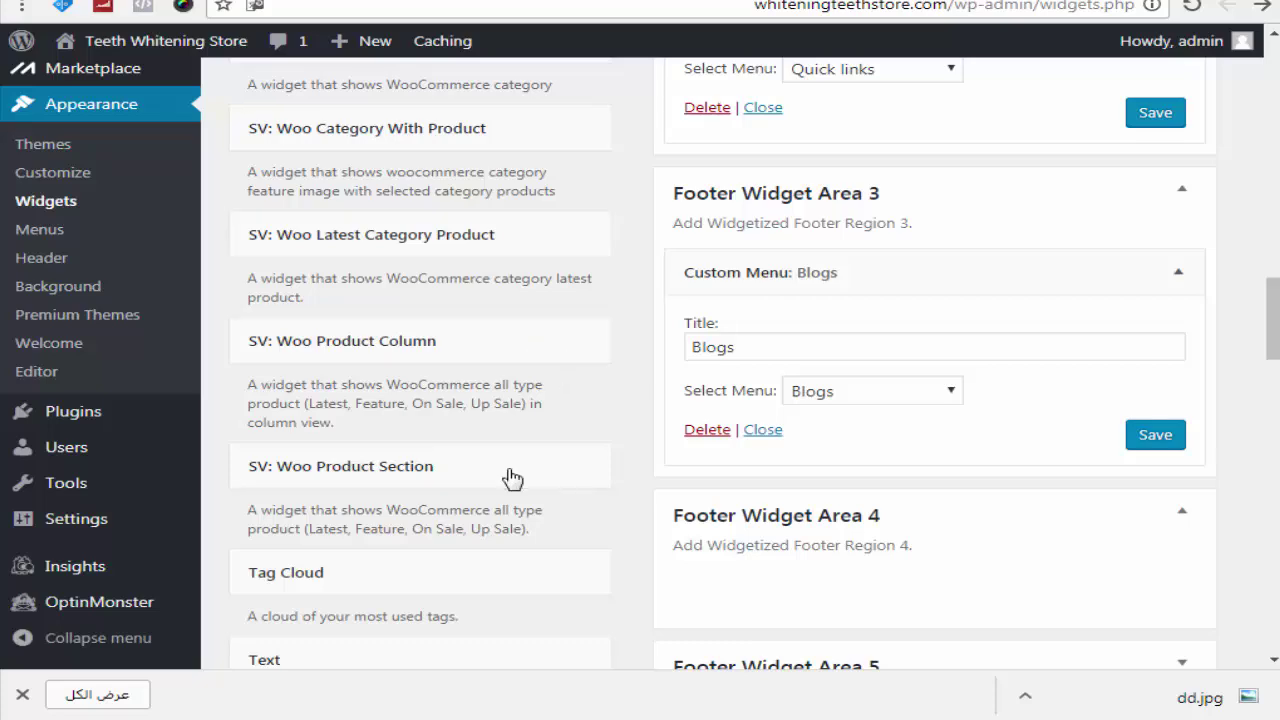
{"action": "scroll", "coordinate": [657, 343], "scroll_direction": "up", "scroll_amount": 1}
{"action": "scroll", "coordinate": [657, 343], "scroll_direction": "up", "scroll_amount": 6}
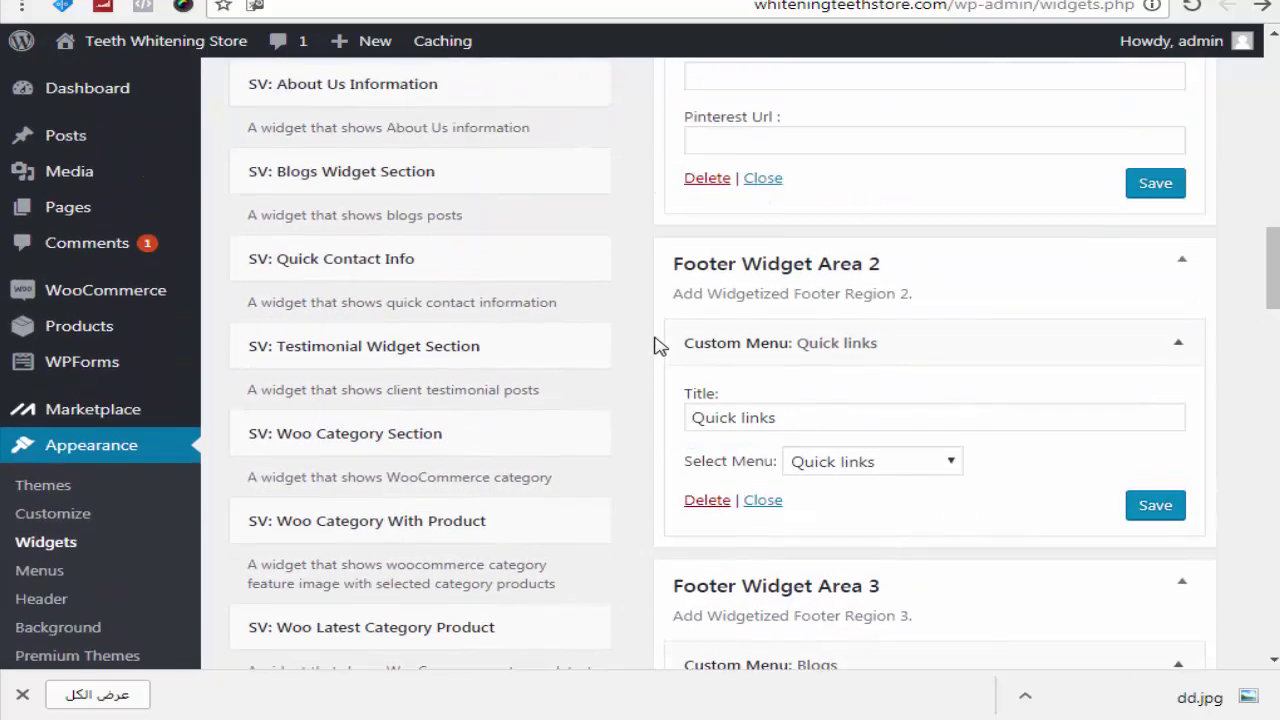
{"action": "scroll", "coordinate": [657, 343], "scroll_direction": "up", "scroll_amount": 4}
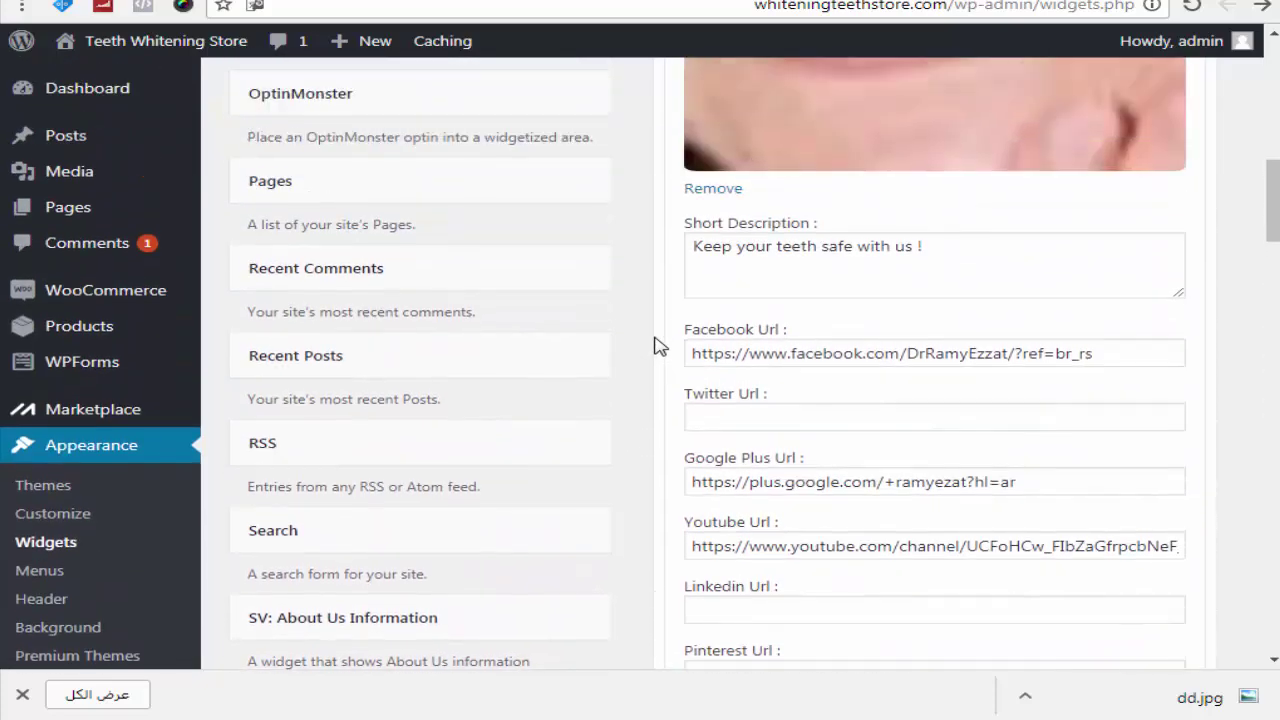
{"action": "scroll", "coordinate": [657, 343], "scroll_direction": "up", "scroll_amount": 5}
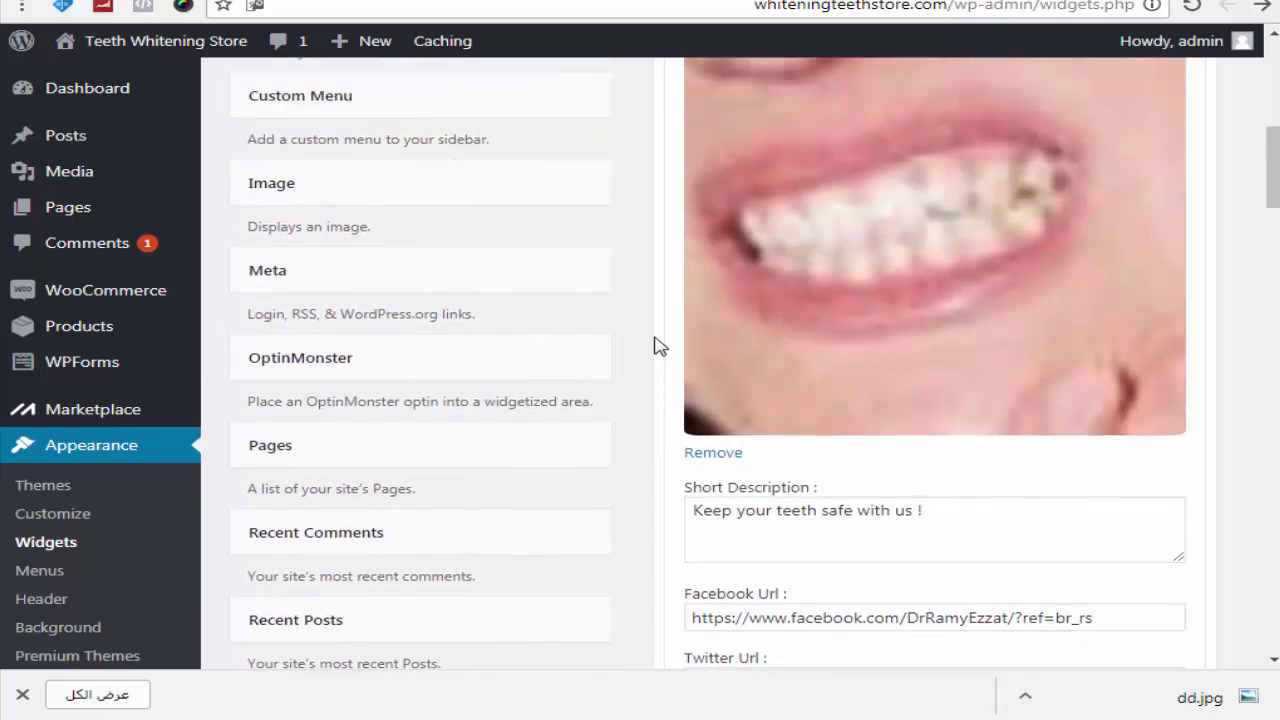
{"action": "scroll", "coordinate": [435, 368], "scroll_direction": "down", "scroll_amount": 1}
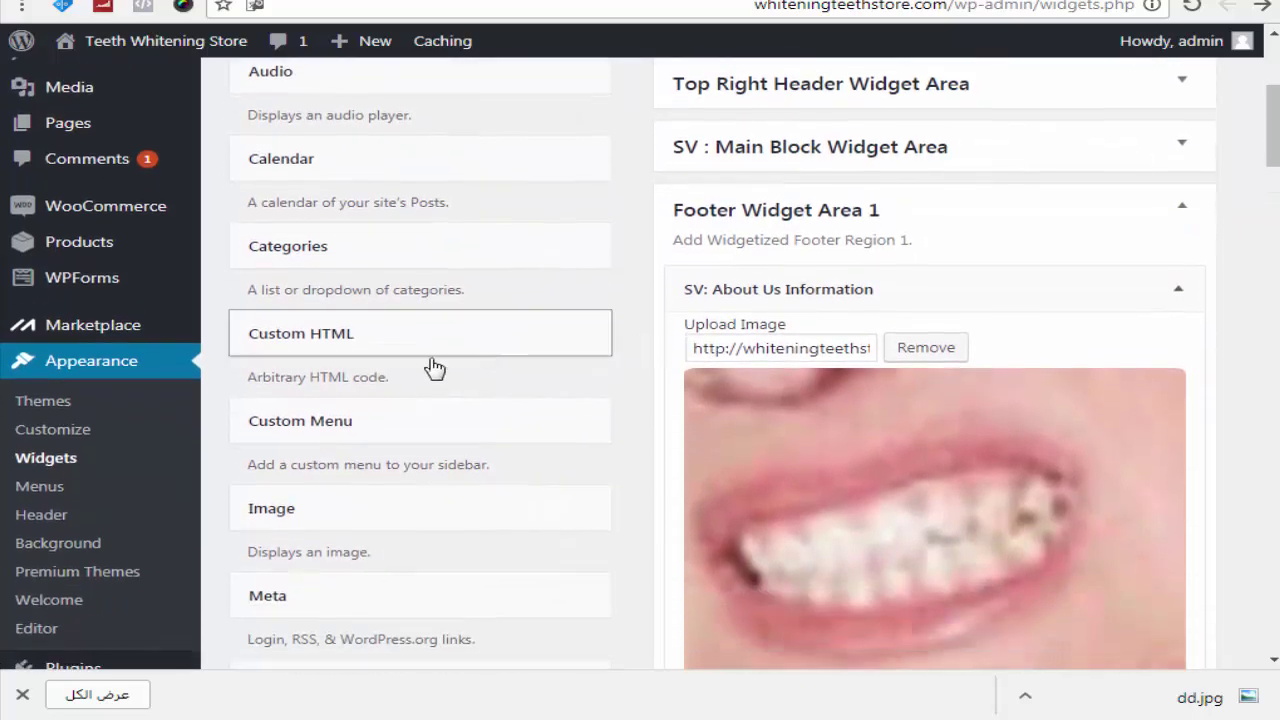
{"action": "left_click", "coordinate": [374, 432]}
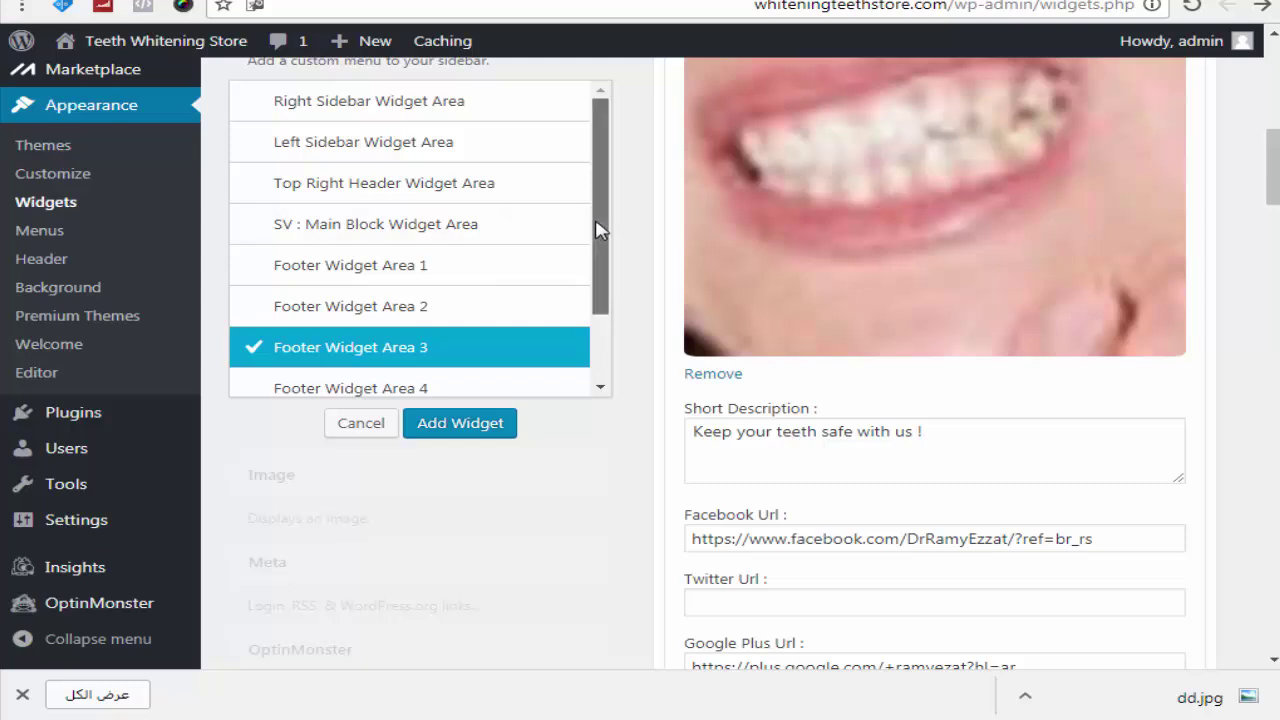
{"action": "left_click_drag", "start_coordinate": [597, 229], "coordinate": [603, 284]}
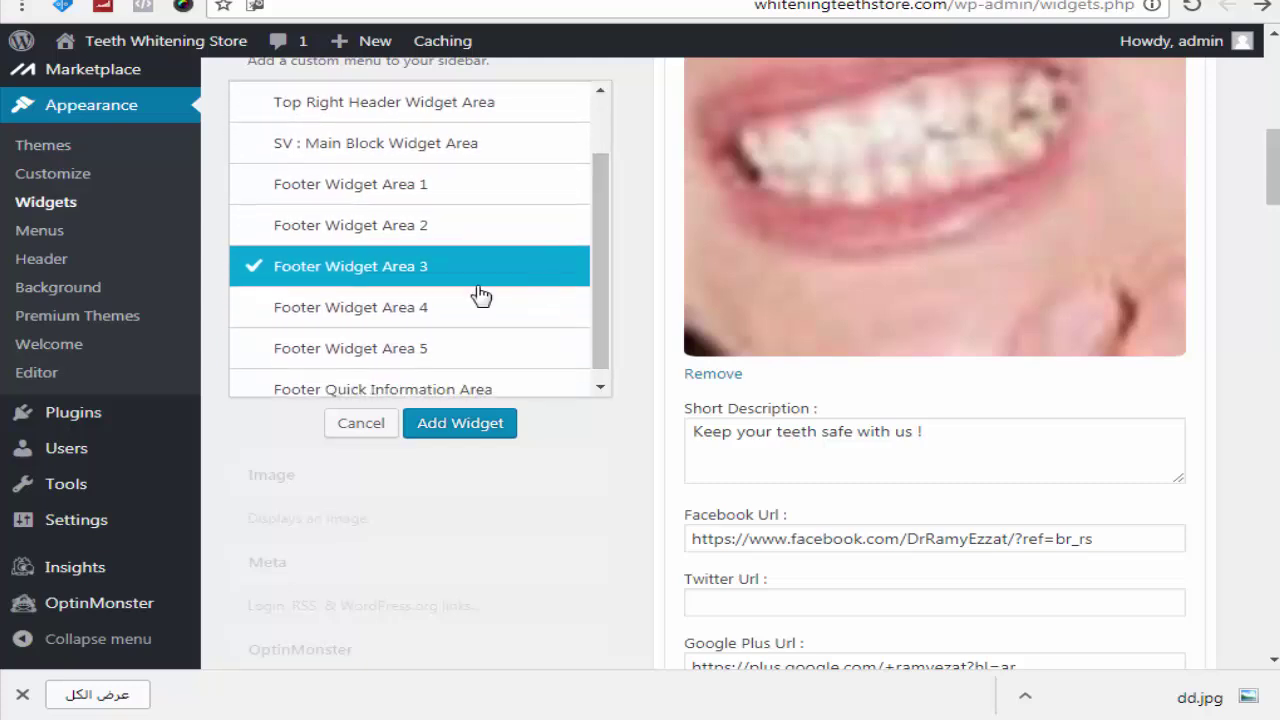
{"action": "left_click", "coordinate": [398, 312]}
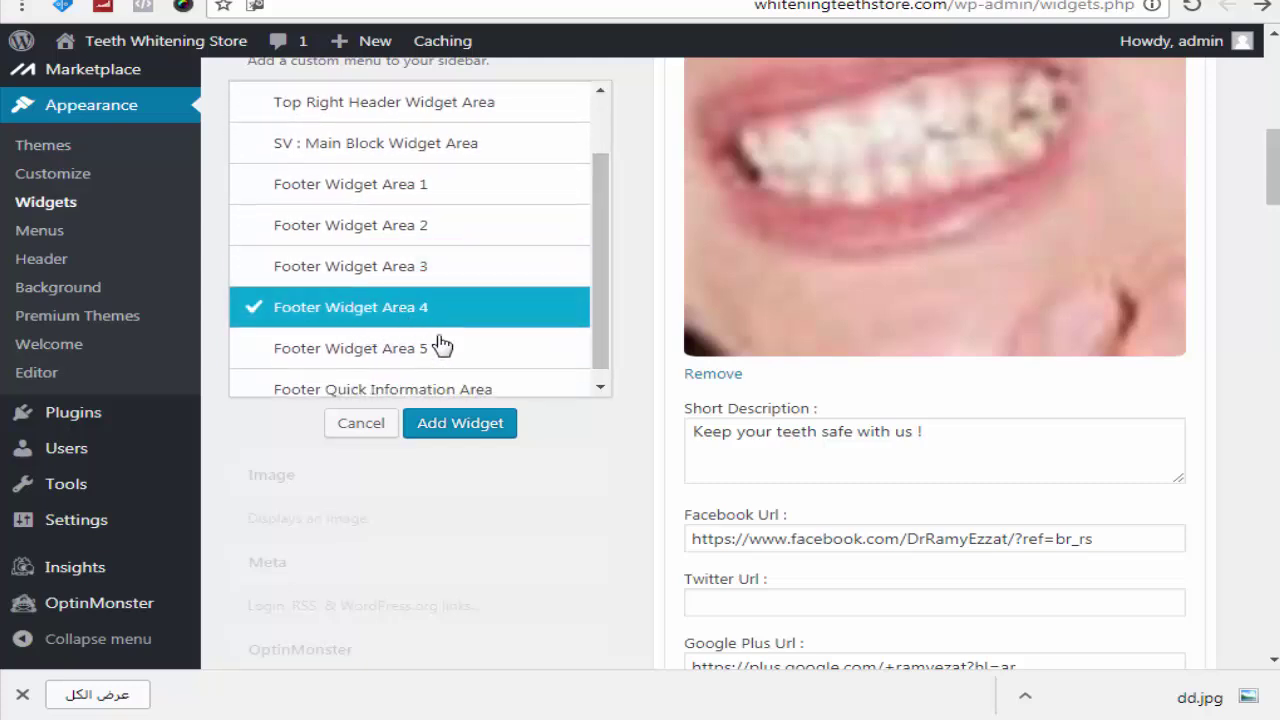
{"action": "left_click", "coordinate": [460, 430]}
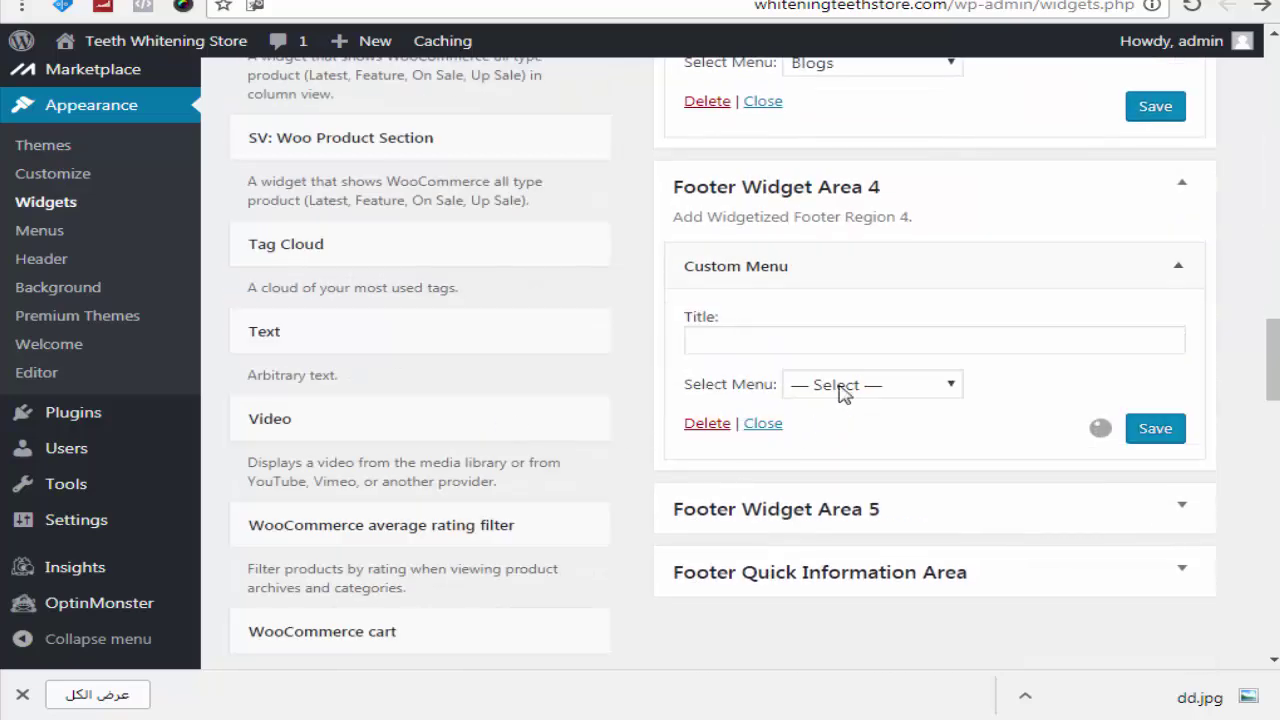
Assign the product categories menu to the Footer Widget Area 4 widget, title it "Product categories" and save it.
{"action": "left_click", "coordinate": [843, 390]}
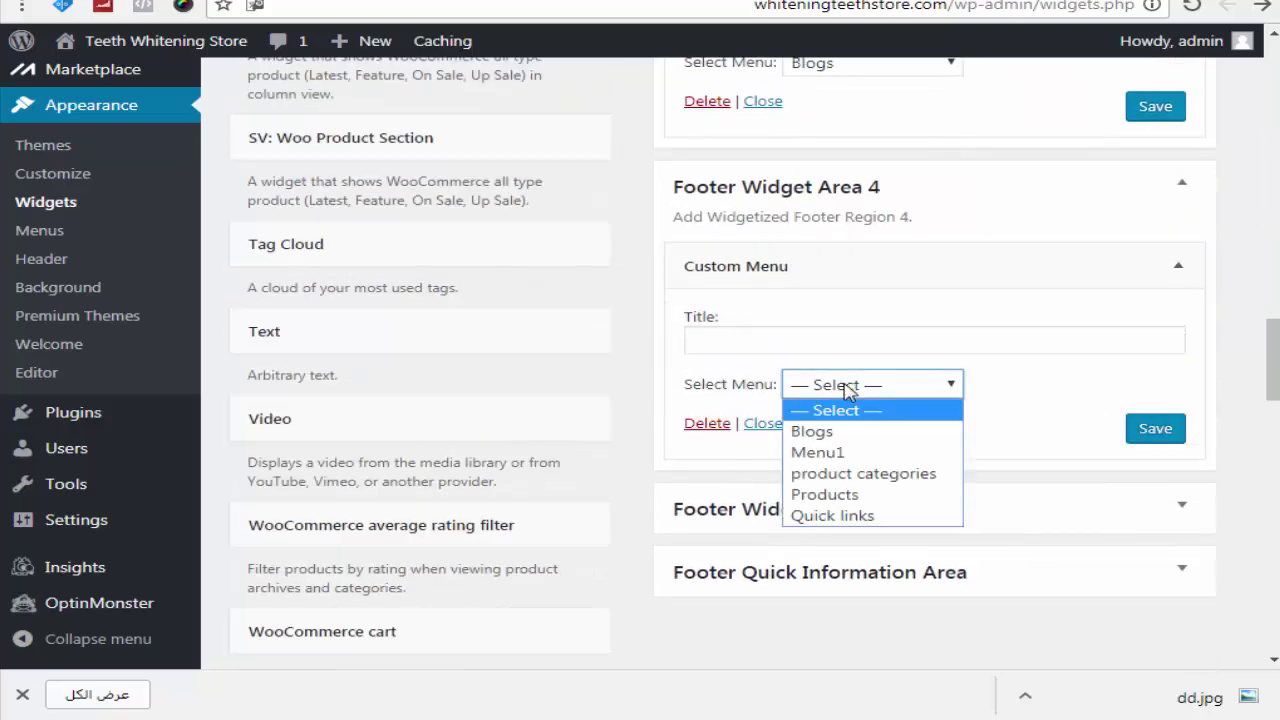
{"action": "left_click", "coordinate": [866, 474]}
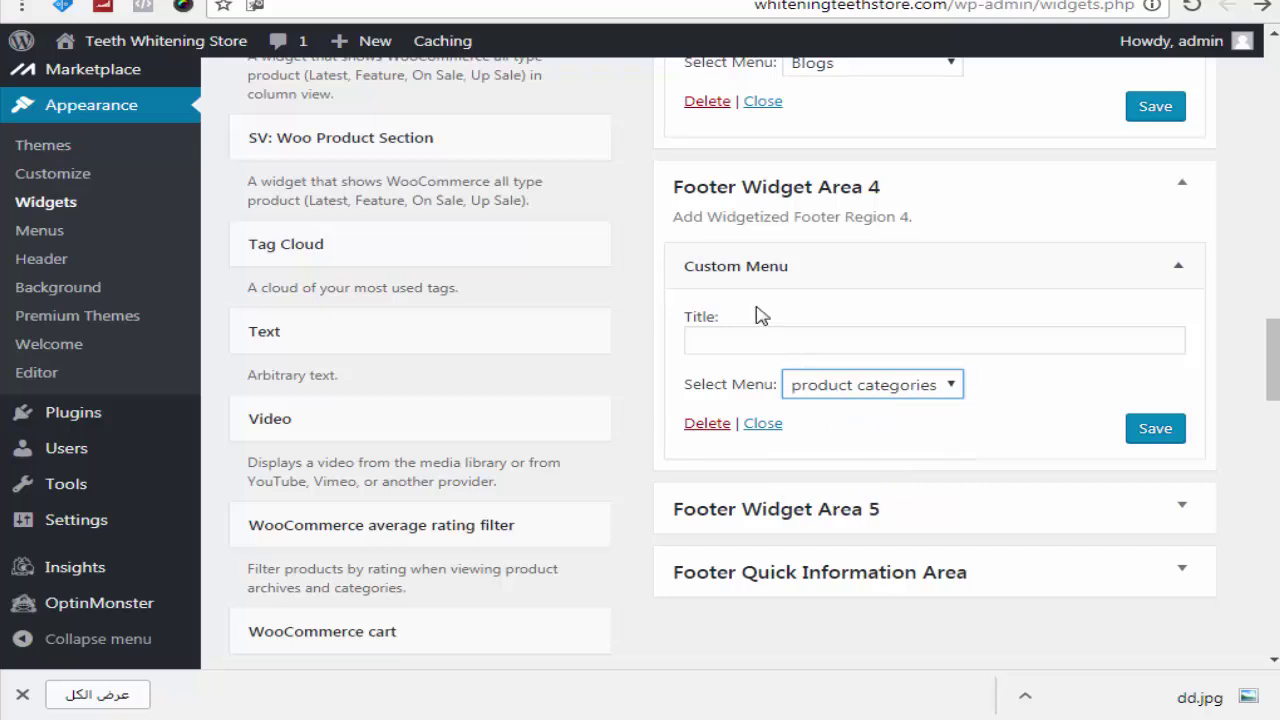
{"action": "left_click", "coordinate": [767, 338]}
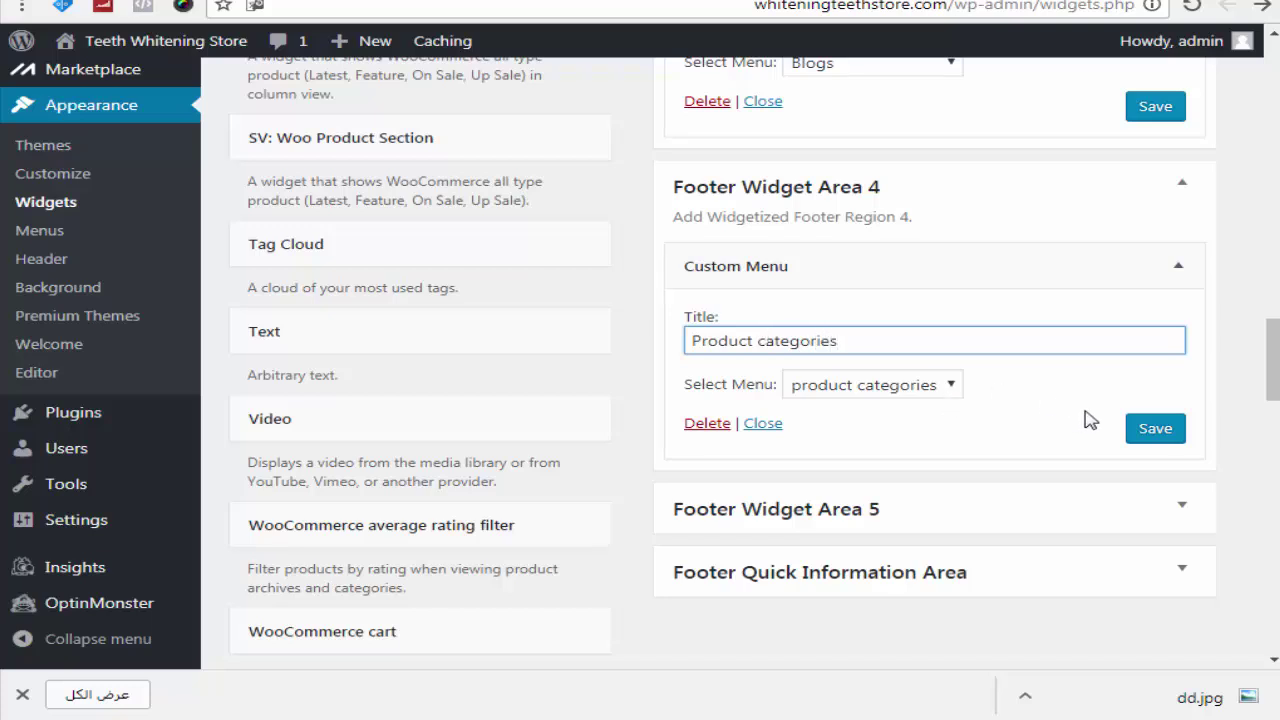
{"action": "left_click", "coordinate": [1154, 428]}
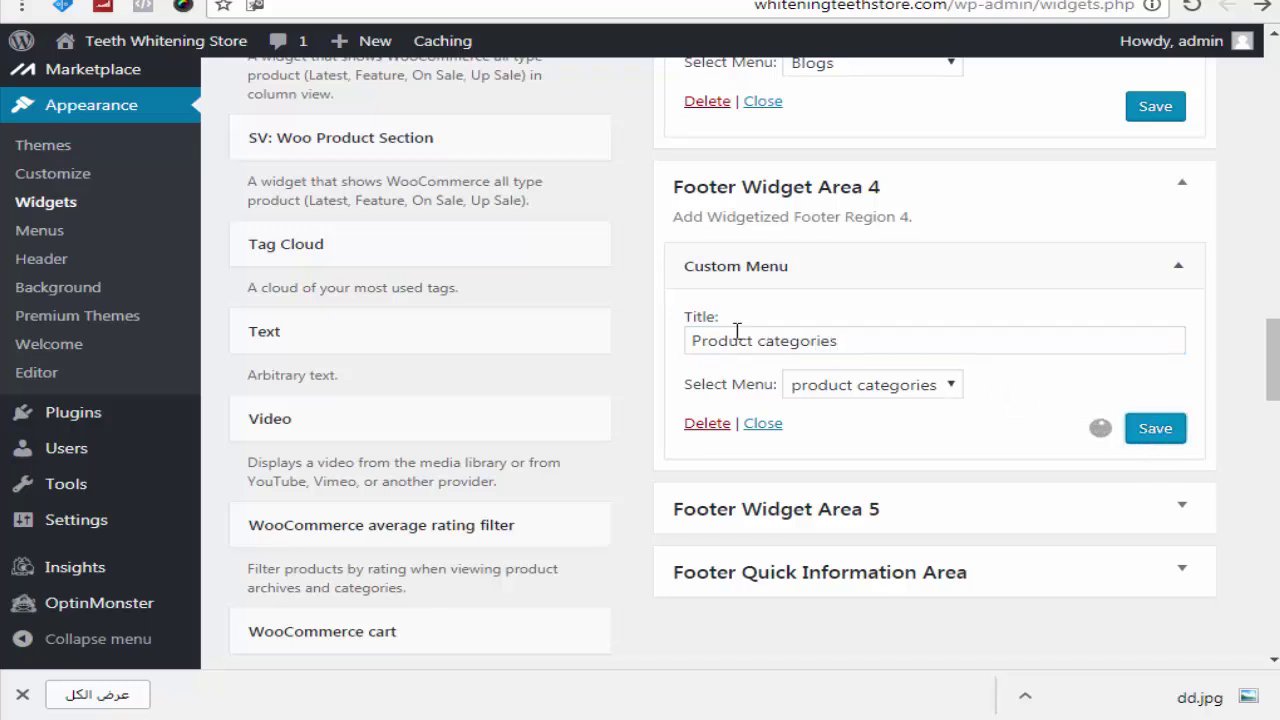
Add a Custom Menu widget to Footer Widget Area 5.
{"action": "left_click", "coordinate": [951, 523]}
{"action": "scroll", "coordinate": [1108, 483], "scroll_direction": "up", "scroll_amount": 5}
{"action": "scroll", "coordinate": [755, 365], "scroll_direction": "up", "scroll_amount": 6}
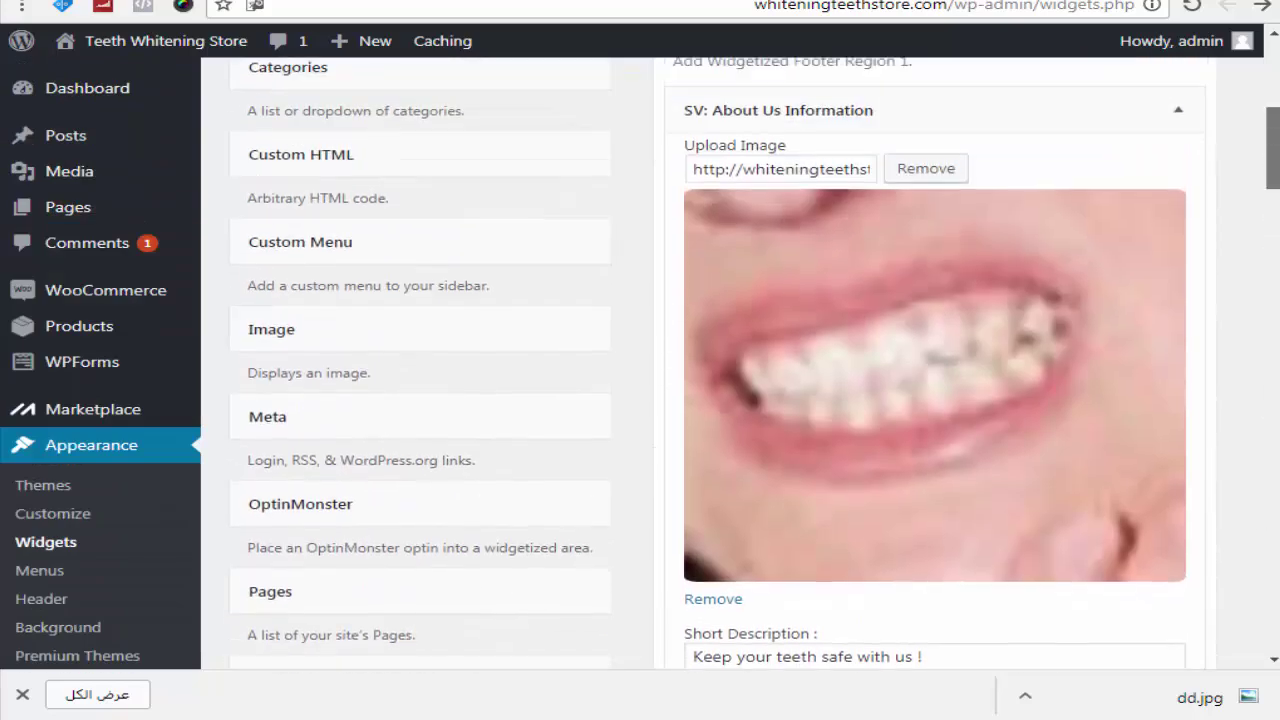
{"action": "left_click", "coordinate": [491, 420]}
{"action": "scroll", "coordinate": [571, 523], "scroll_direction": "down", "scroll_amount": 3}
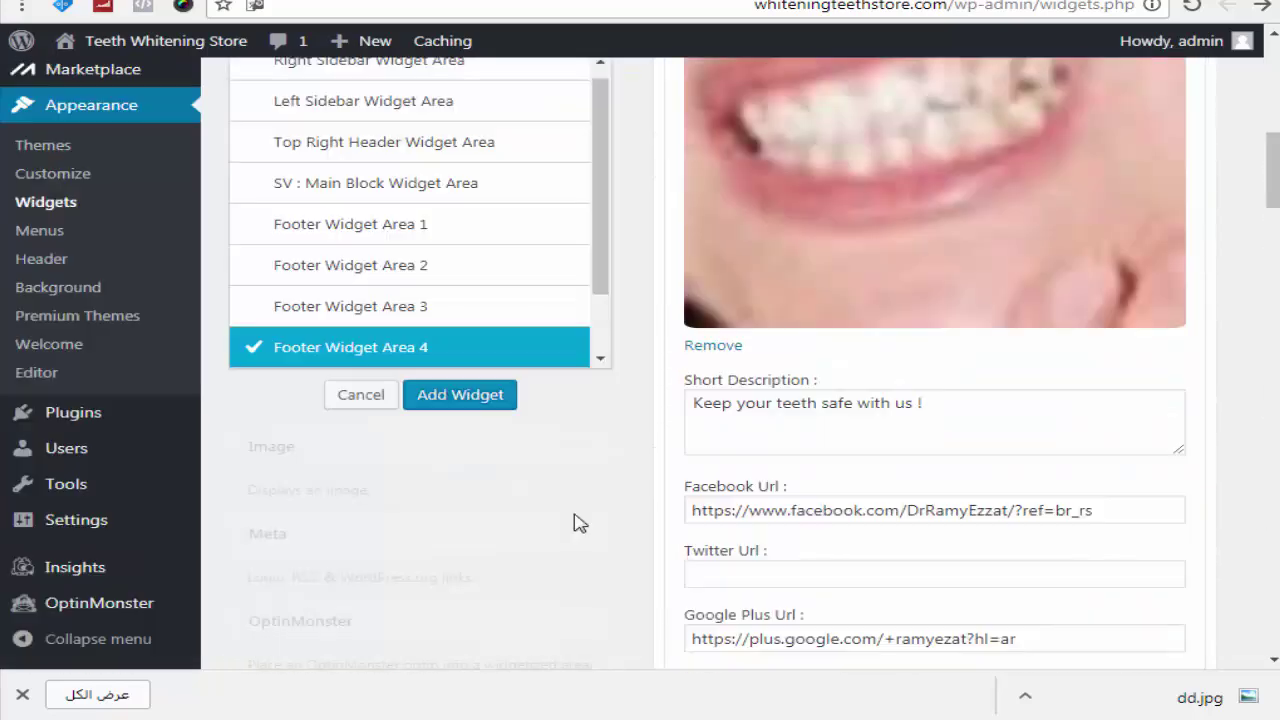
{"action": "scroll", "coordinate": [435, 300], "scroll_direction": "down", "scroll_amount": 1}
{"action": "left_click", "coordinate": [435, 323]}
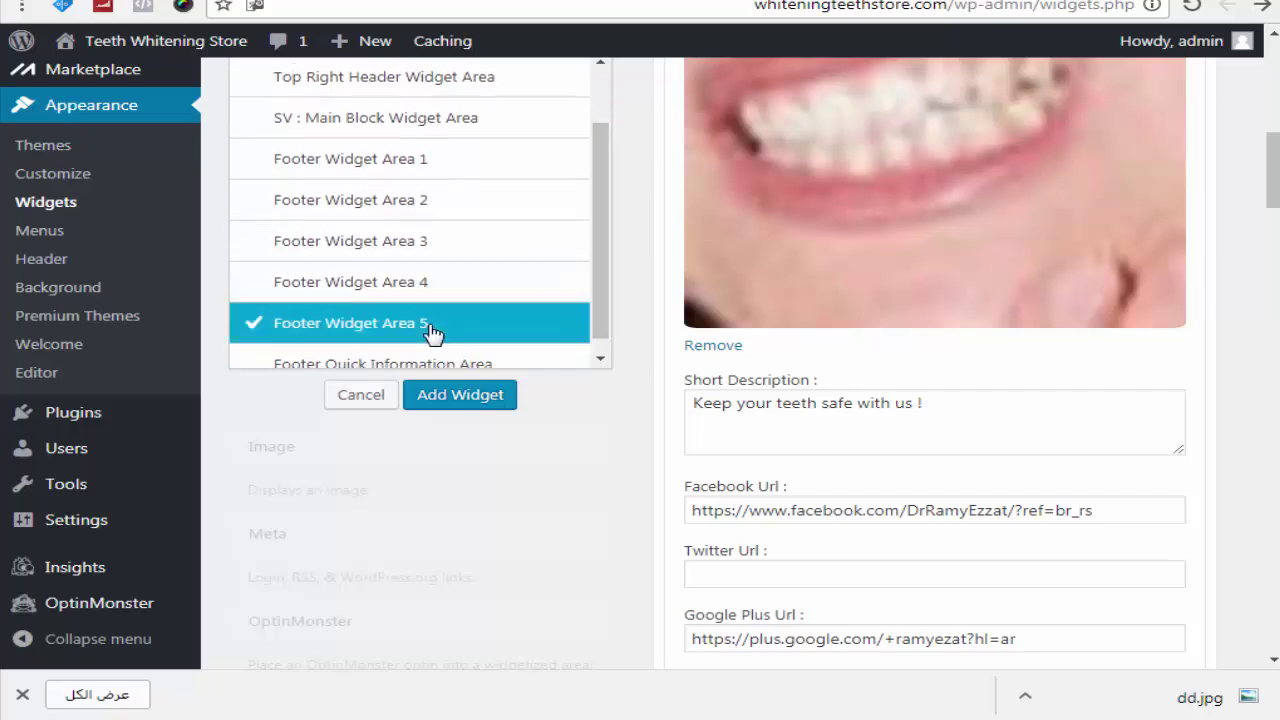
{"action": "left_click", "coordinate": [459, 396]}
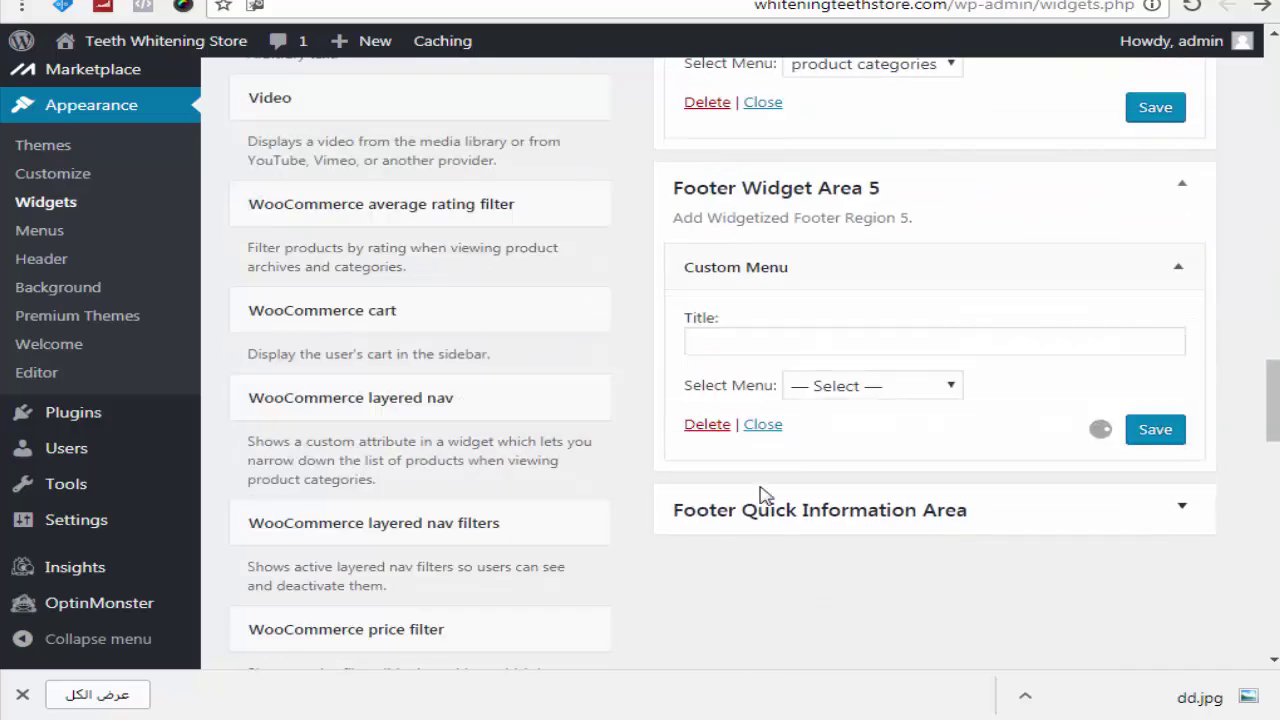
Assign the Products menu to the Footer Widget Area 5 widget, title it "Products" and save it.
{"action": "left_click", "coordinate": [880, 385]}
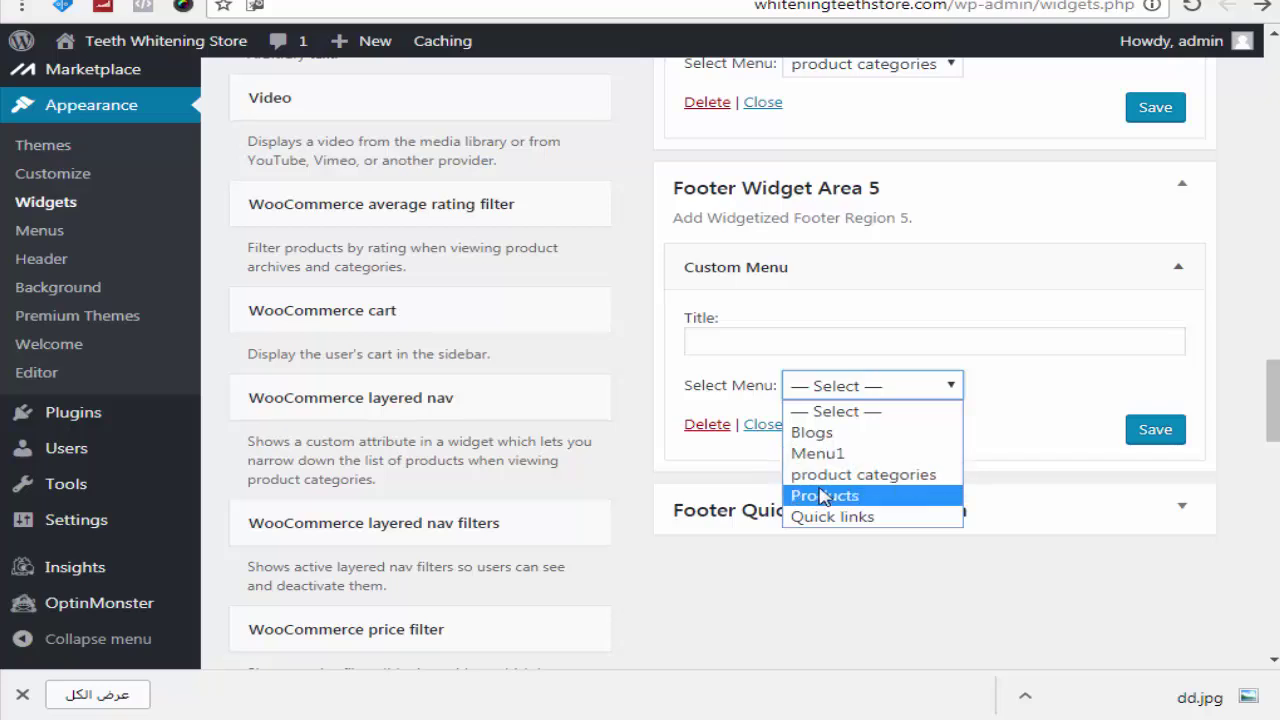
{"action": "left_click", "coordinate": [815, 496]}
{"action": "left_click", "coordinate": [790, 340]}
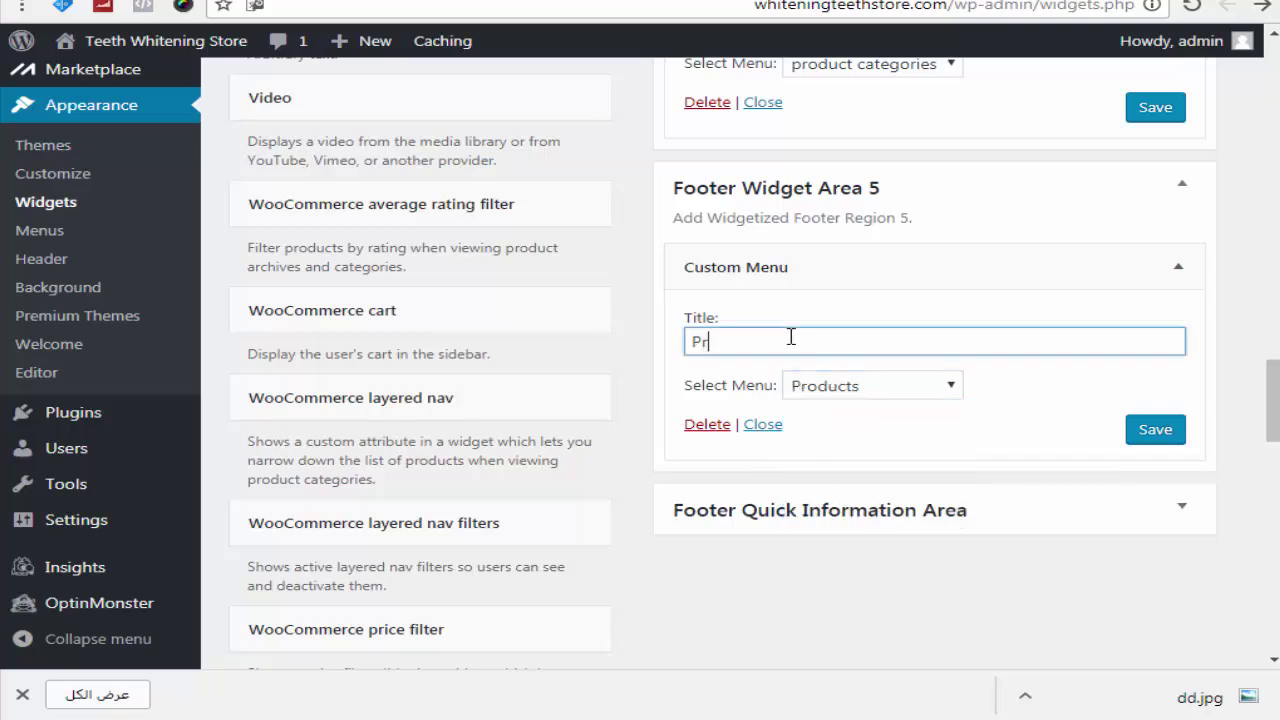
{"action": "left_click", "coordinate": [1153, 432]}
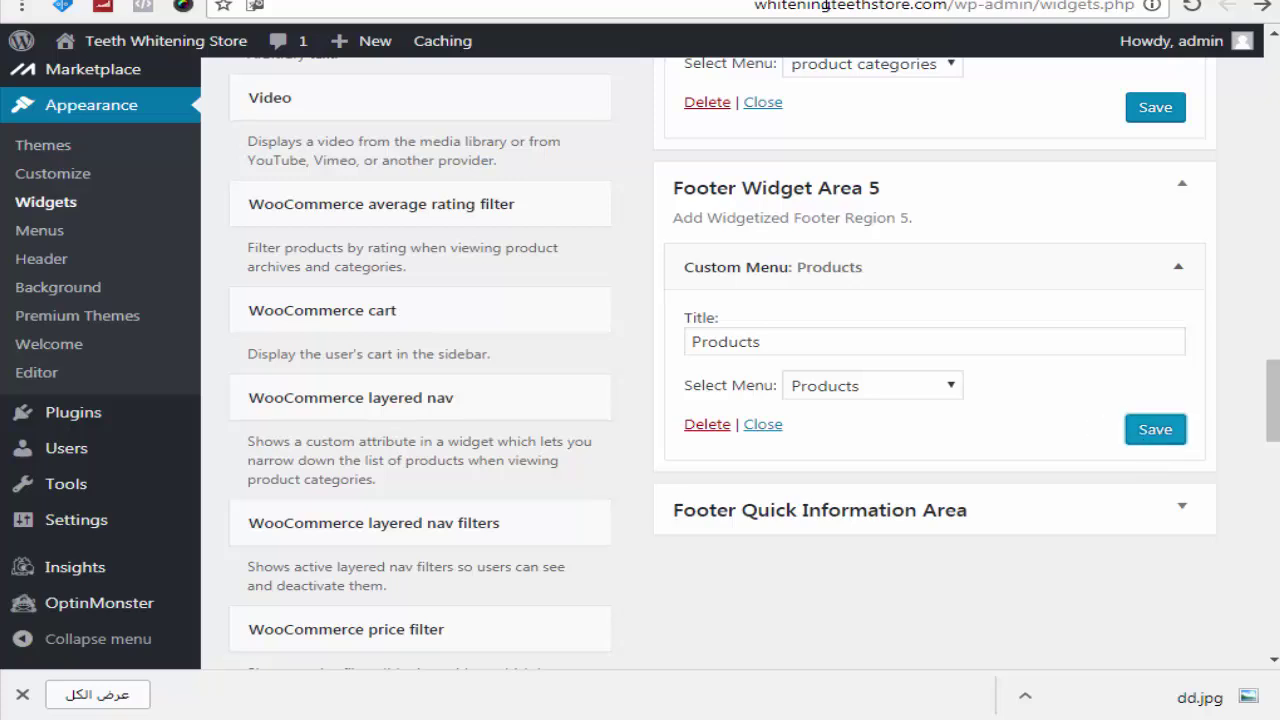
Reload the store's front page and examine the four menu columns in its footer.
{"action": "key", "text": "ctrl+Tab"}
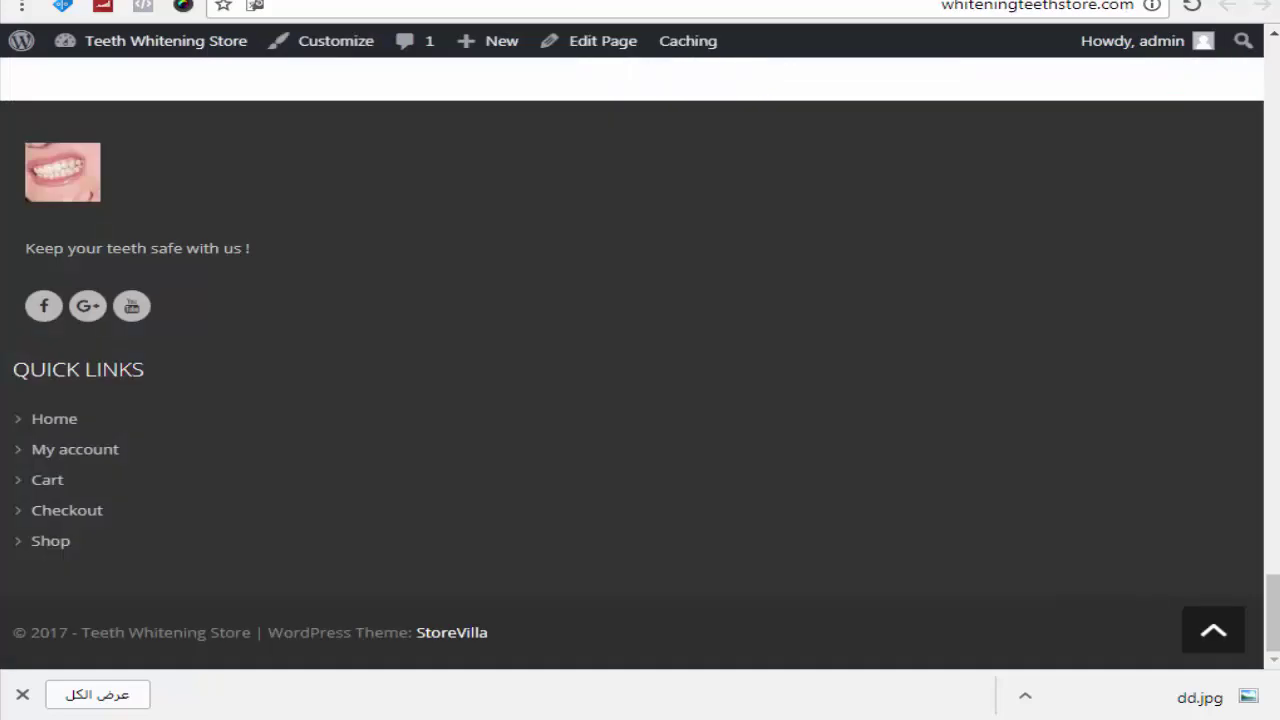
{"action": "left_click", "coordinate": [806, 11]}
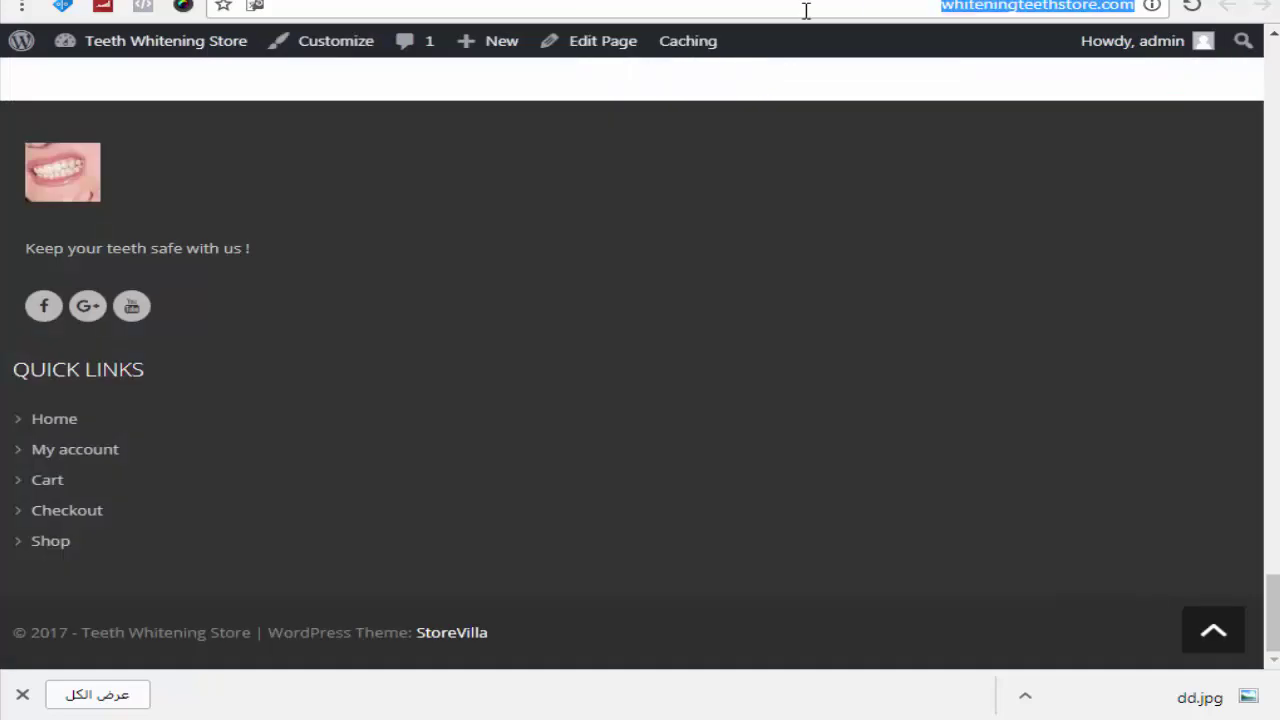
{"action": "key", "text": "Return"}
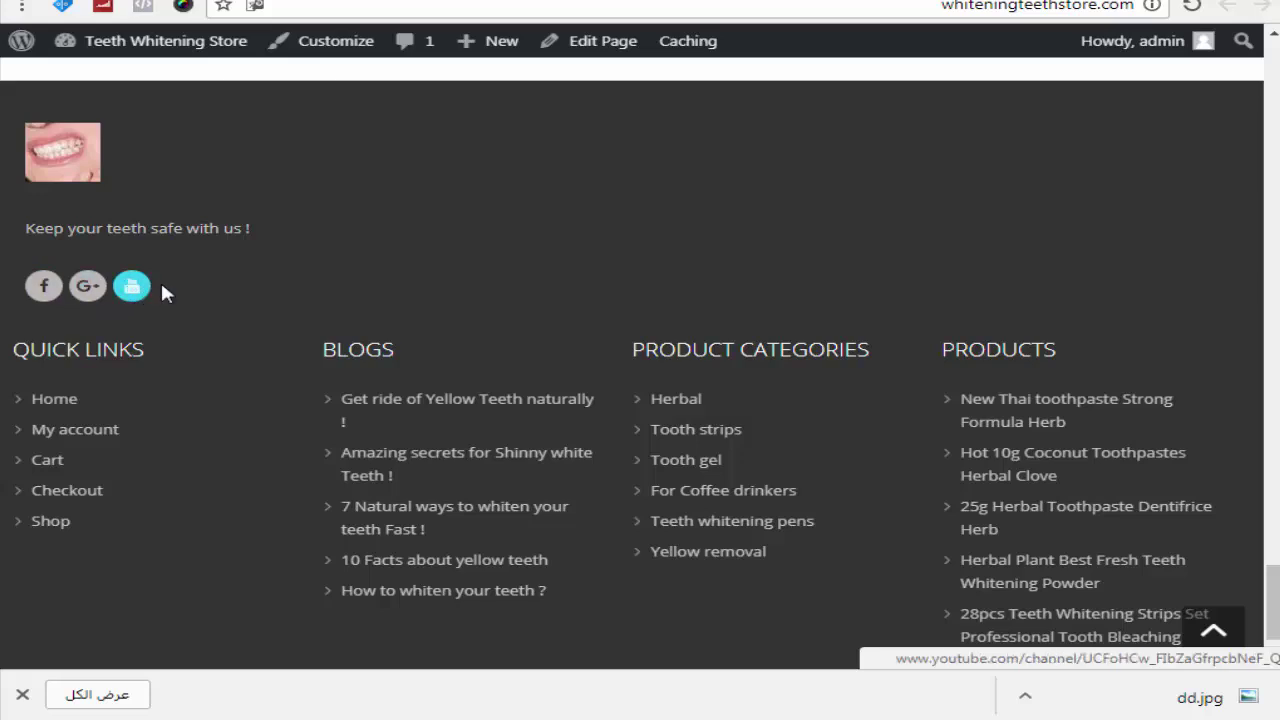
{"action": "scroll", "coordinate": [313, 287], "scroll_direction": "down", "scroll_amount": 2}
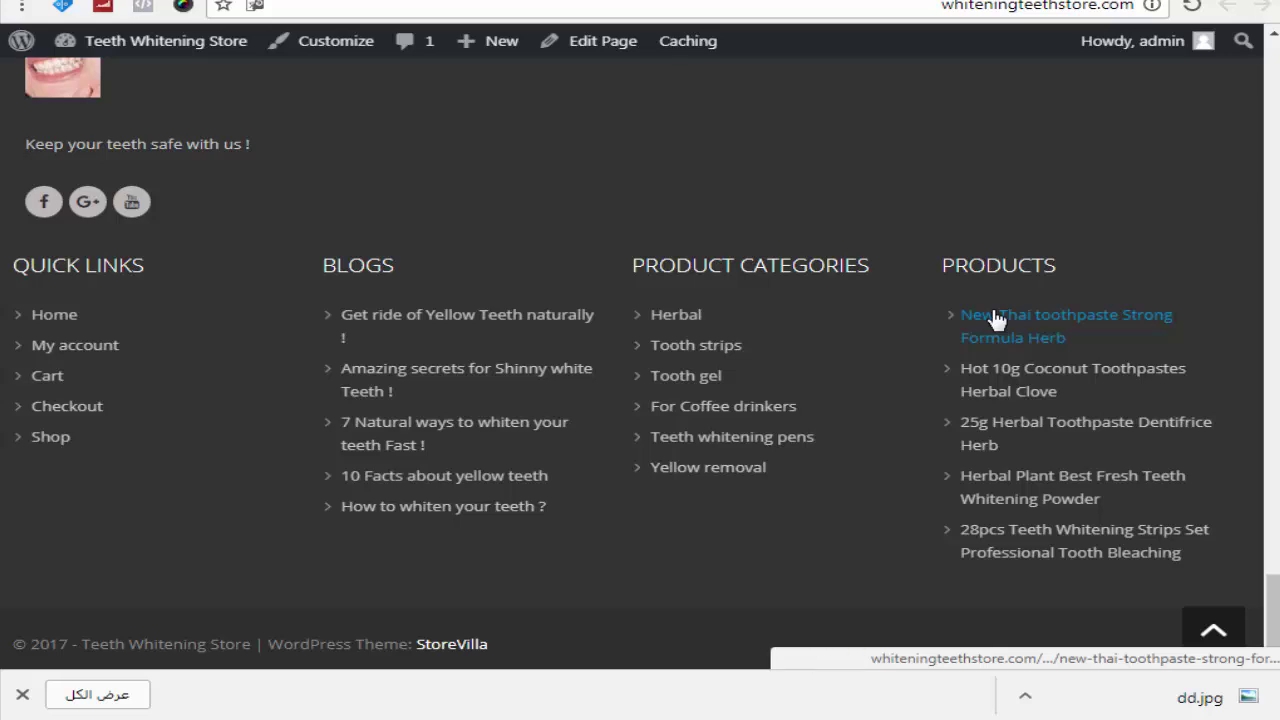
{"action": "scroll", "coordinate": [994, 320], "scroll_direction": "up", "scroll_amount": 1}
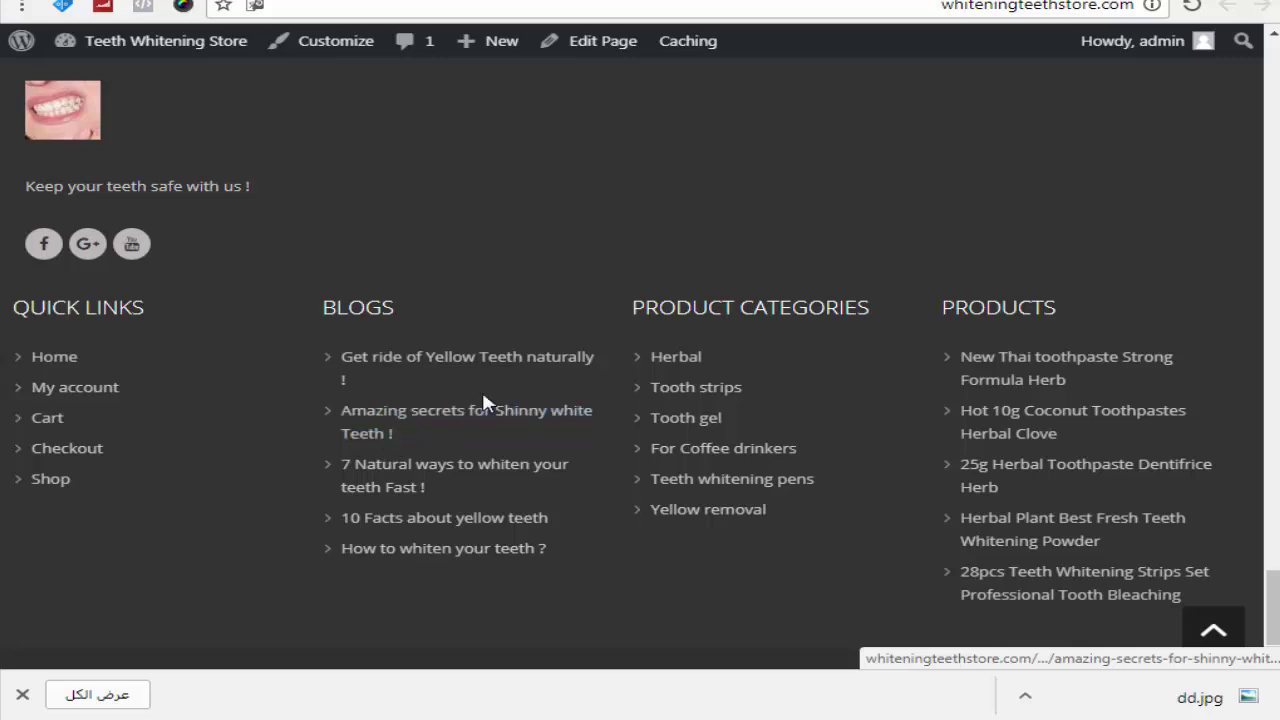
{"action": "scroll", "coordinate": [640, 357], "scroll_direction": "down", "scroll_amount": 1}
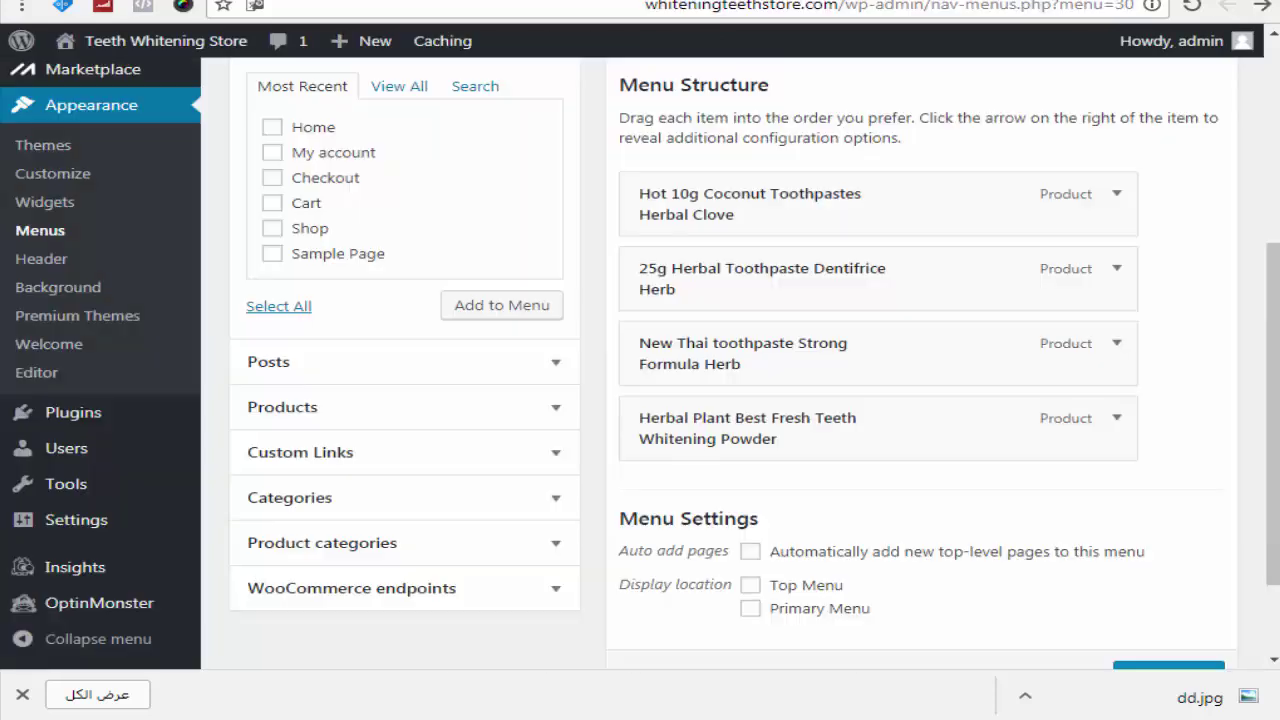
Open the theme customizer's Copyright Message Section and enter a custom copyright text for the store.
{"action": "left_click", "coordinate": [51, 175]}
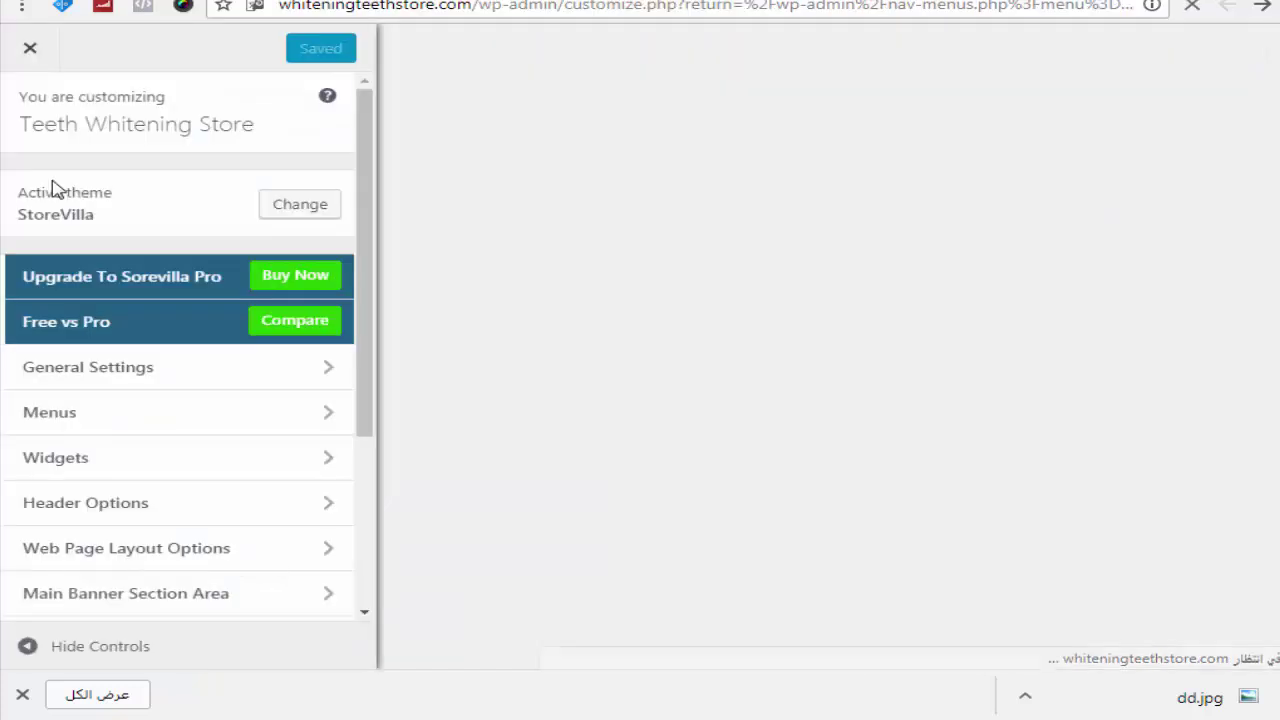
{"action": "left_click_drag", "start_coordinate": [368, 348], "coordinate": [368, 521]}
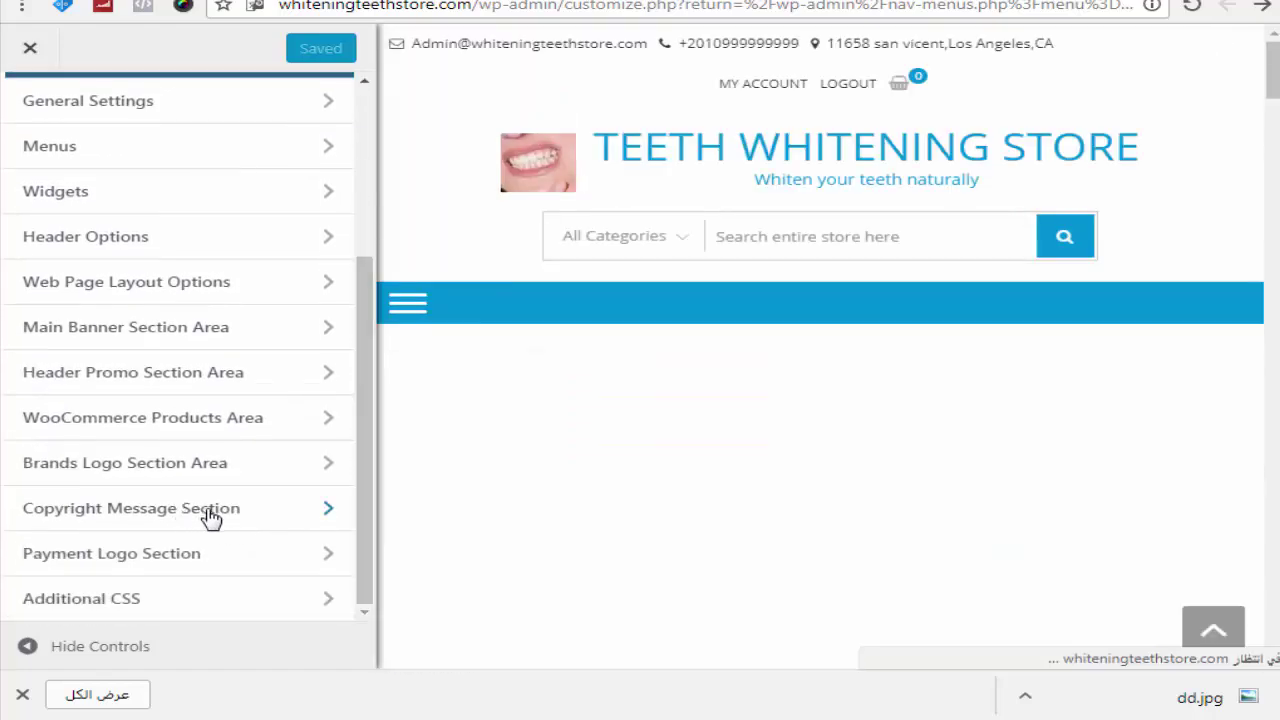
{"action": "scroll", "coordinate": [209, 516], "scroll_direction": "up", "scroll_amount": 2}
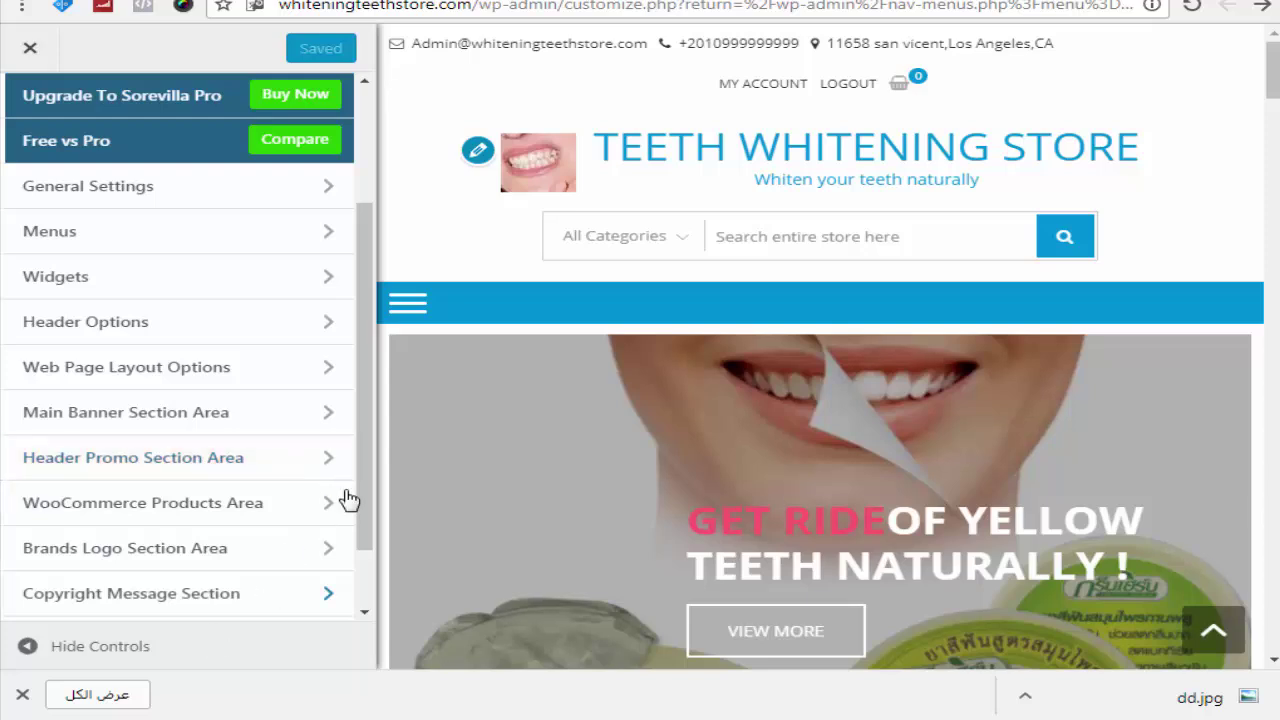
{"action": "left_click_drag", "start_coordinate": [363, 509], "coordinate": [363, 586]}
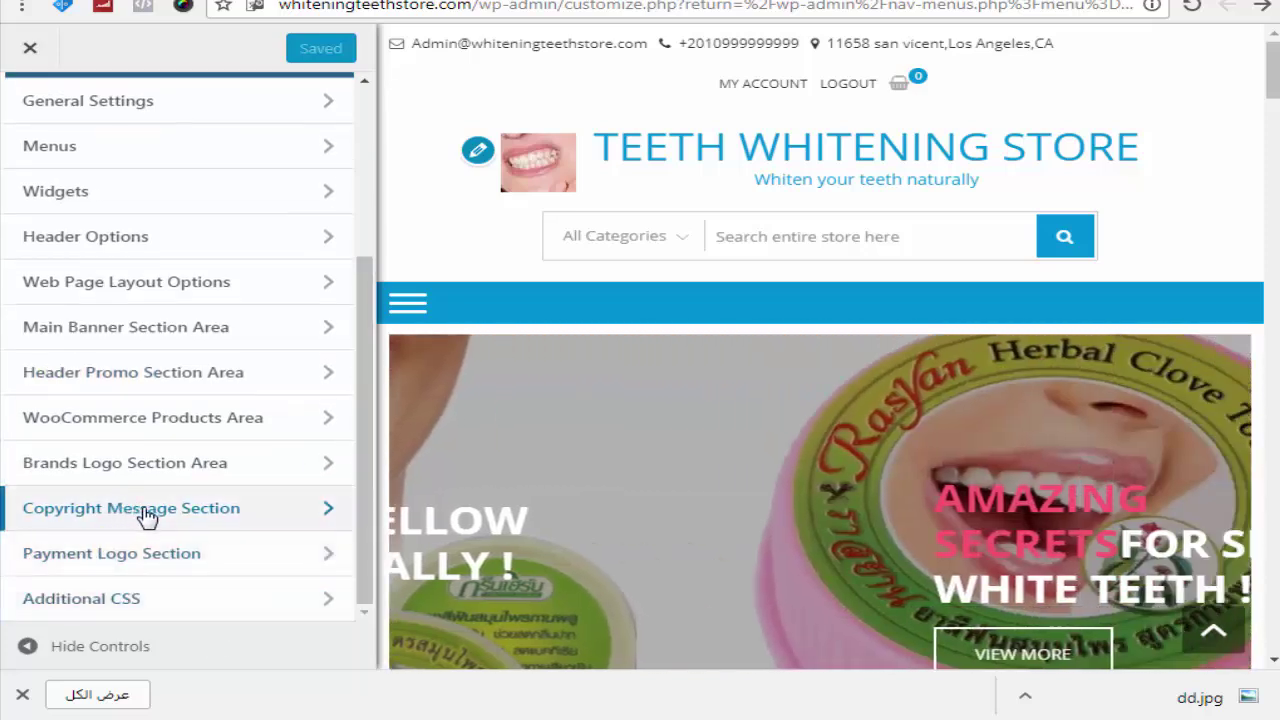
{"action": "left_click", "coordinate": [186, 519]}
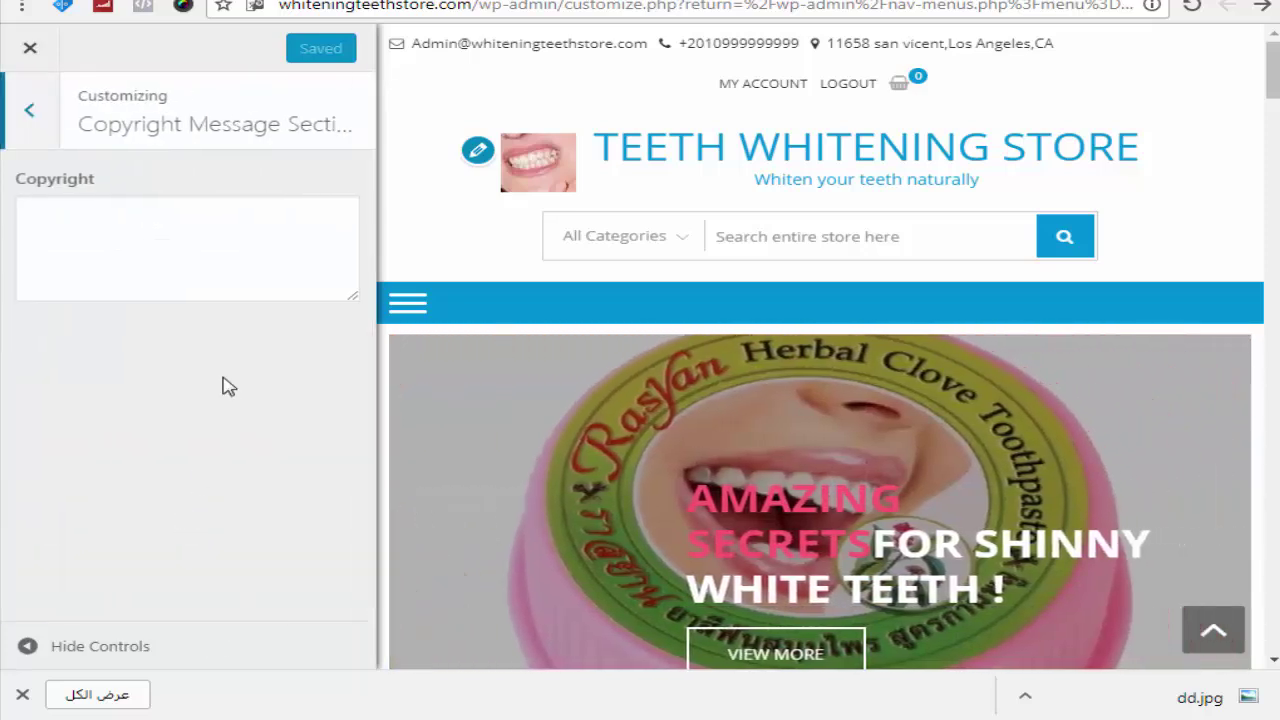
{"action": "left_click", "coordinate": [230, 258]}
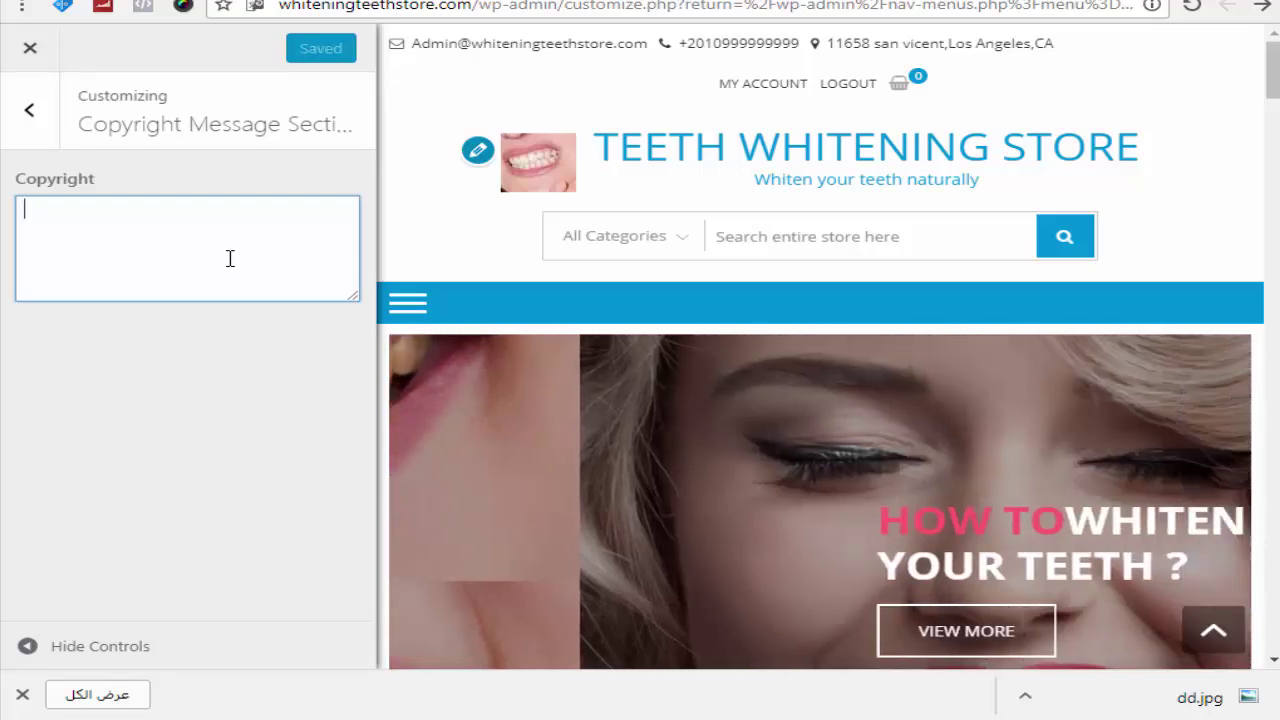
{"action": "type", "text": "W"}
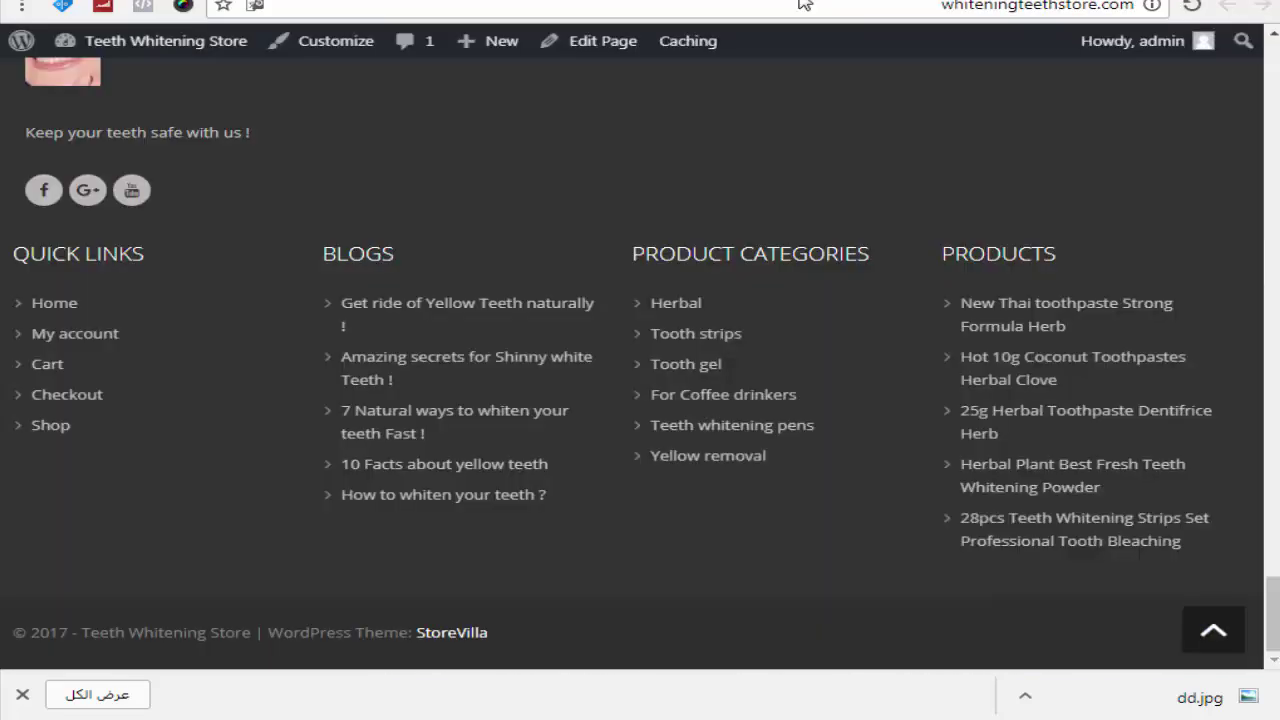
Reload the store's front page to check the copyright line in its footer.
{"action": "left_click", "coordinate": [802, 3]}
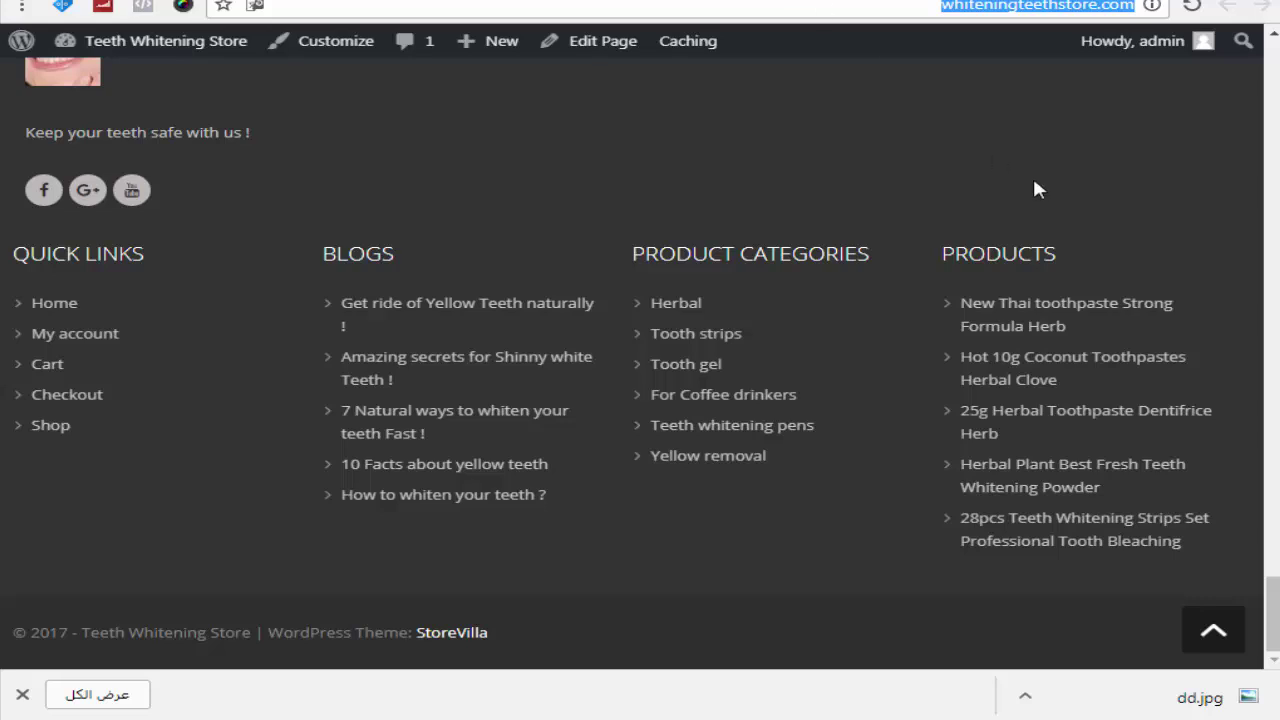
{"action": "key", "text": "Return"}
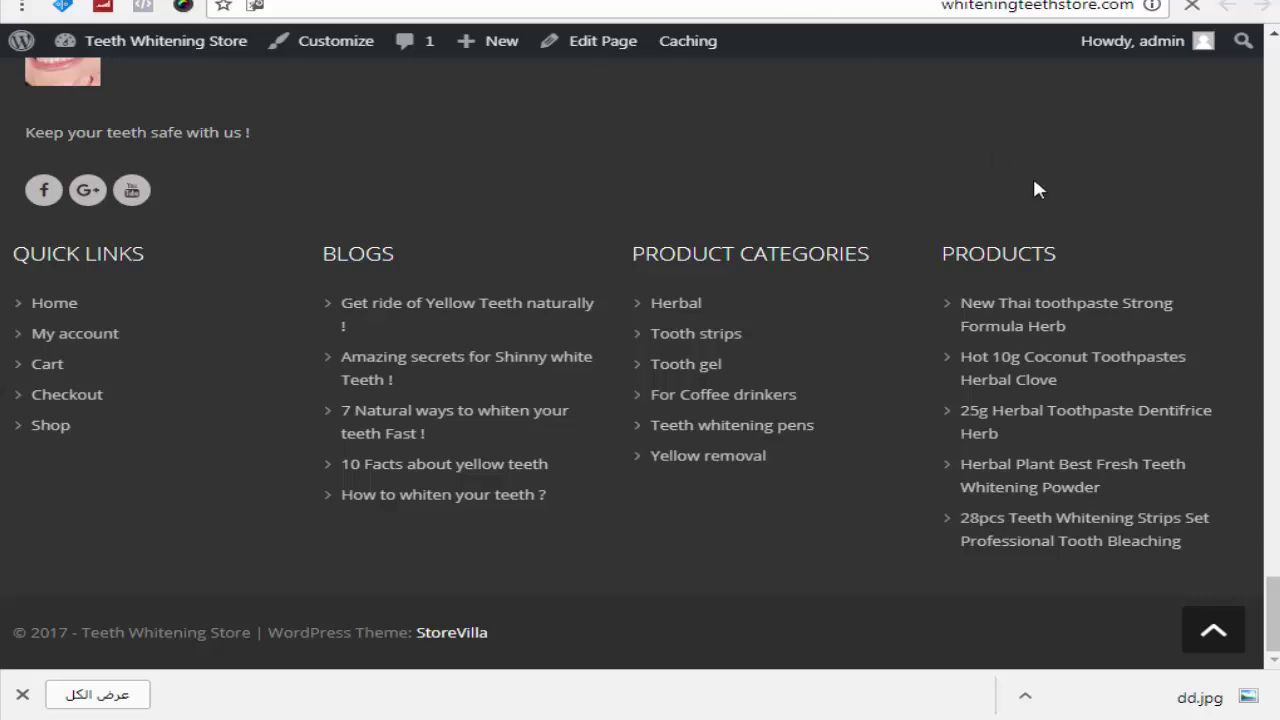